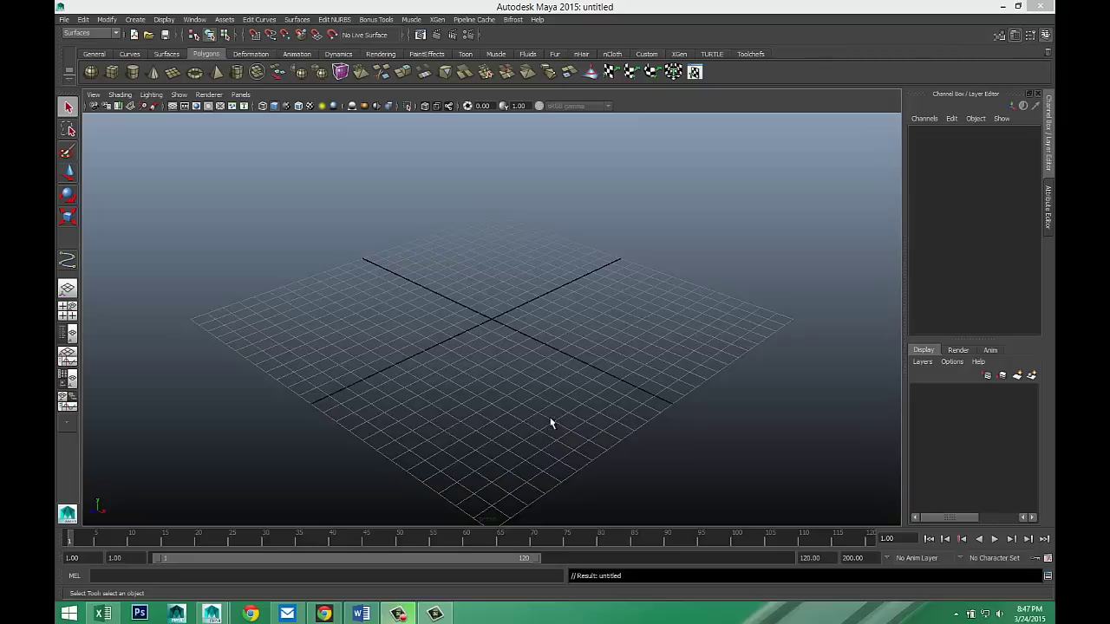
Pan and orbit the perspective view across the empty grid.
alt+middle_drag(578, 395, 546, 410)
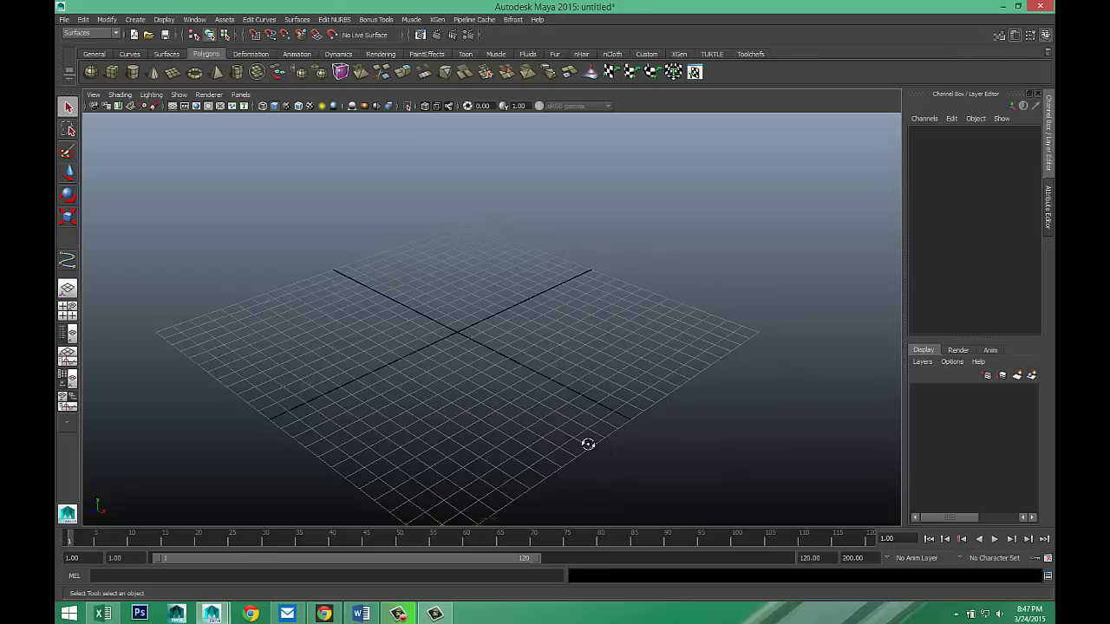
alt+drag(588, 445, 550, 446)
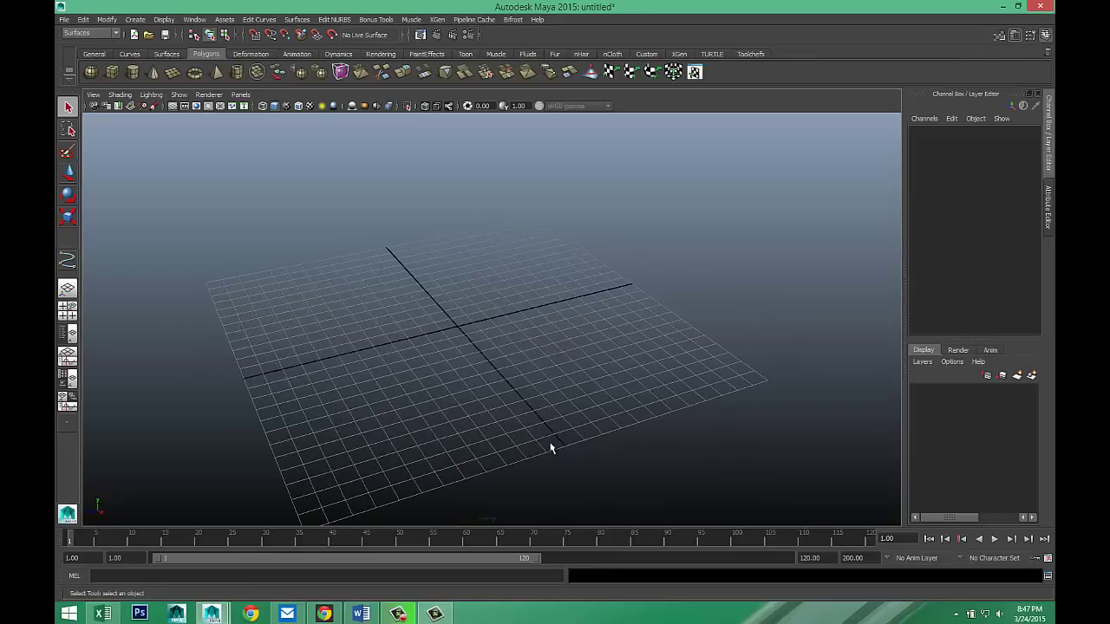
Maximize the orthographic pane and choose Create > CV Curve Tool.
click(69, 311)
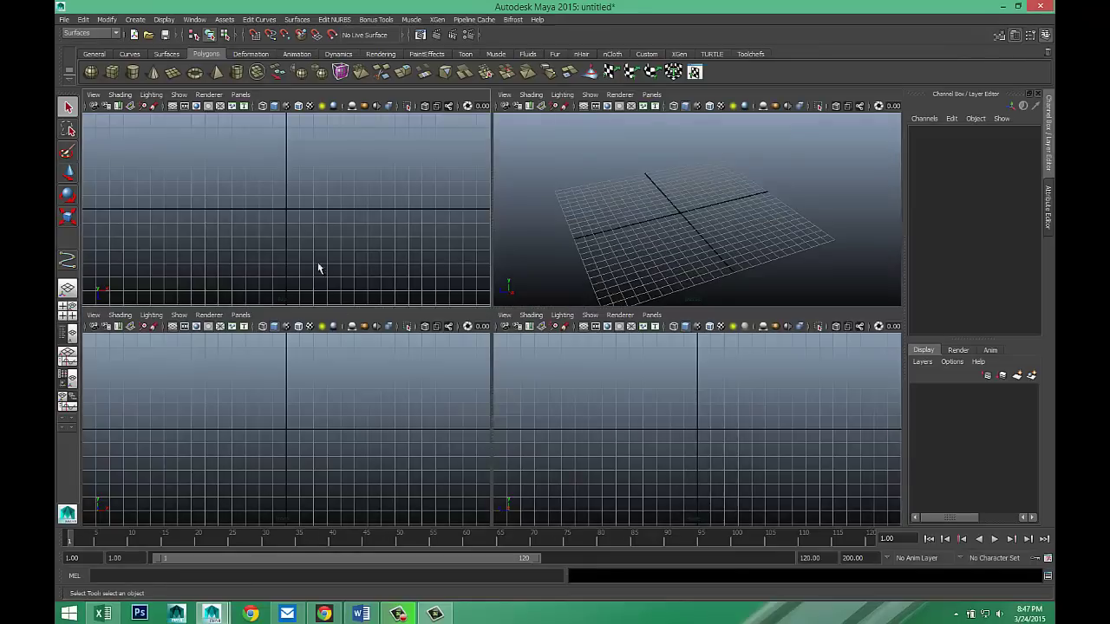
key(space)
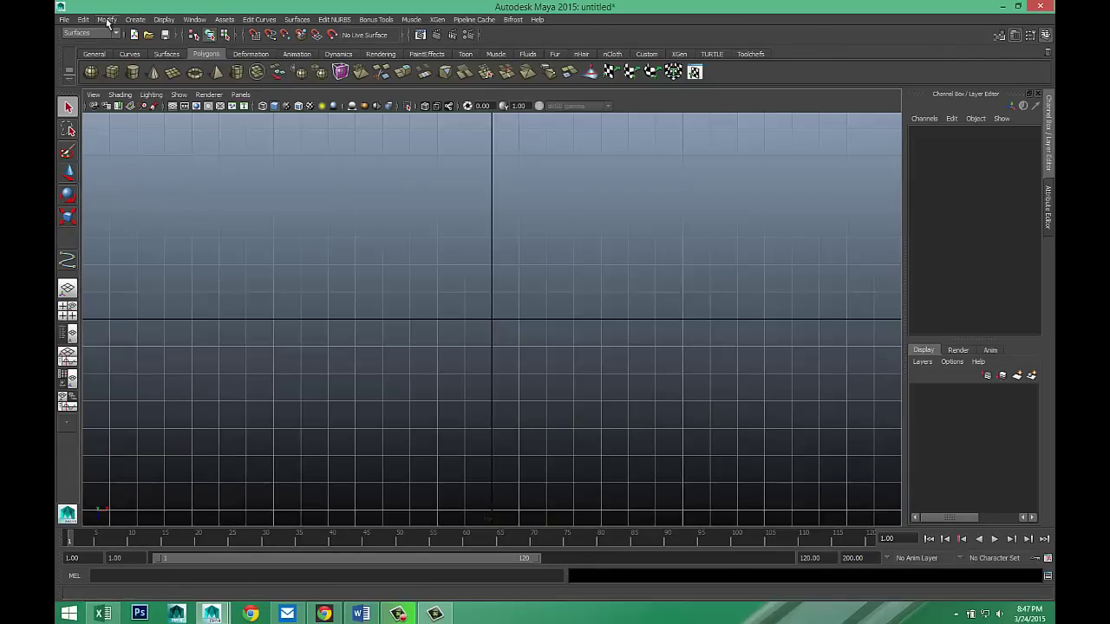
click(136, 19)
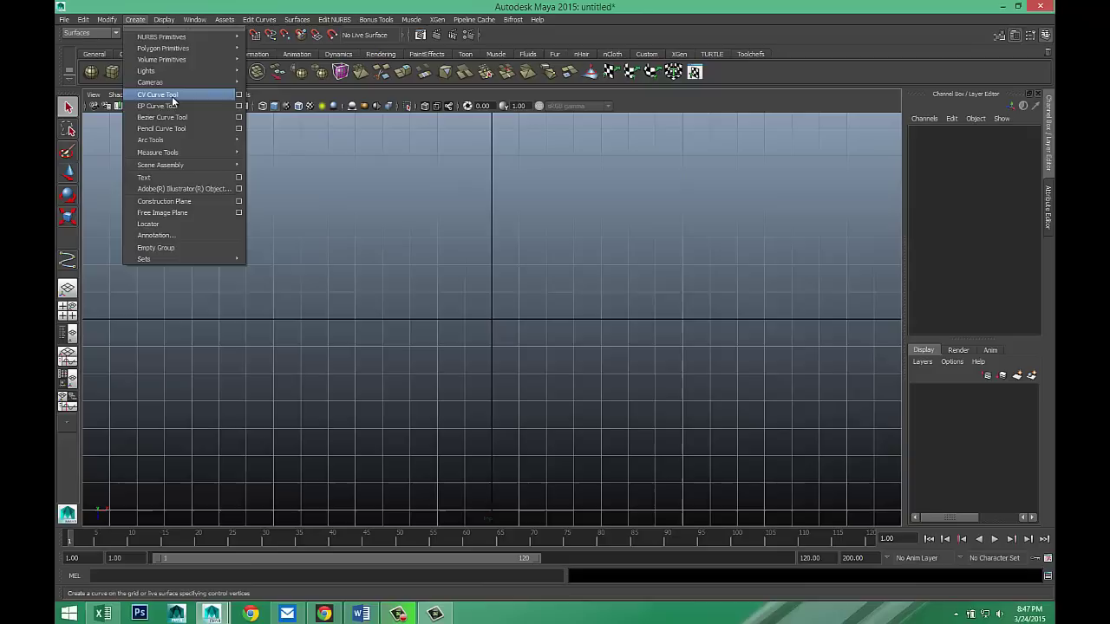
click(158, 95)
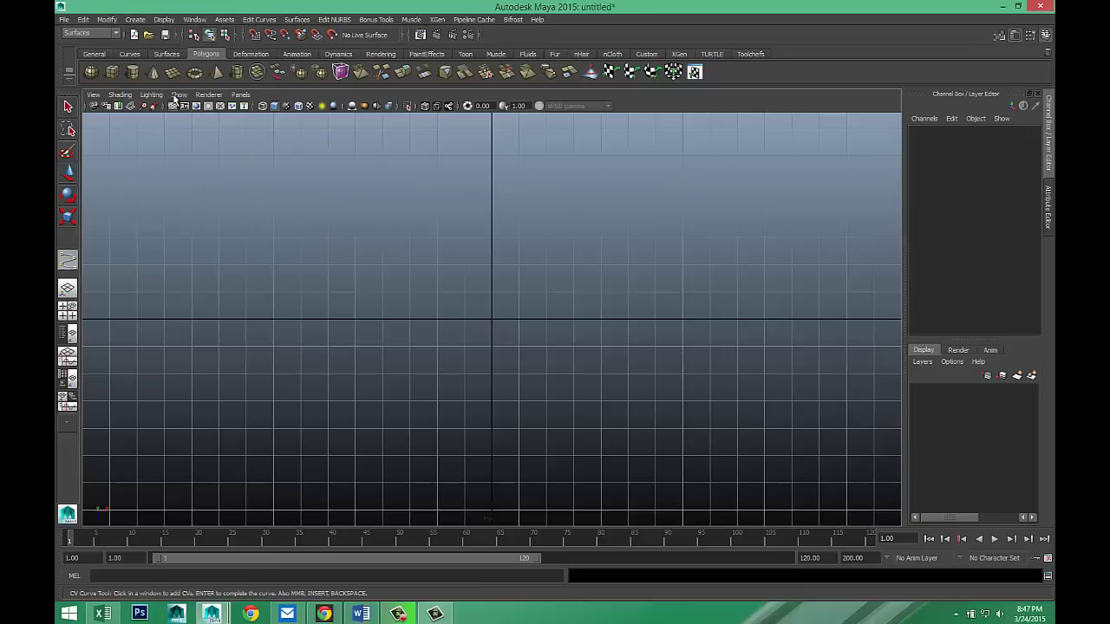
Place alternating high and low points across the grid to draw the 14-point wave profile.
click(220, 346)
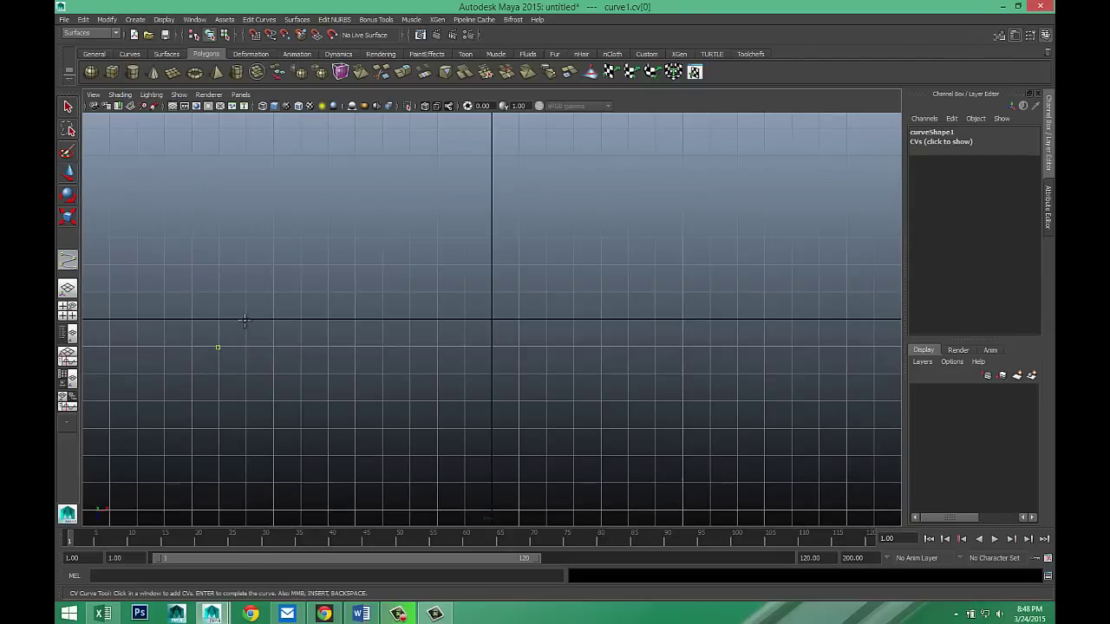
click(245, 320)
click(299, 320)
click(327, 347)
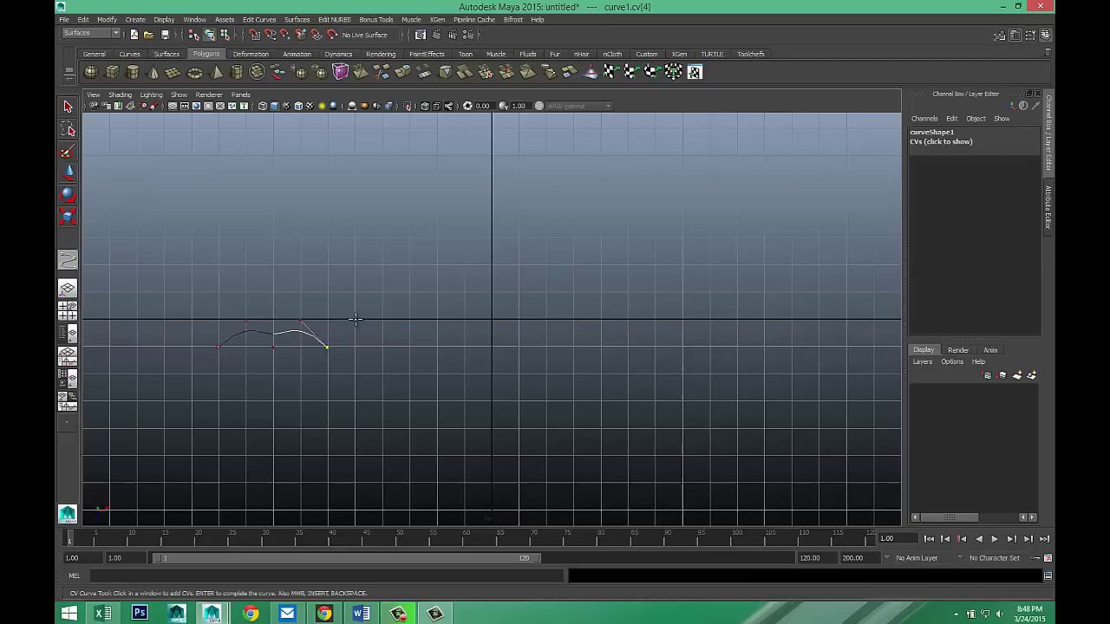
click(355, 321)
click(382, 346)
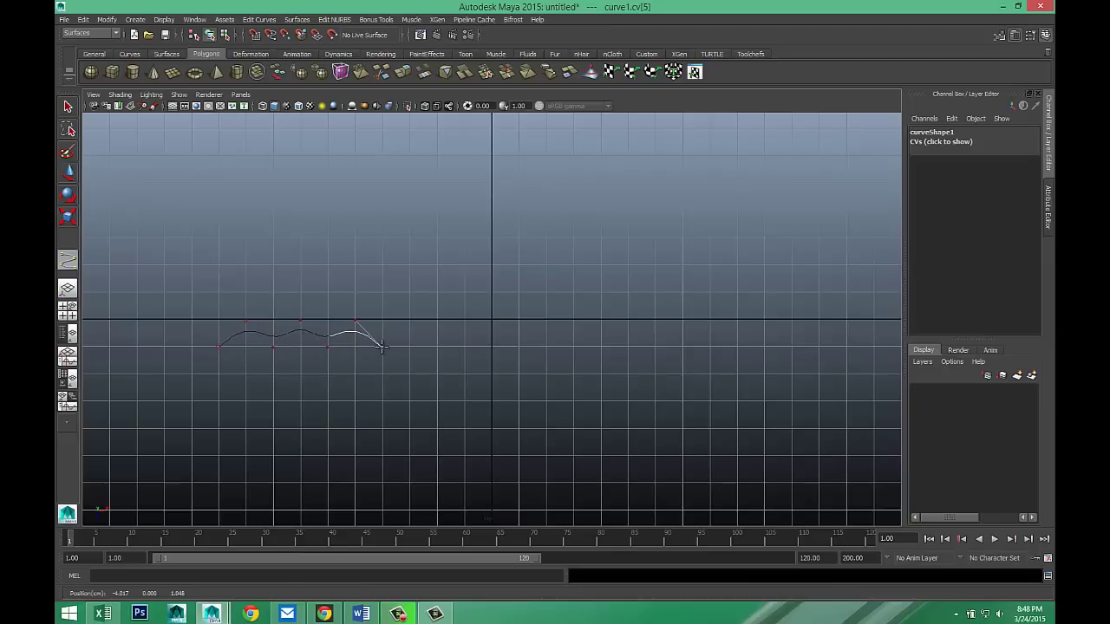
click(409, 322)
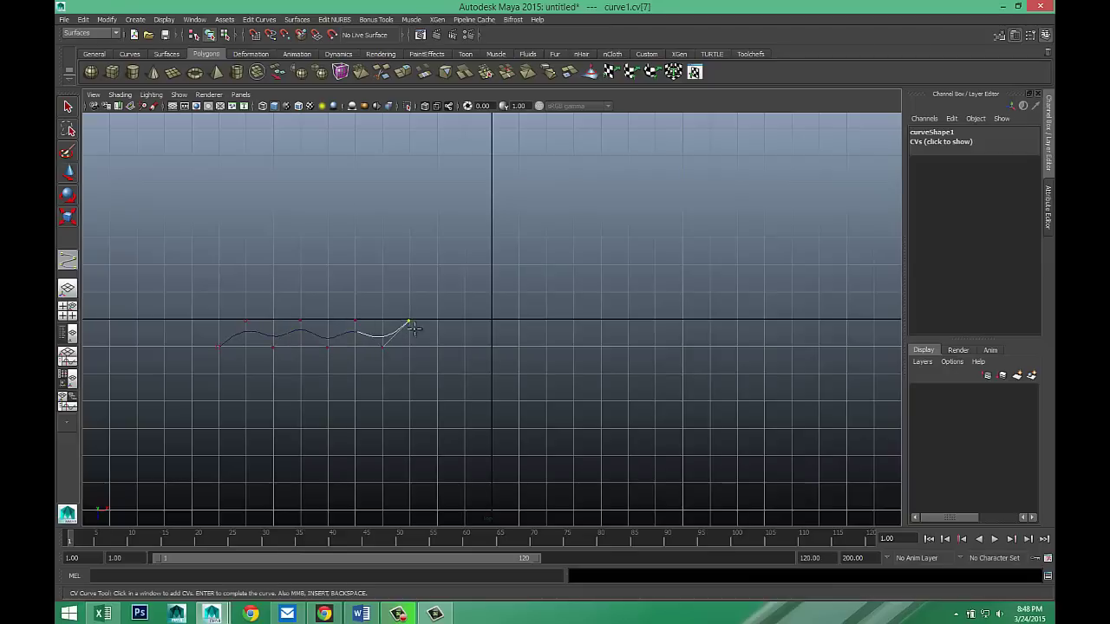
click(436, 347)
click(463, 322)
click(490, 347)
click(517, 322)
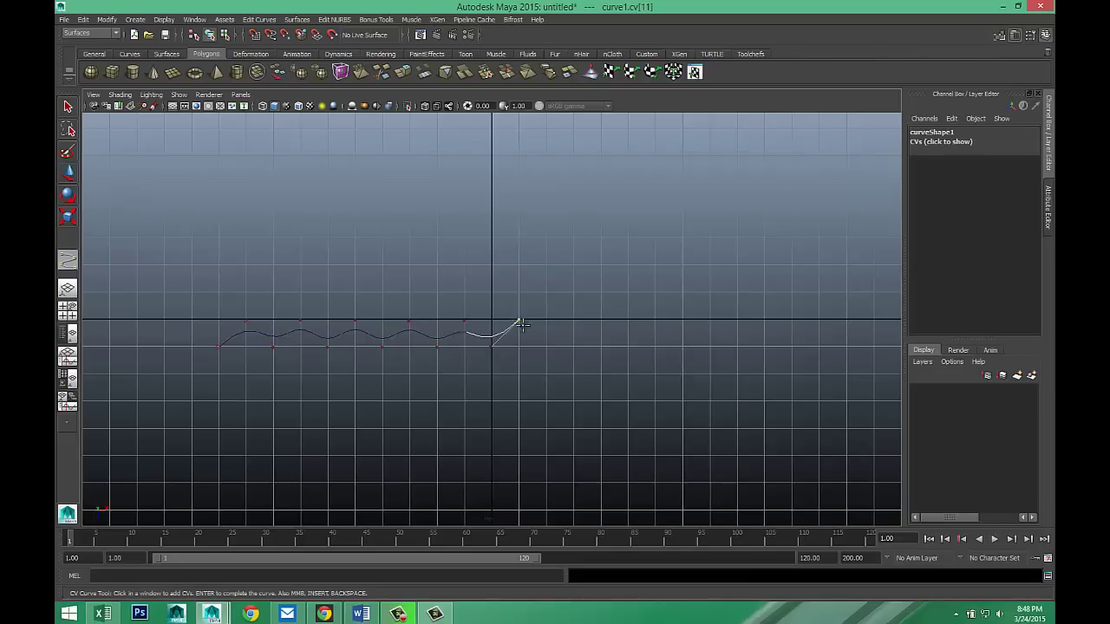
click(544, 346)
click(573, 321)
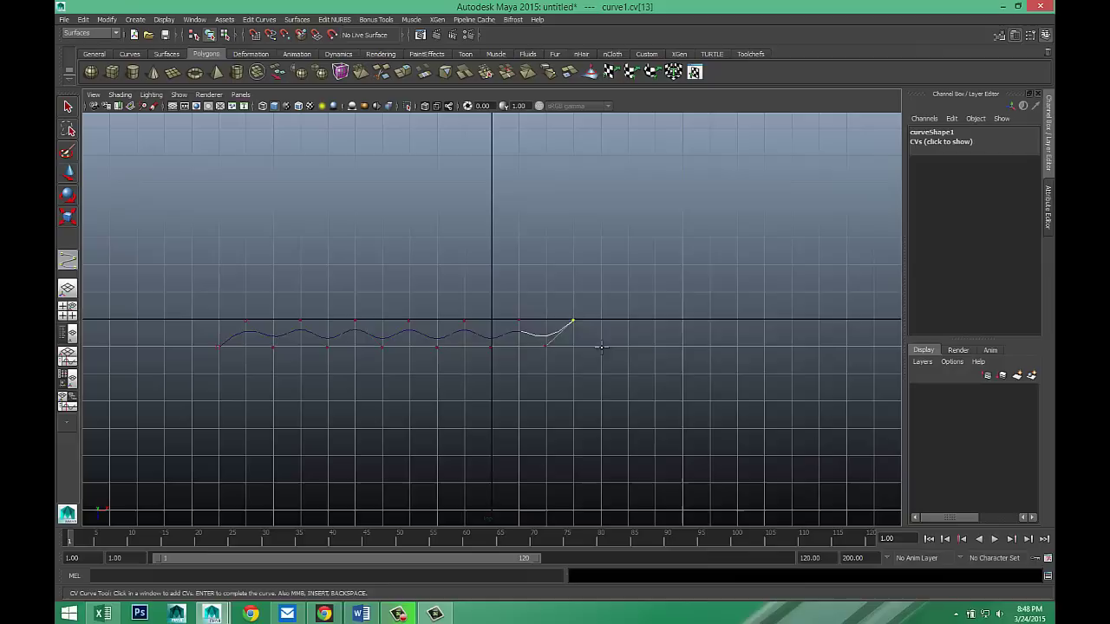
click(603, 347)
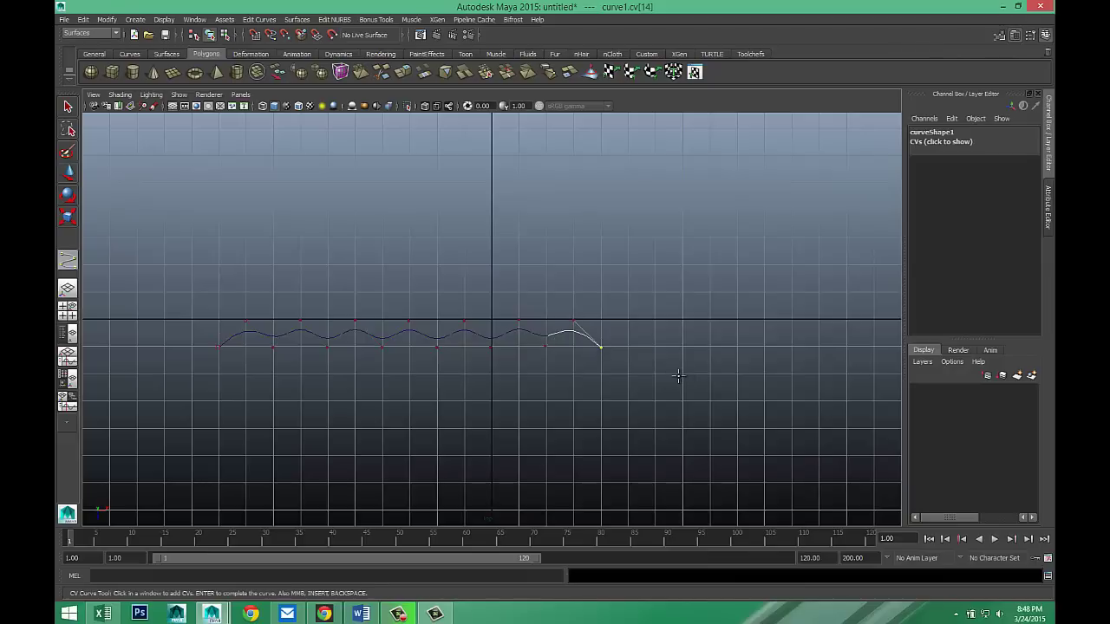
Finish the curve, then maximize and orbit the perspective view.
key(q)
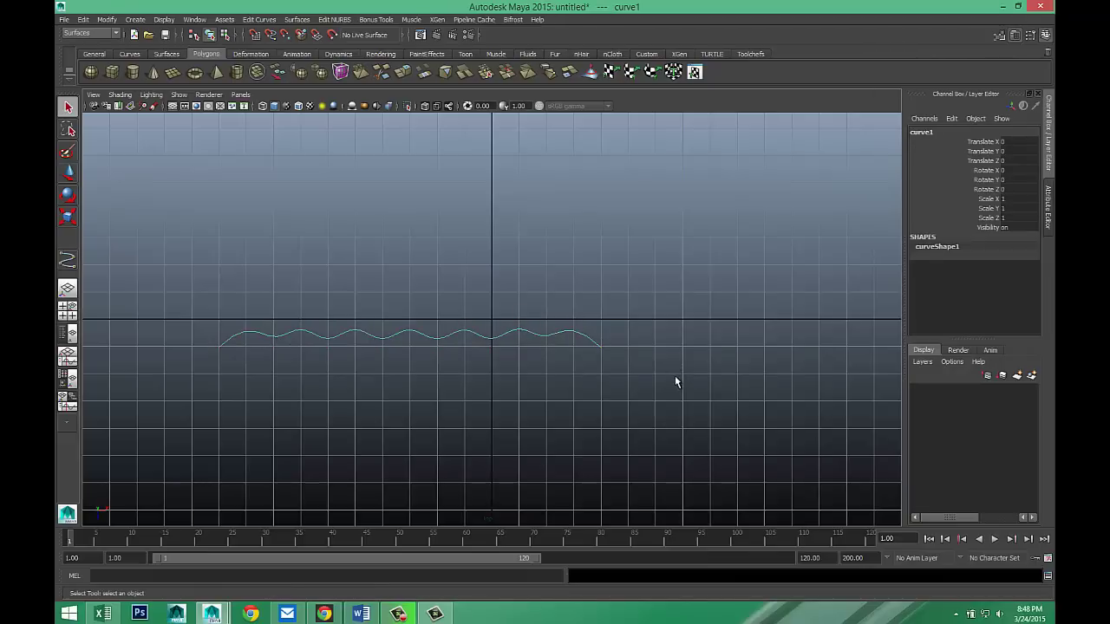
click(67, 311)
key(space)
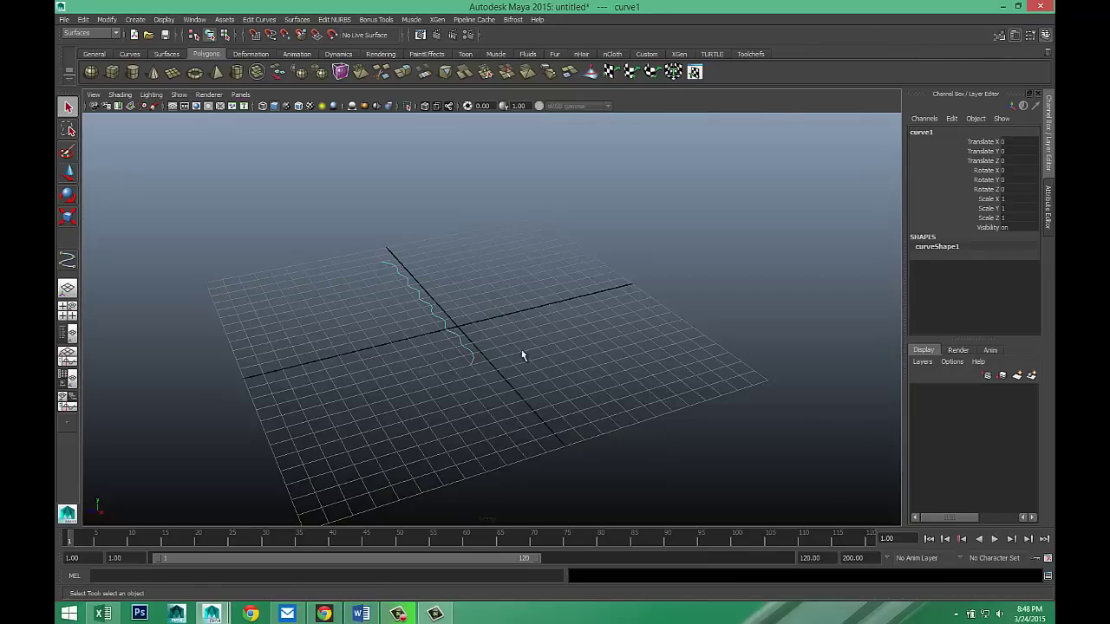
alt+drag(523, 355, 672, 351)
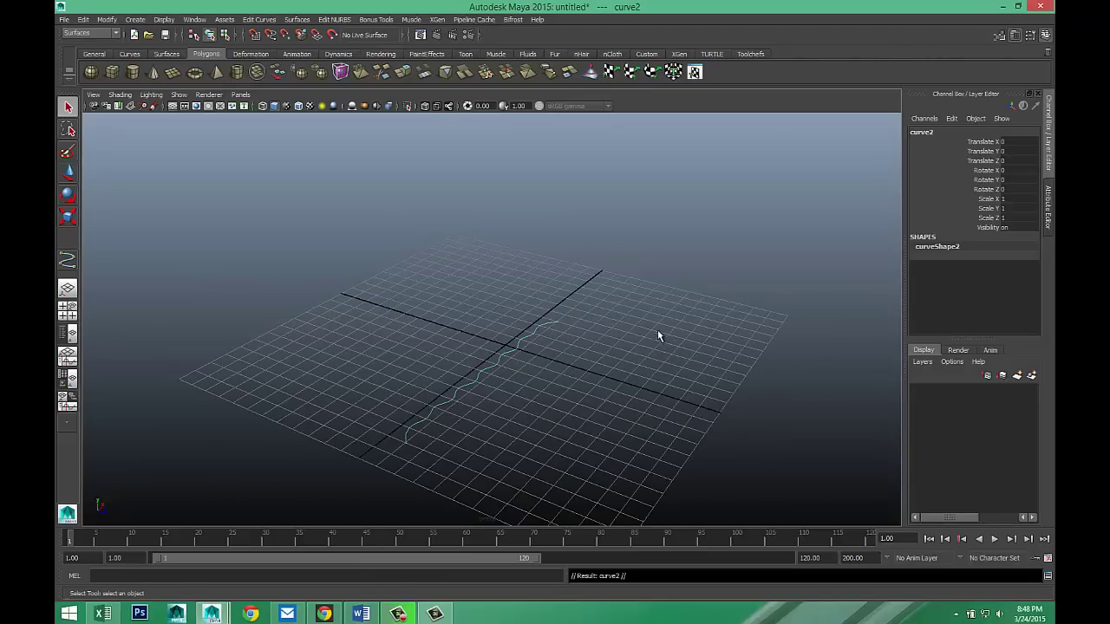
Raise the copied curve to Translate Y 11.089, then select the original curve1.
key(w)
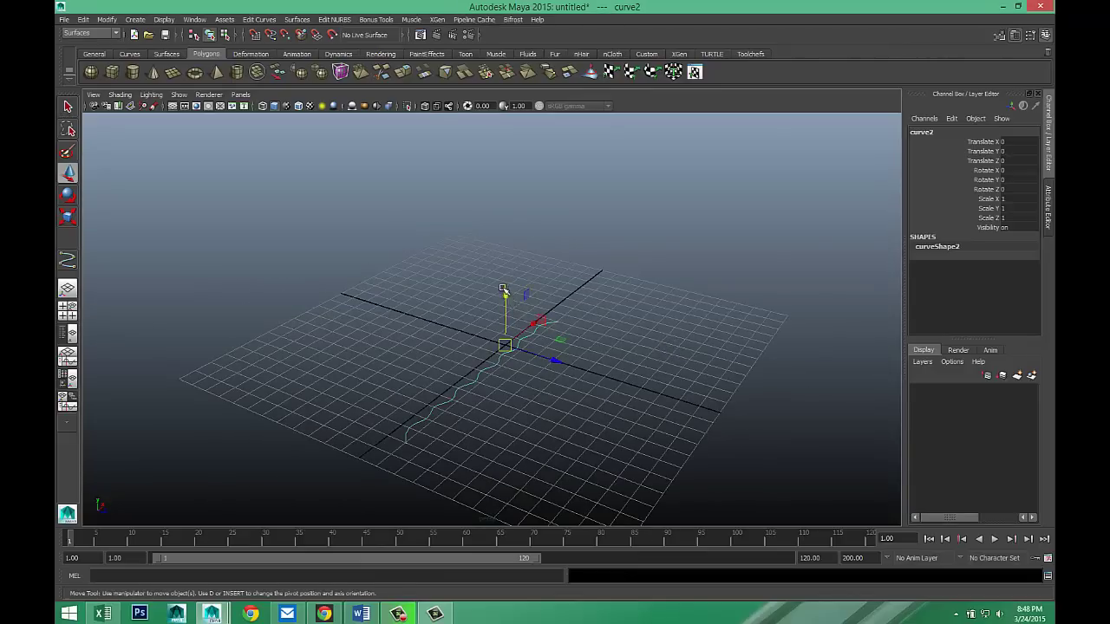
drag(503, 289, 505, 108)
alt+drag(533, 318, 495, 236)
drag(508, 148, 510, 121)
alt+drag(526, 333, 528, 397)
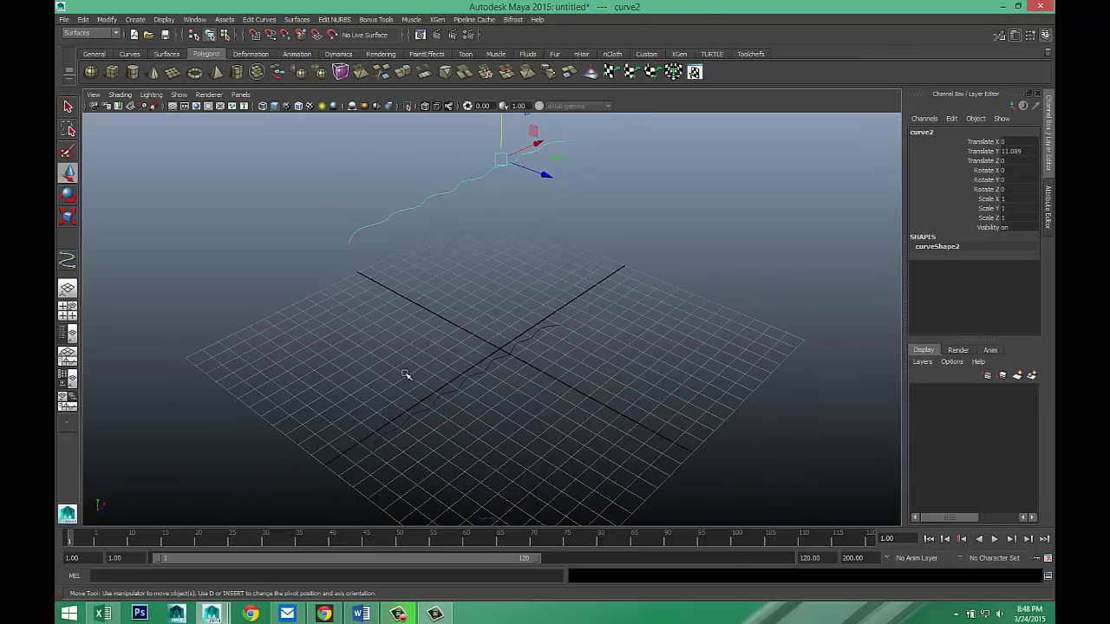
click(439, 395)
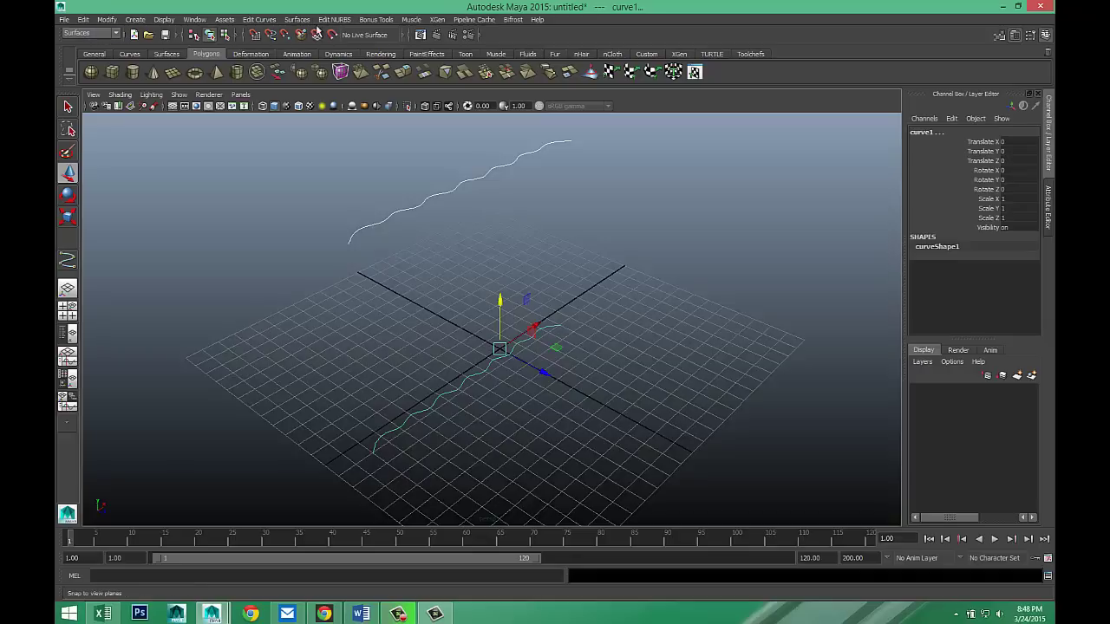
Loft a surface between the two wave curves and select it.
click(296, 19)
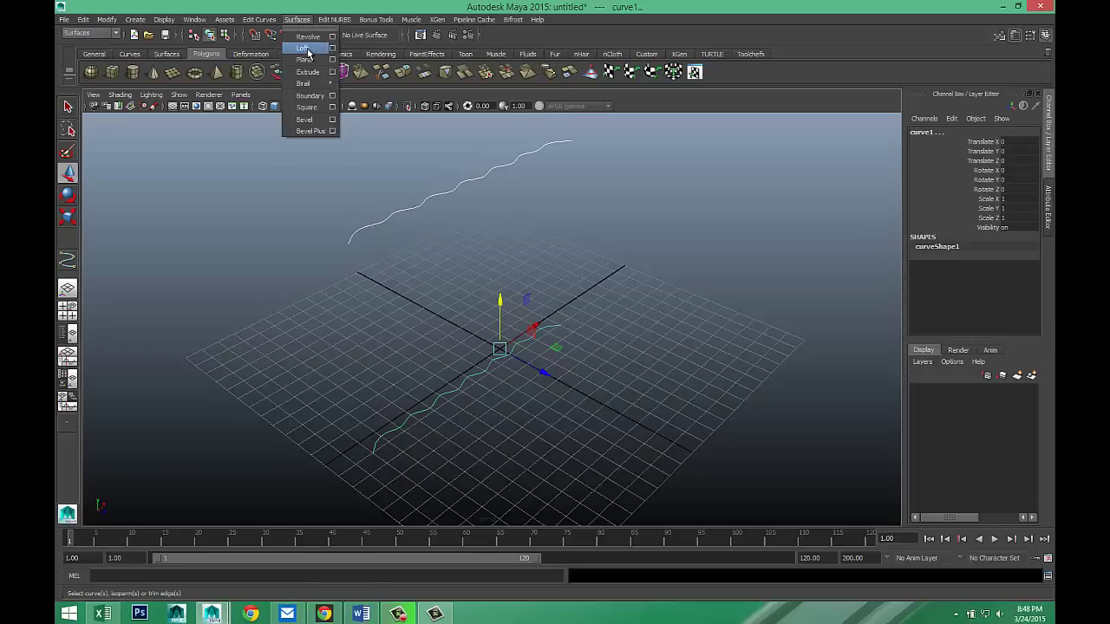
click(304, 48)
alt+drag(471, 324, 451, 342)
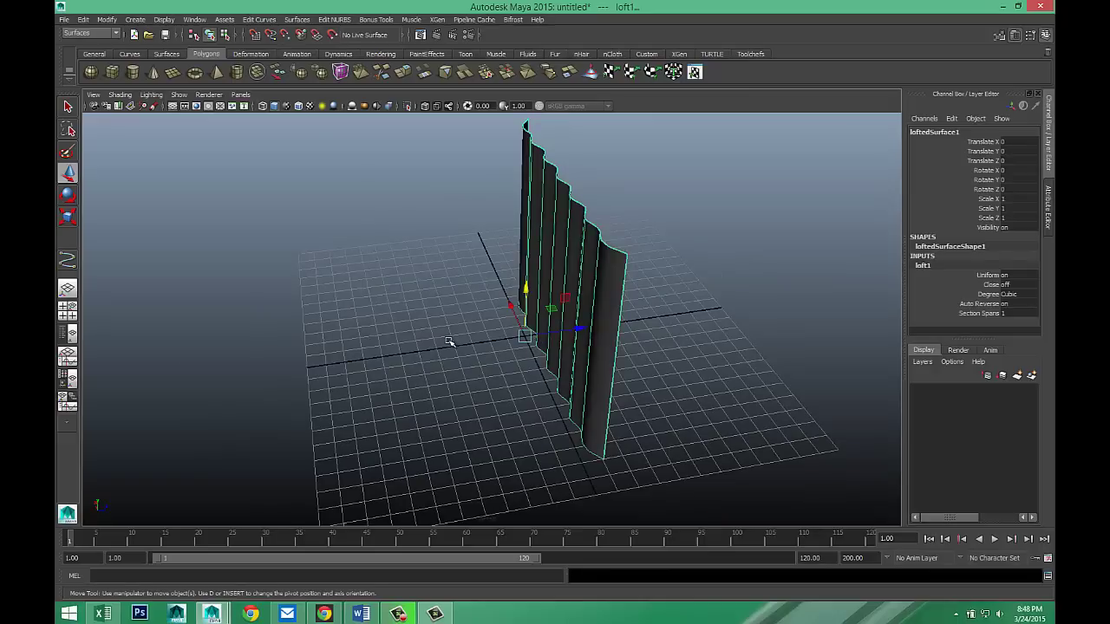
click(446, 343)
alt+drag(366, 347, 290, 339)
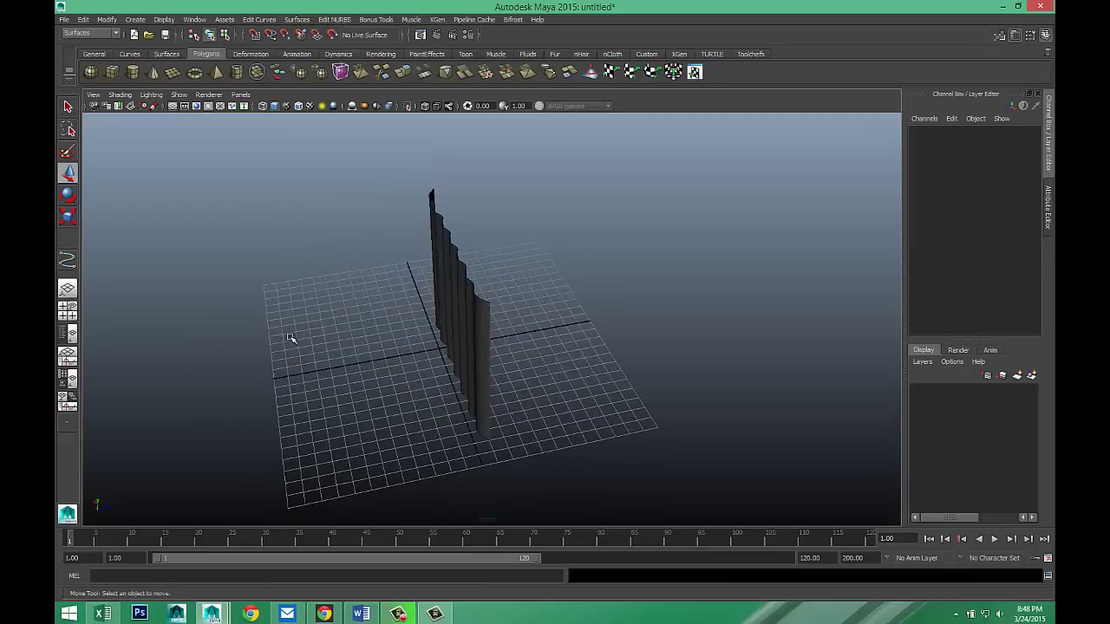
drag(352, 182, 651, 460)
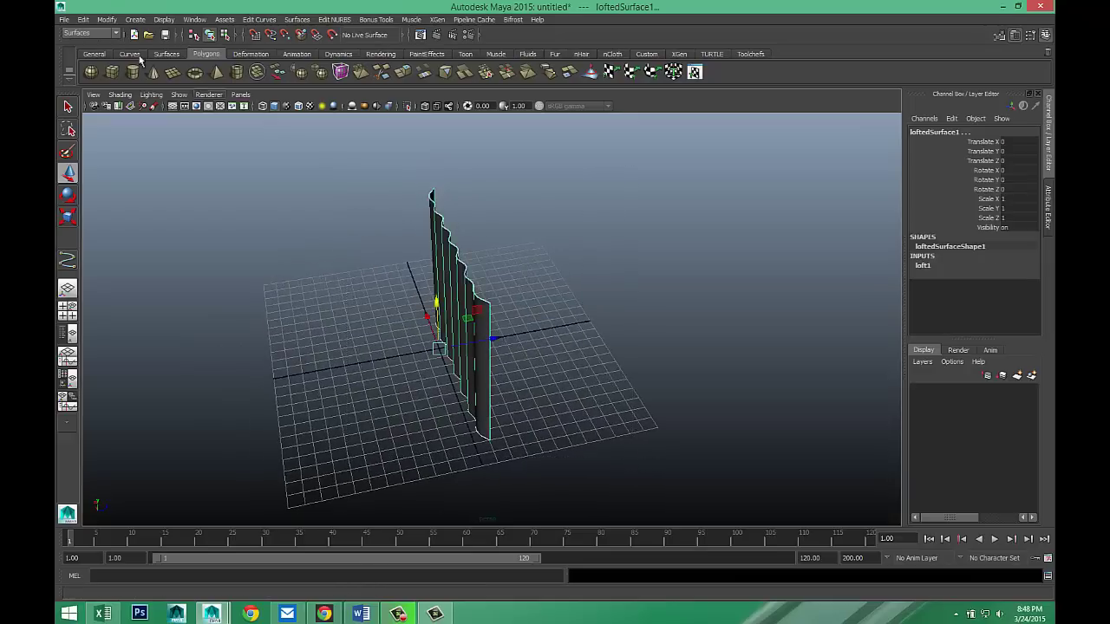
Convert the lofted NURBS surface to a polygon mesh and slide it aside along Z.
click(106, 19)
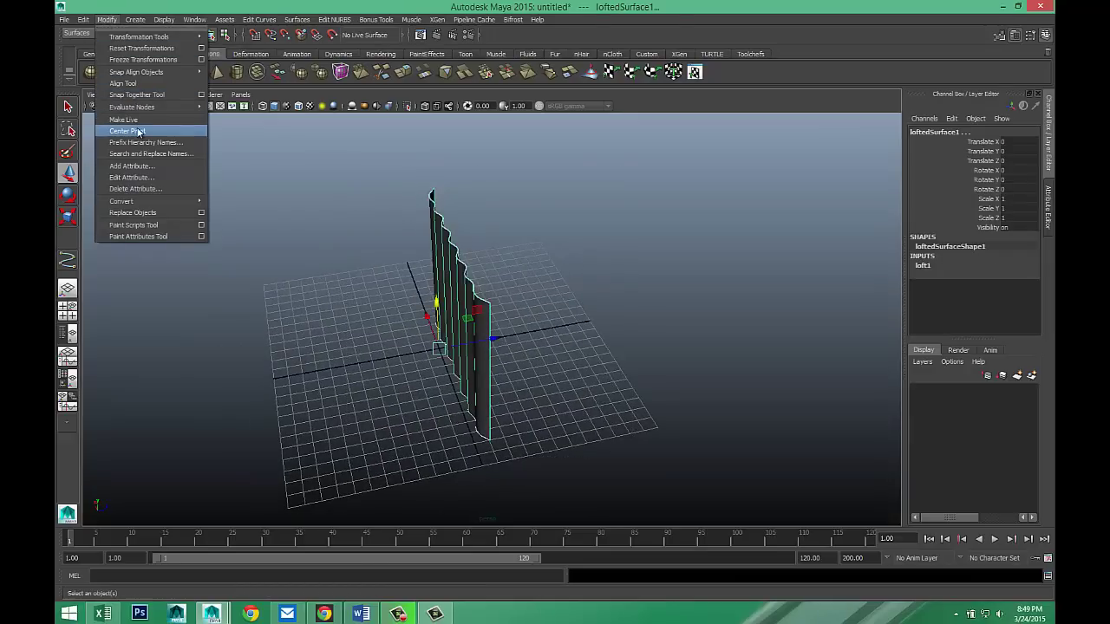
mouse_move(156, 201)
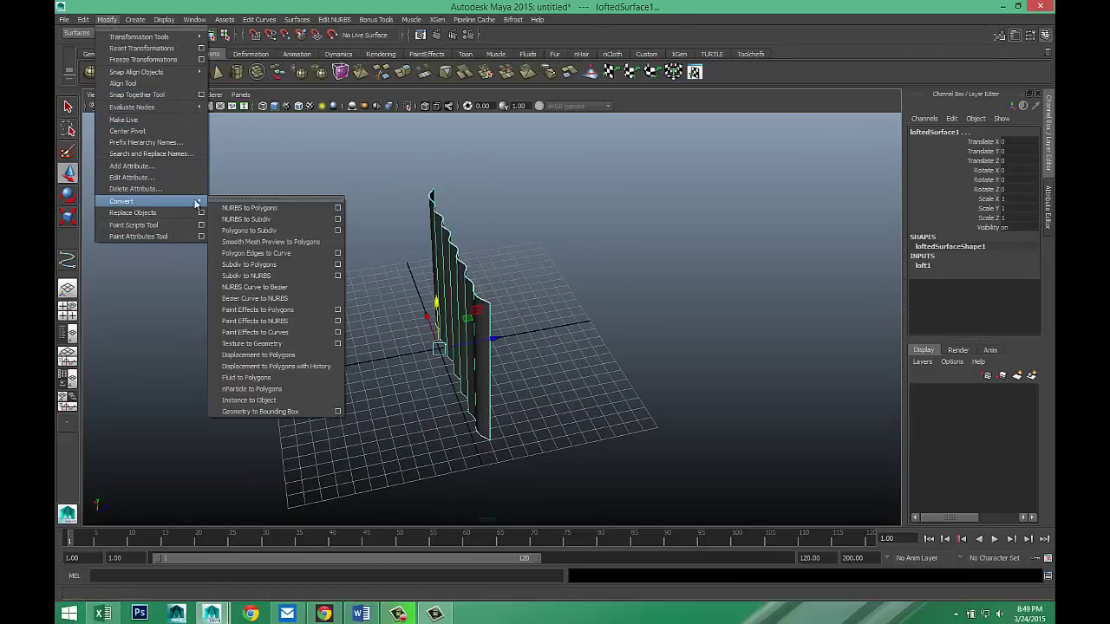
click(247, 208)
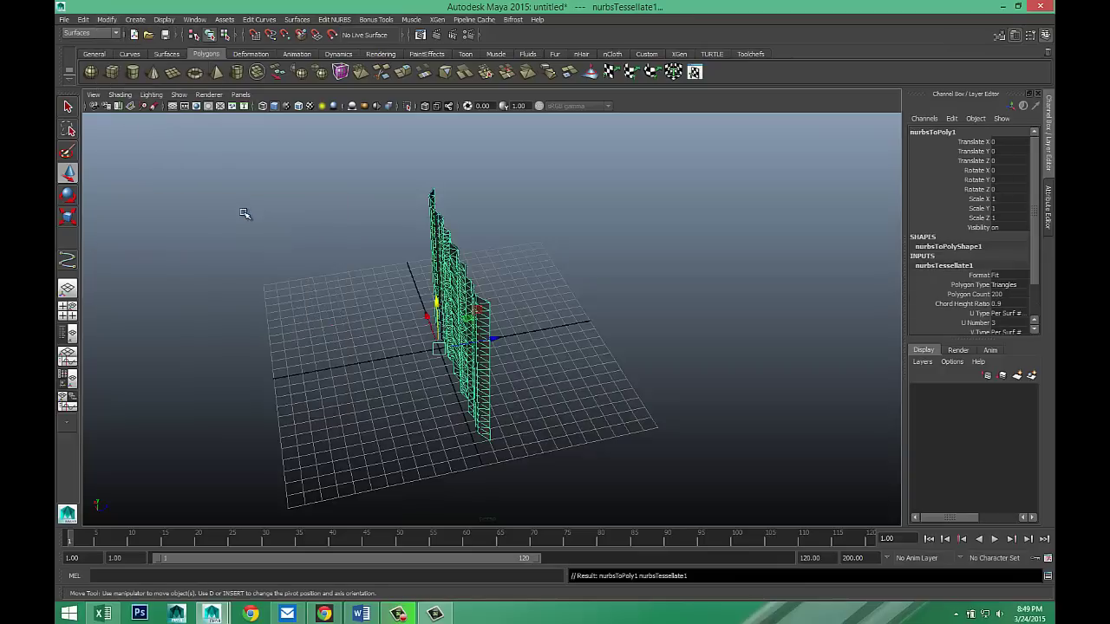
drag(499, 341, 595, 346)
Select the leftover lofted NURBS surface and delete it.
click(465, 288)
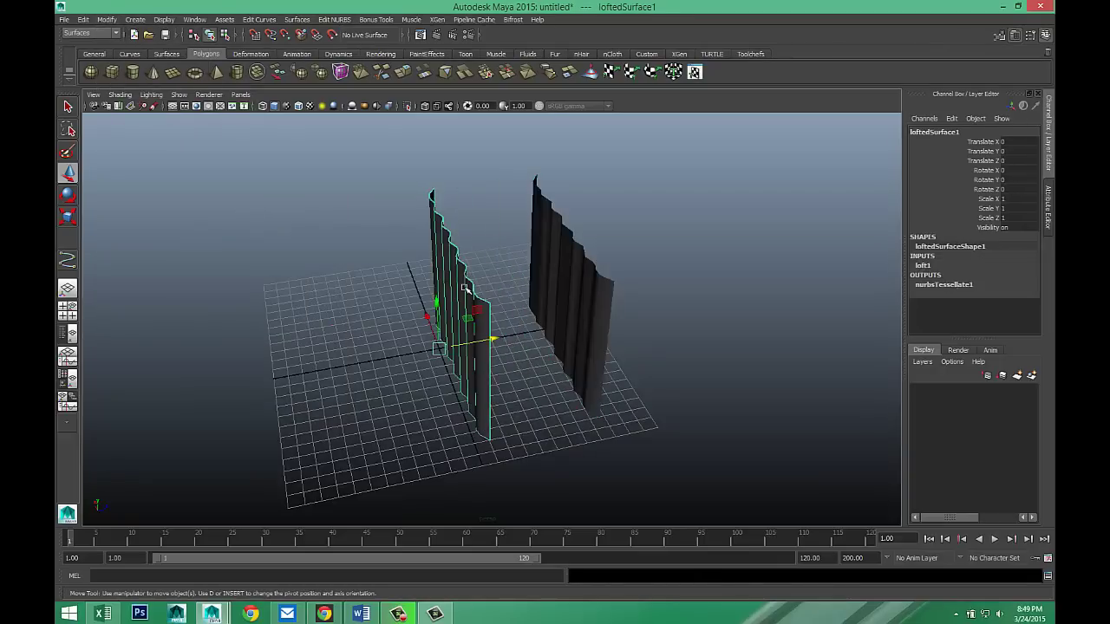
right_drag(455, 284, 403, 284)
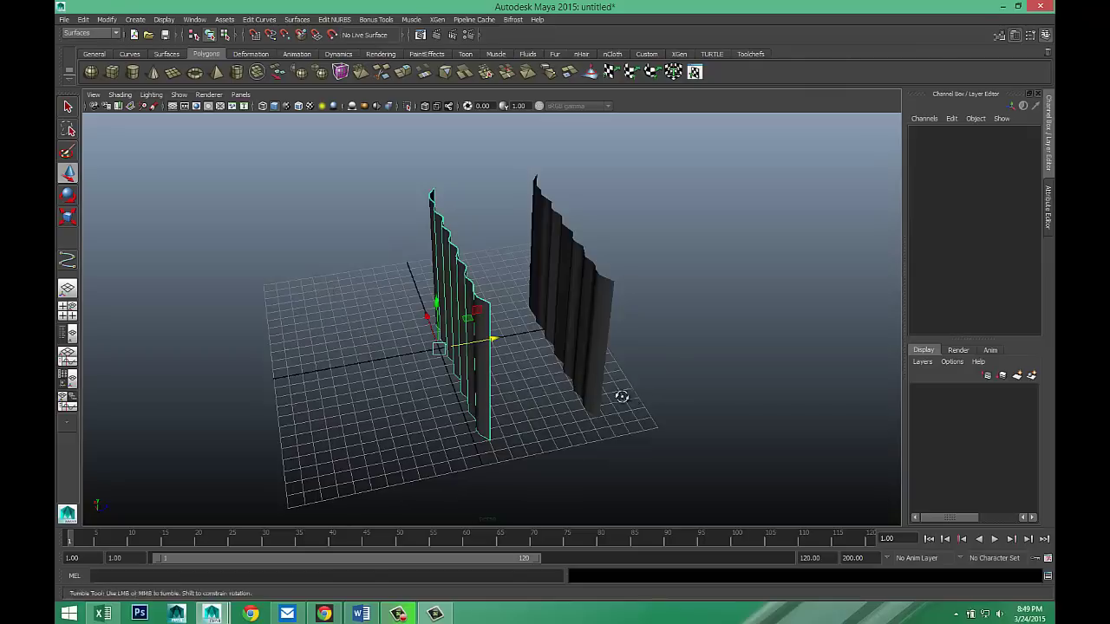
alt+drag(620, 389, 488, 390)
right_drag(456, 356, 459, 342)
click(462, 370)
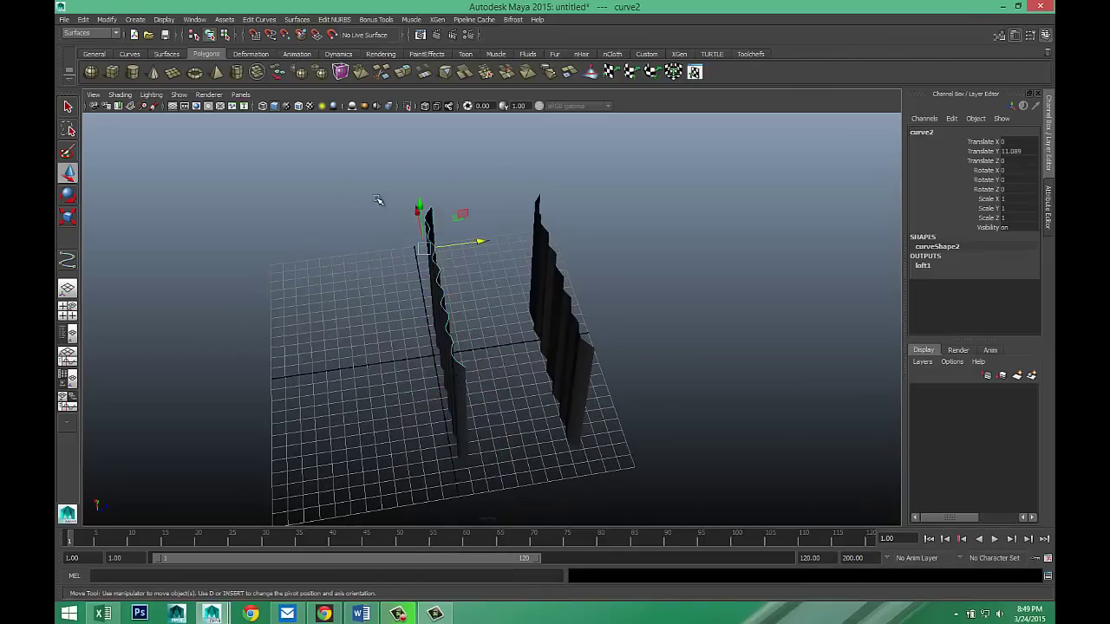
click(461, 438)
key(Delete)
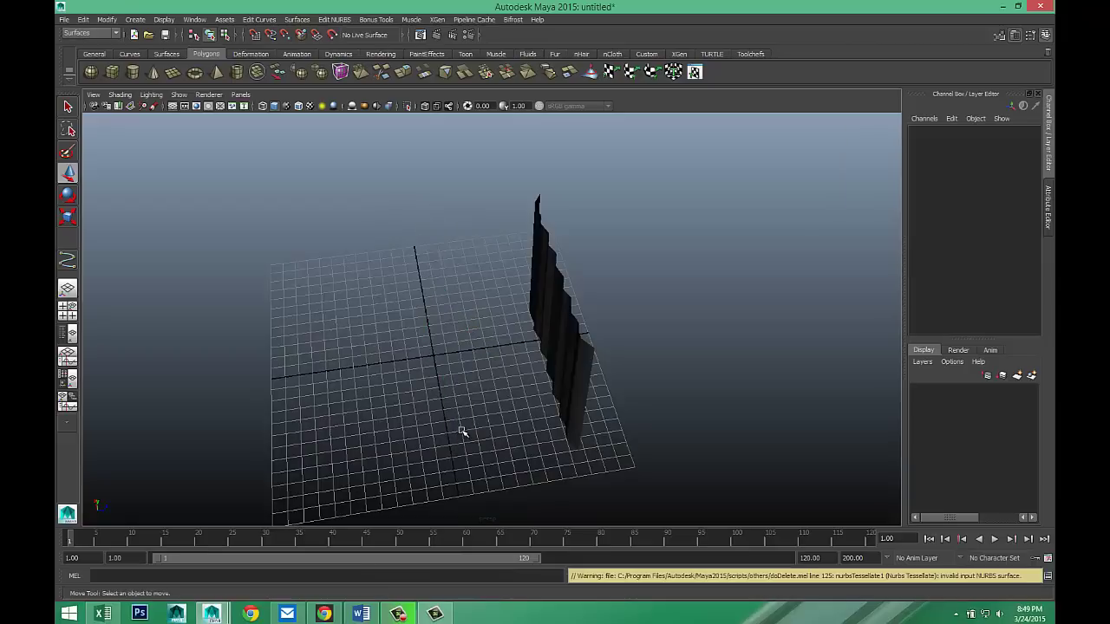
Center the wall's pivot, delete its history, and freeze its transformations.
alt+drag(446, 408, 417, 356)
click(469, 268)
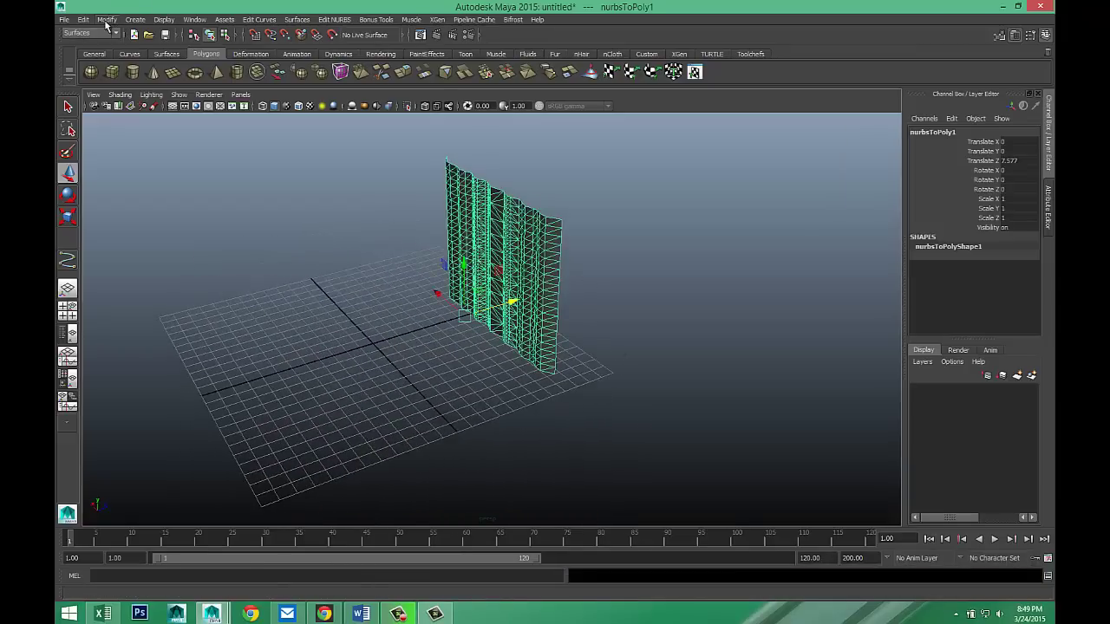
click(106, 19)
click(143, 130)
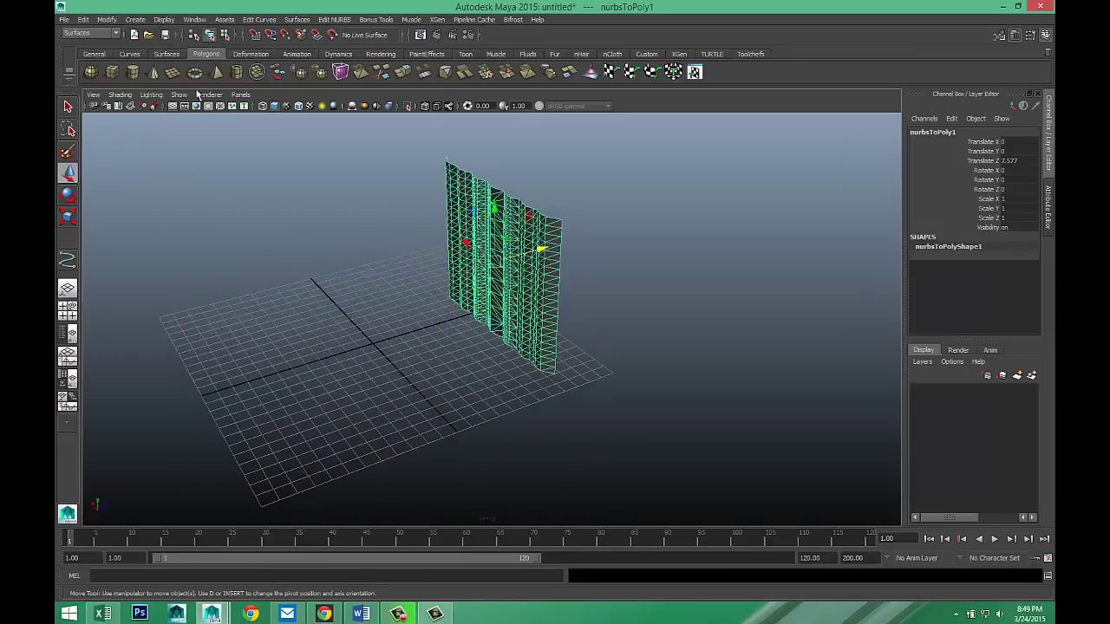
click(83, 19)
mouse_move(180, 146)
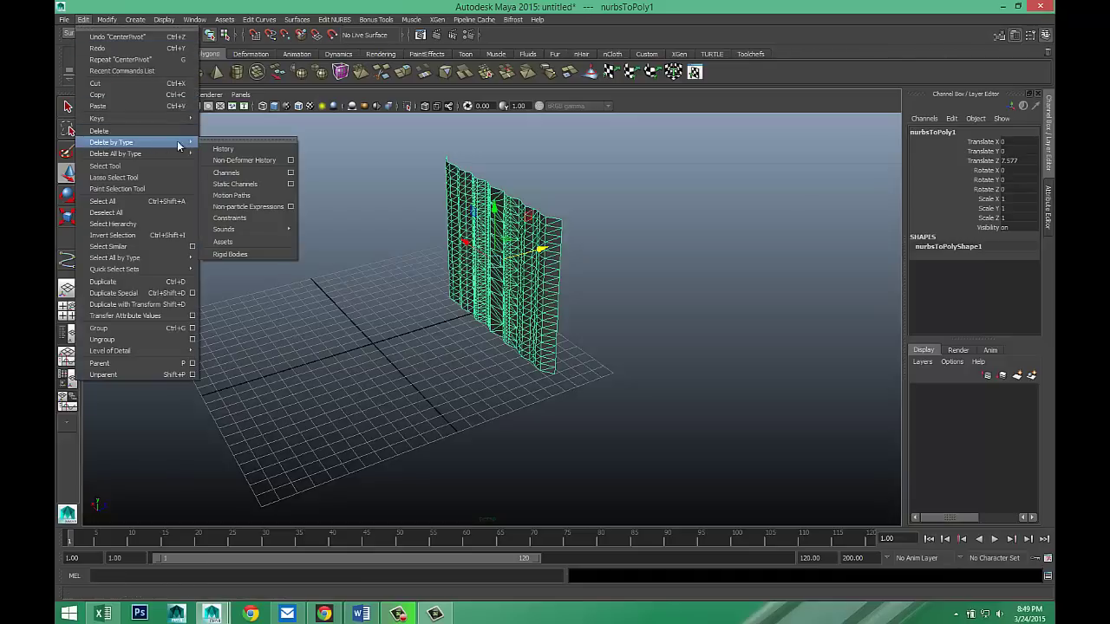
click(223, 148)
click(107, 19)
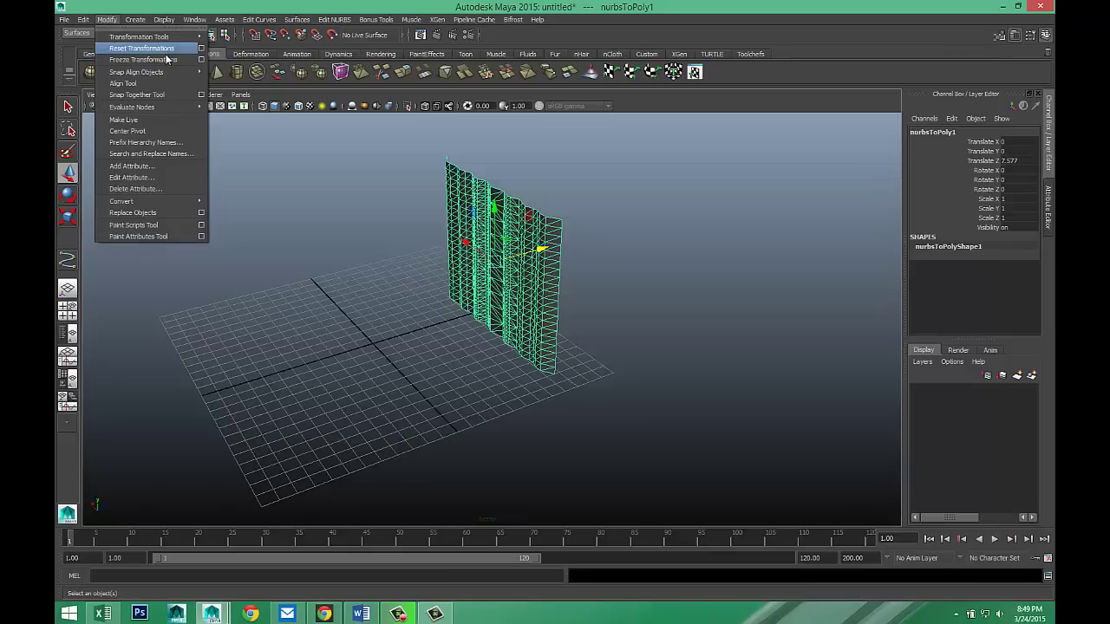
click(165, 59)
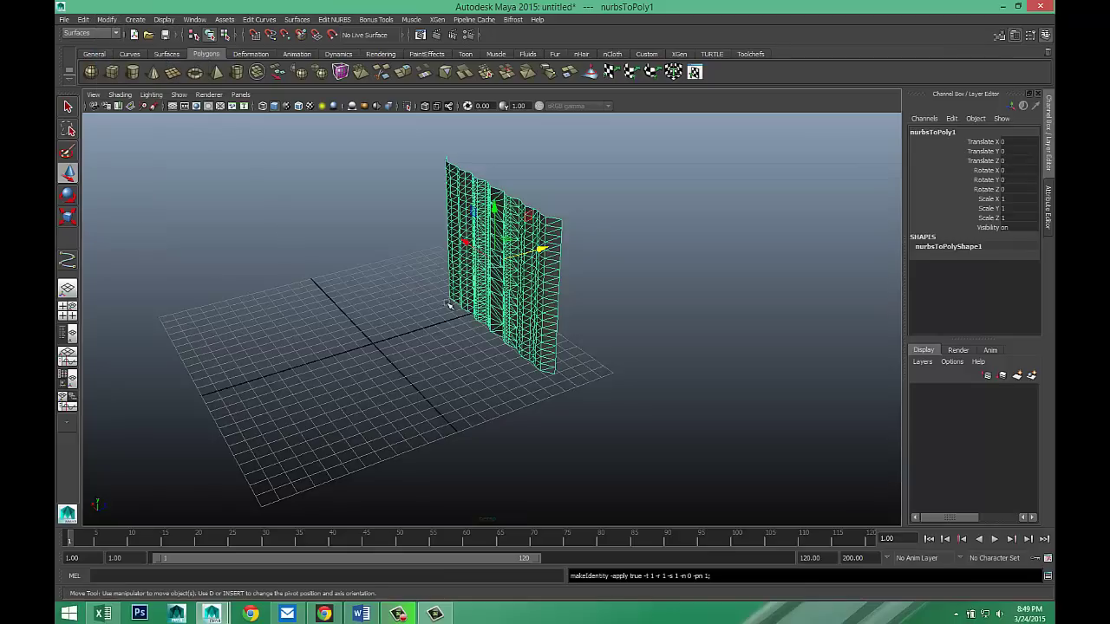
Rotate the wall to 111.734 on X so it lies nearly flat.
alt+drag(449, 305, 439, 380)
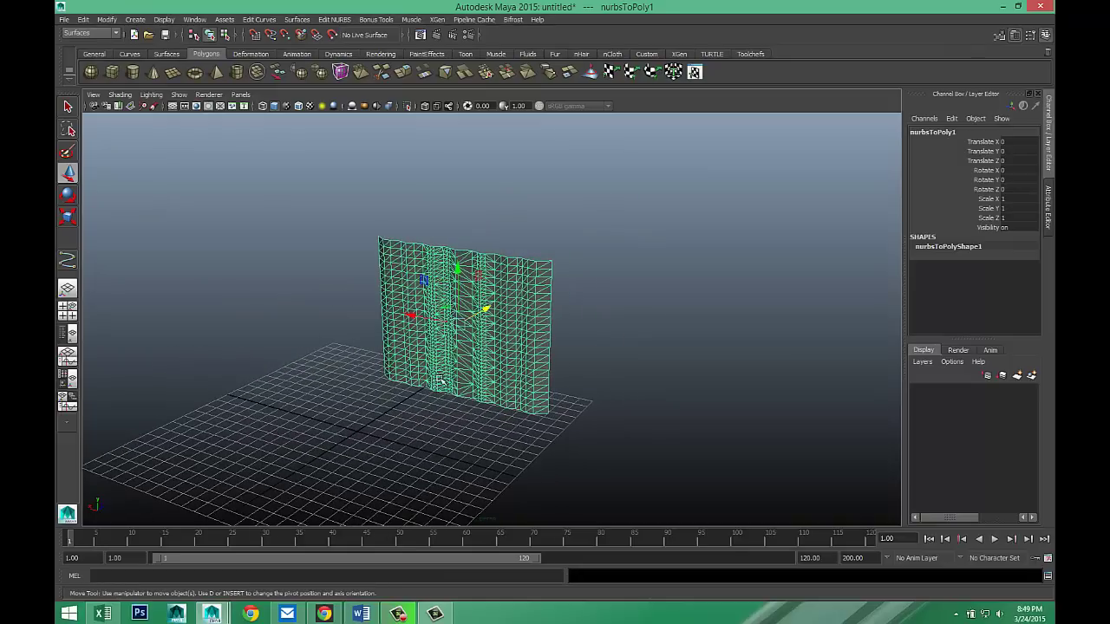
key(e)
drag(427, 329, 527, 255)
alt+drag(561, 362, 417, 426)
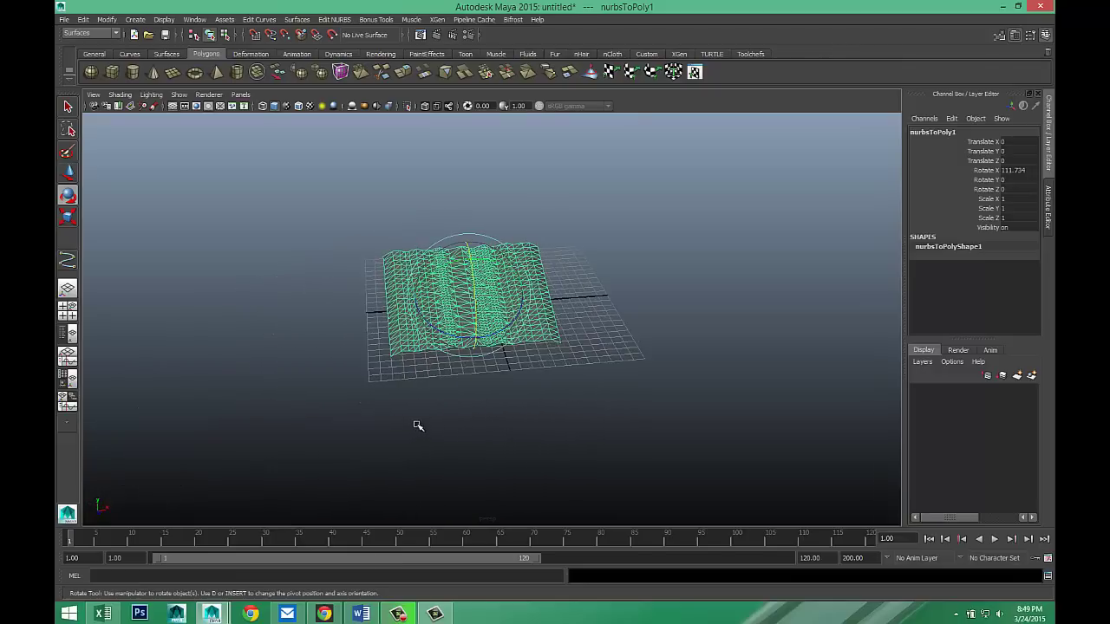
Duplicate the sheet as nurbsToPoly2 and slide it to Translate X 11.717 beside the original.
key(g)
key(w)
drag(527, 295, 654, 292)
alt+drag(586, 450, 558, 392)
mouse_move(669, 353)
mouse_down()
mouse_move(715, 356)
mouse_move(670, 354)
mouse_up()
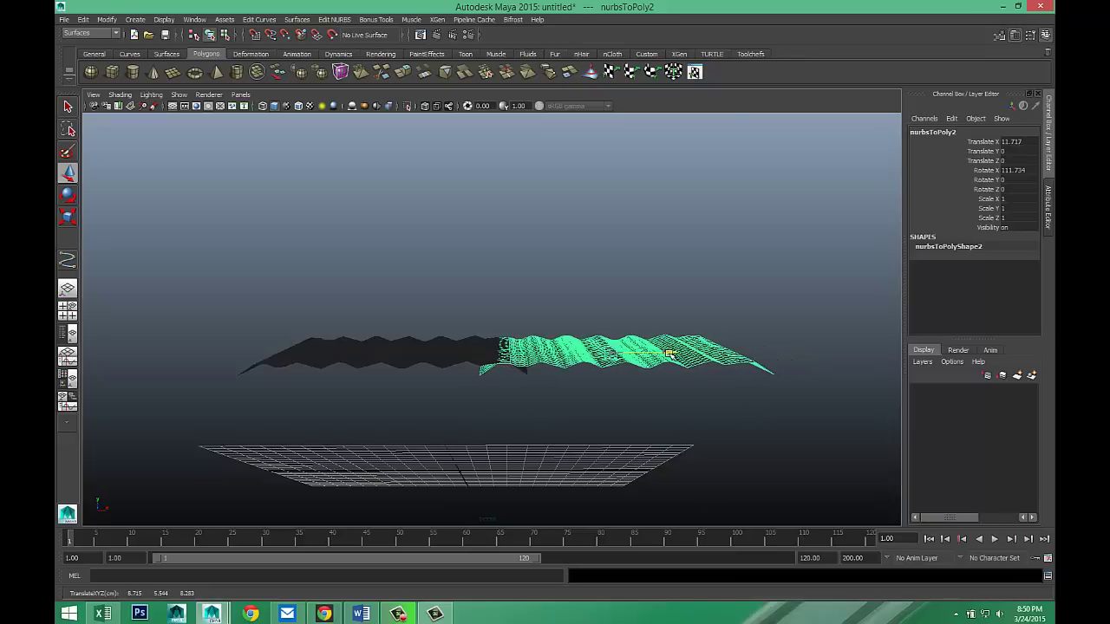
alt+drag(639, 395, 667, 438)
alt+middle_drag(613, 436, 638, 411)
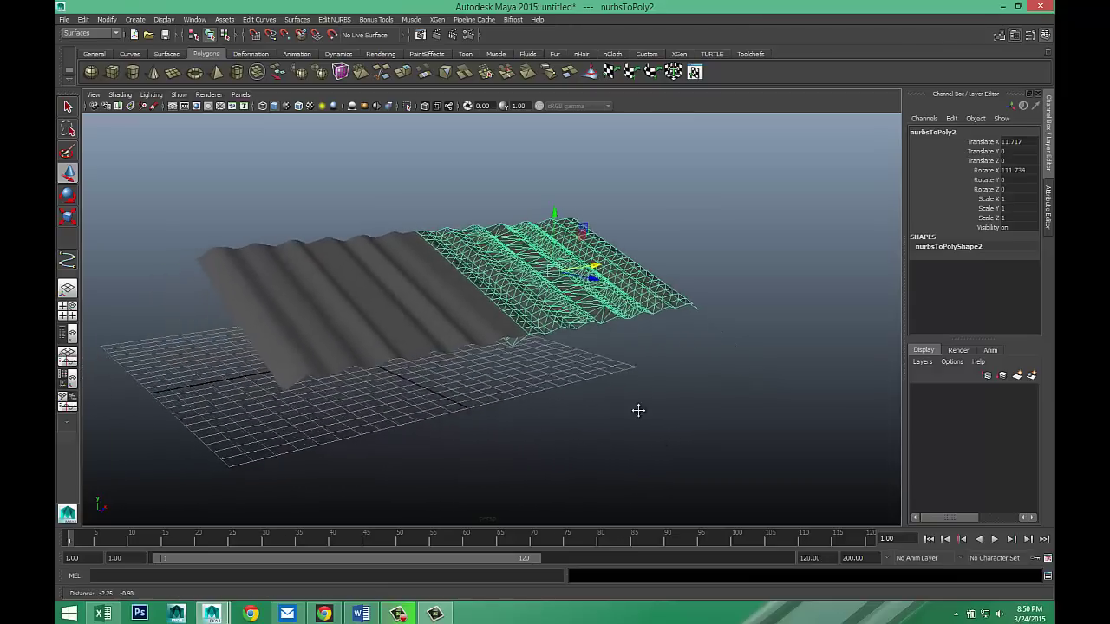
alt+drag(638, 410, 445, 384)
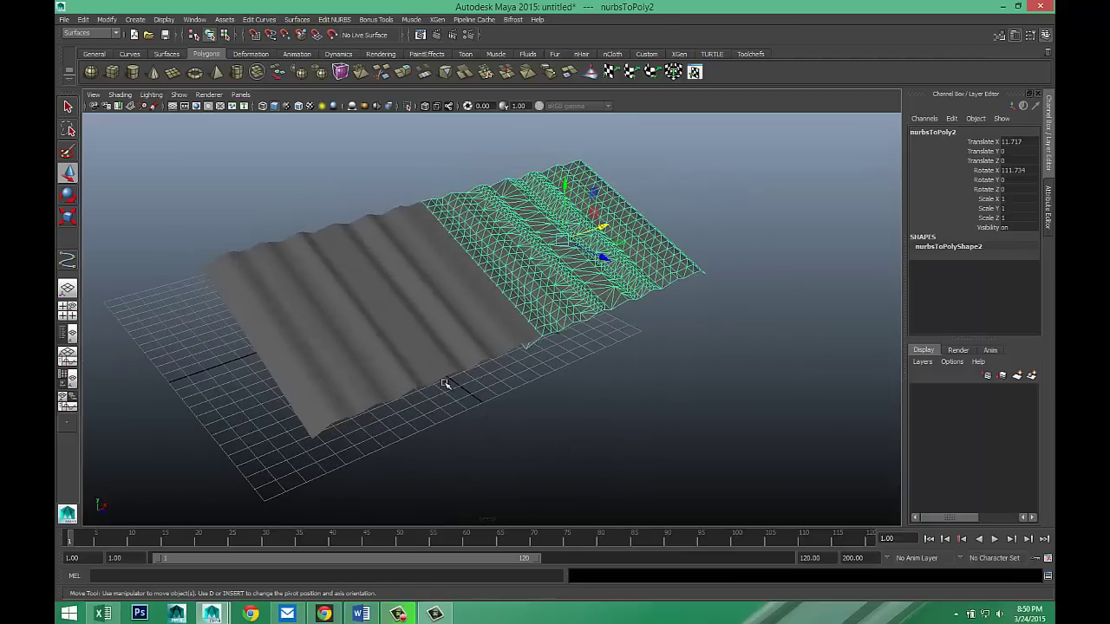
shift+click(441, 364)
Switch to wireframe, duplicate both sheets, and raise the copies up and back in the side view.
key(4)
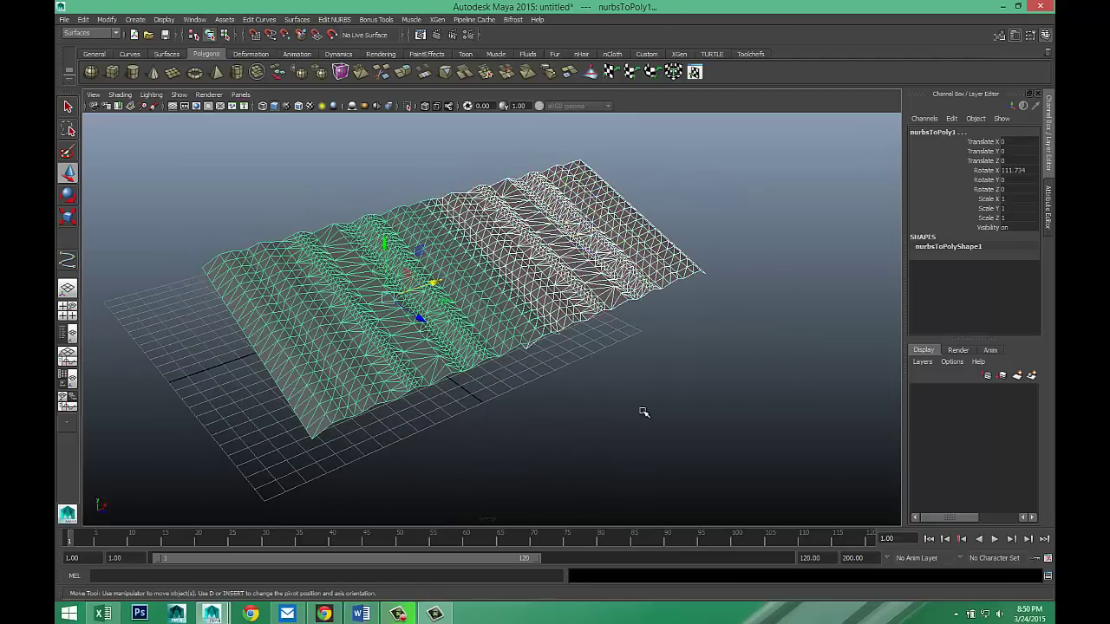
key(ctrl+d)
mouse_move(575, 419)
alt+mouse_down()
mouse_move(602, 407)
mouse_move(572, 417)
alt+mouse_up()
drag(372, 262, 416, 247)
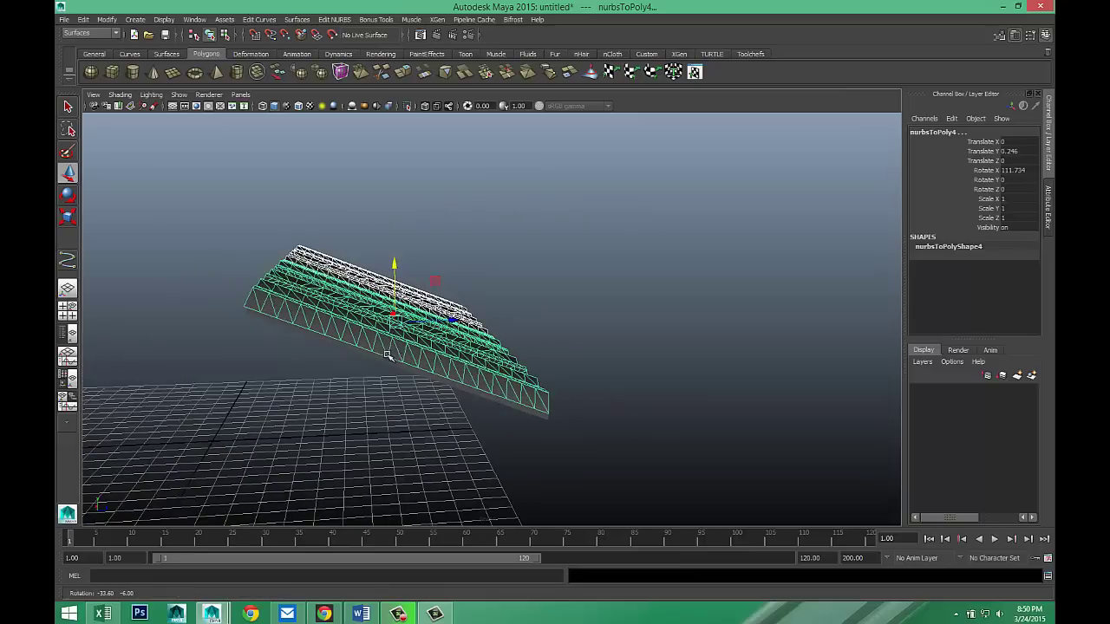
click(69, 318)
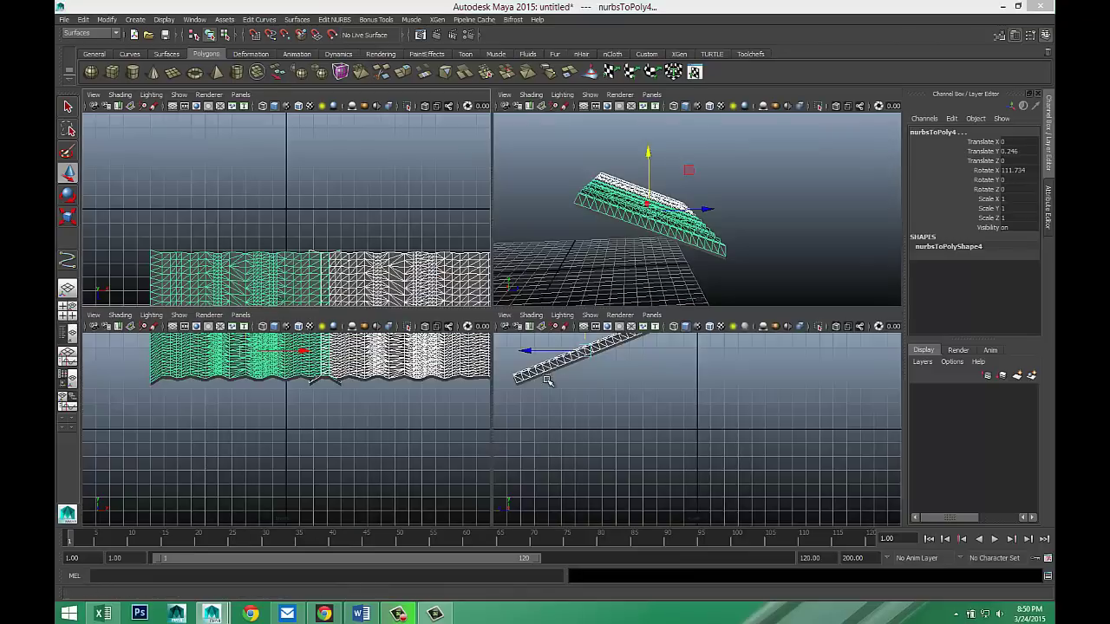
key(space)
scroll(435, 242, down, 2)
drag(344, 217, 486, 162)
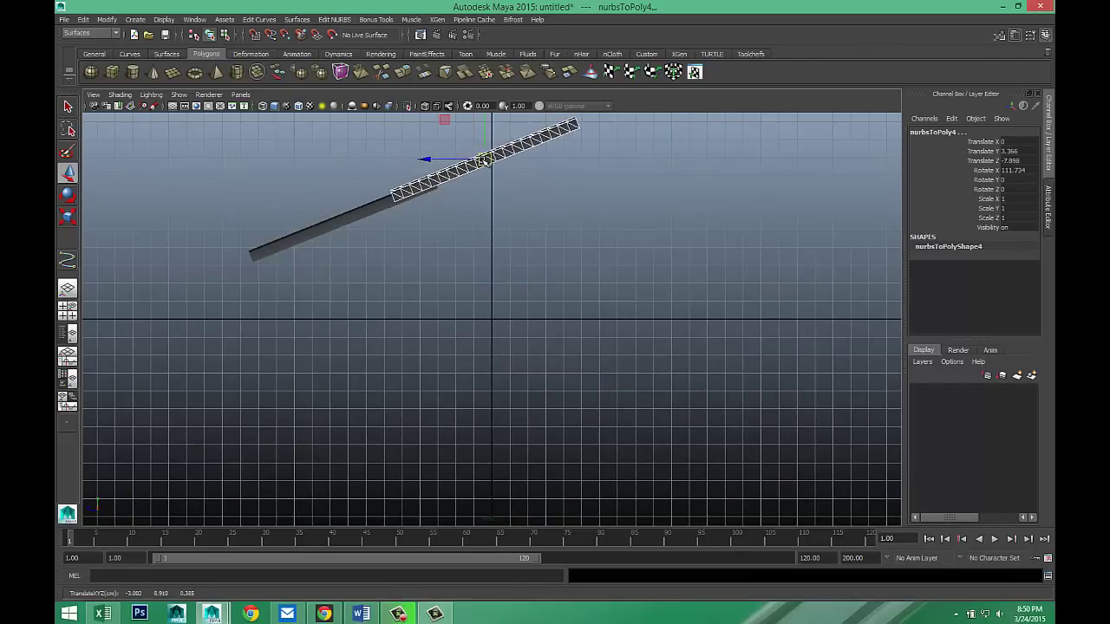
Return to the full perspective view and select the lower corrugated sheet.
click(69, 314)
key(space)
alt+drag(628, 333, 735, 490)
alt+drag(665, 467, 570, 451)
click(607, 466)
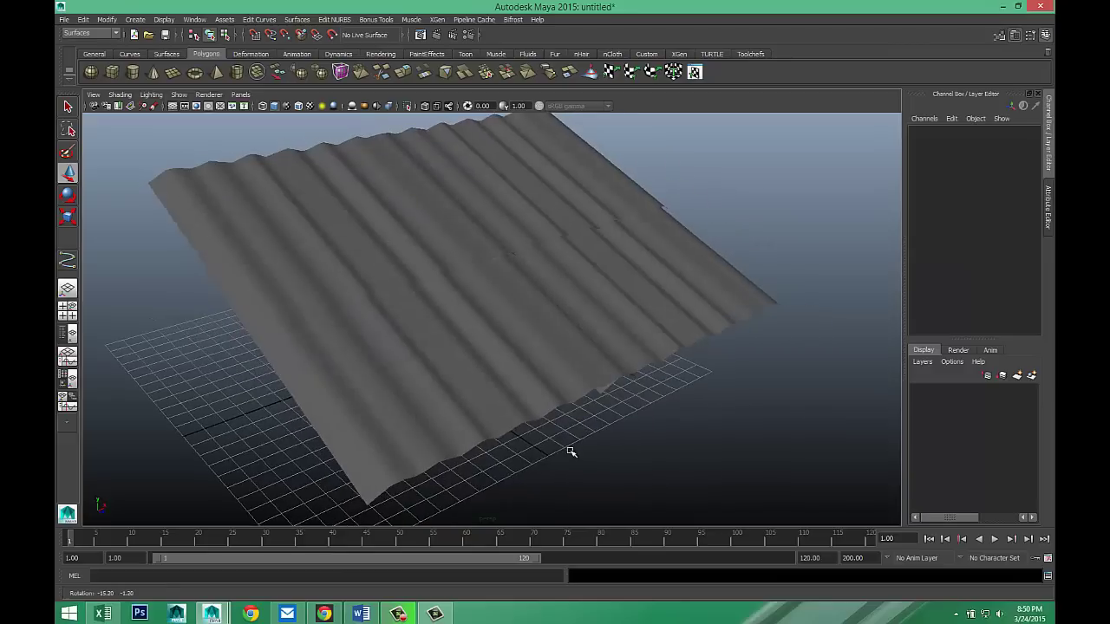
click(404, 400)
Assign a new Lambert with rusted tin.jpg as its Color file texture, displayed textured.
right_drag(382, 380, 404, 570)
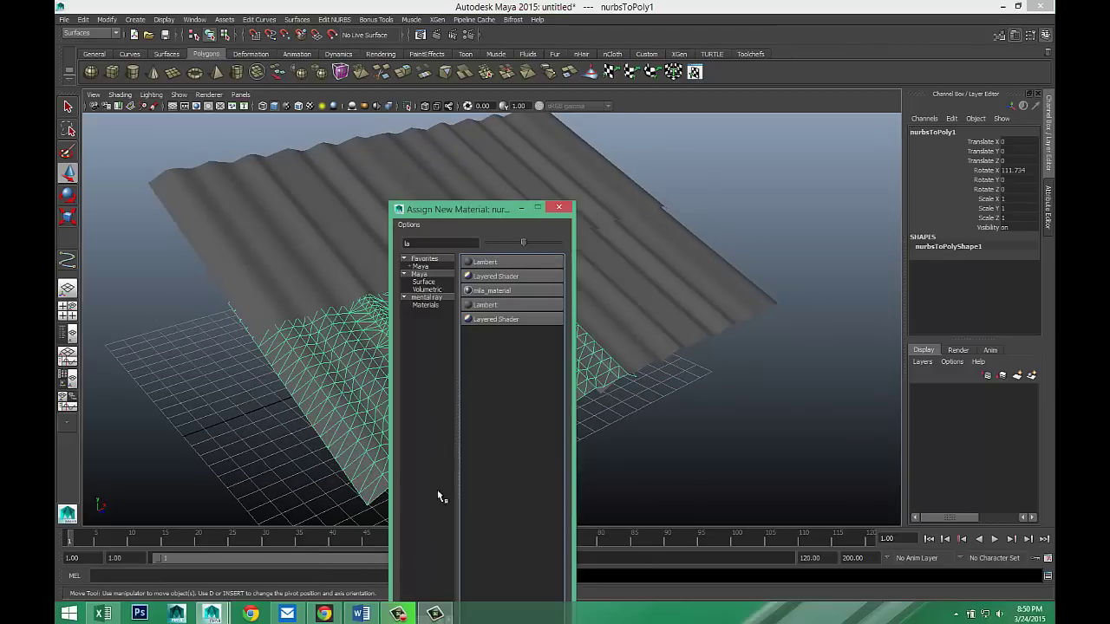
click(490, 262)
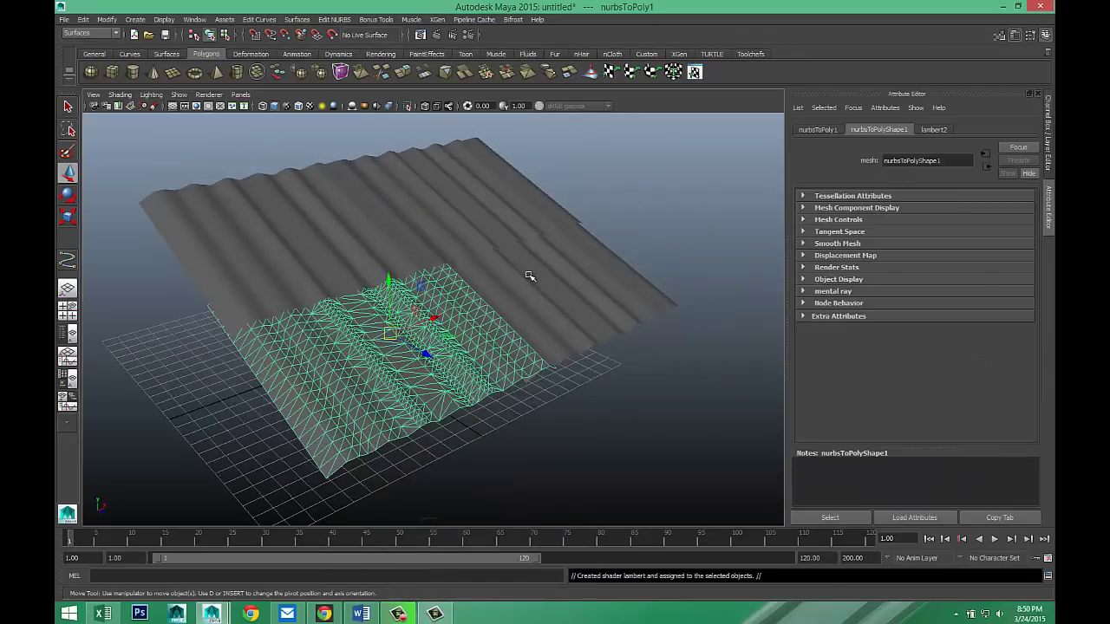
click(936, 130)
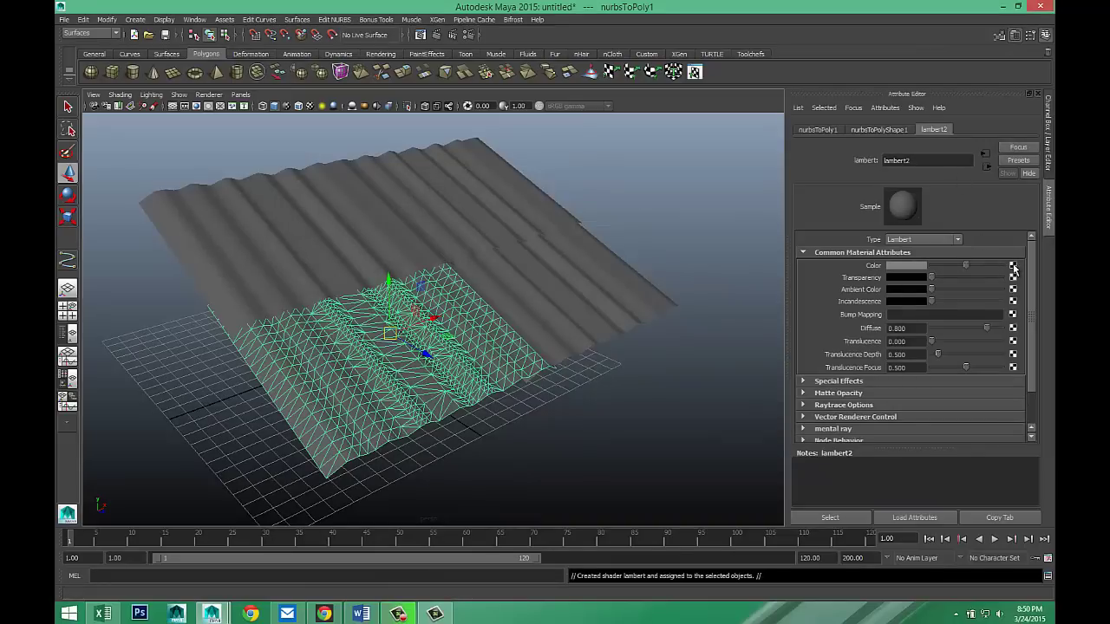
click(1013, 266)
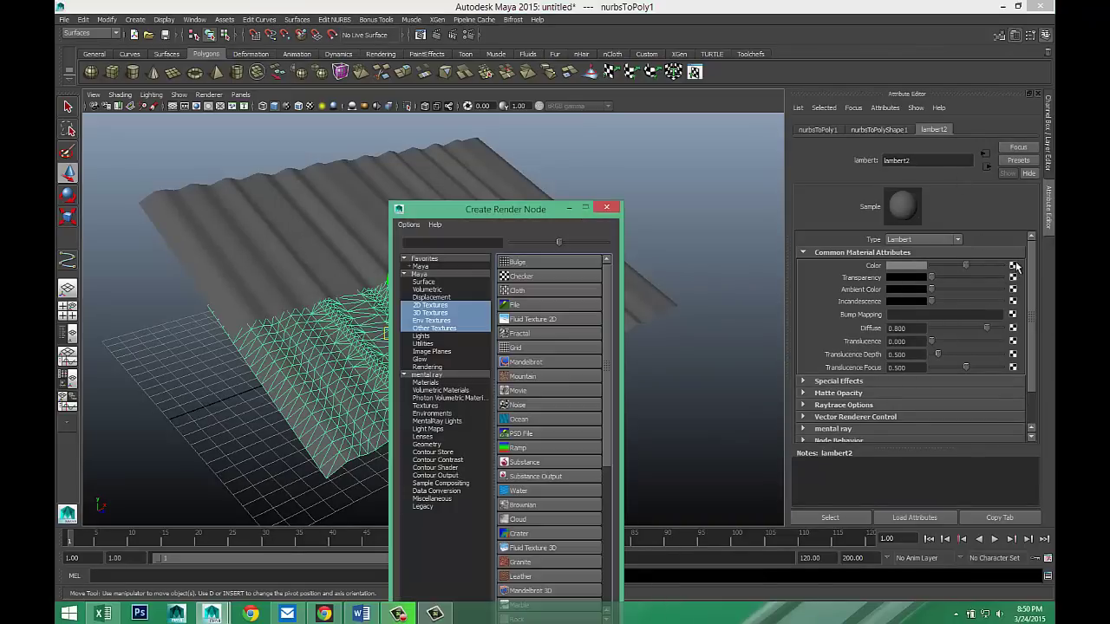
click(519, 307)
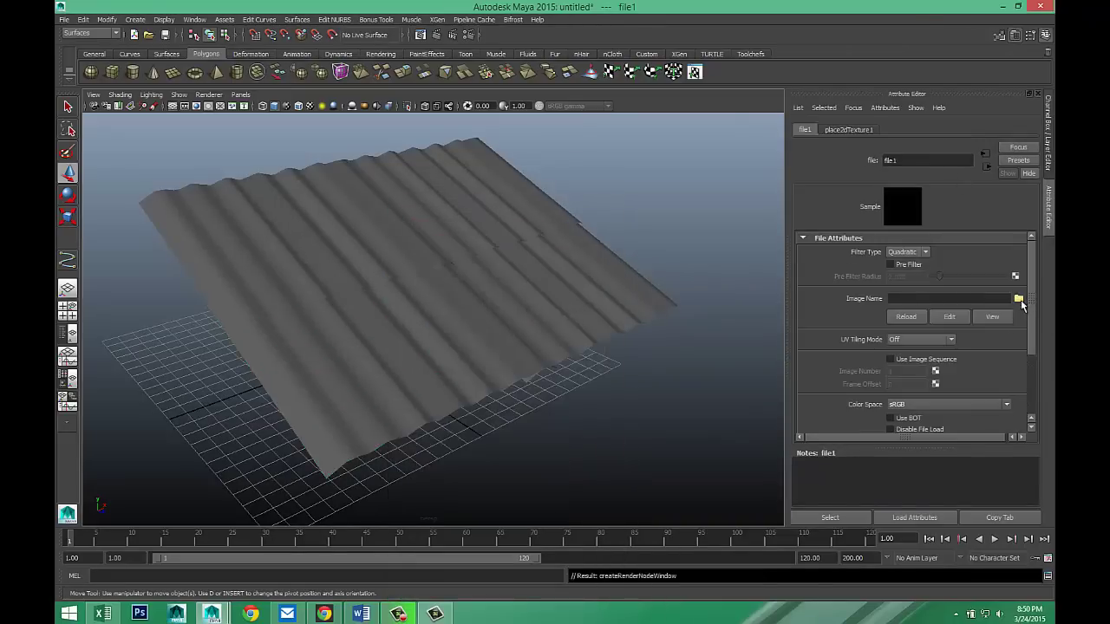
click(1018, 299)
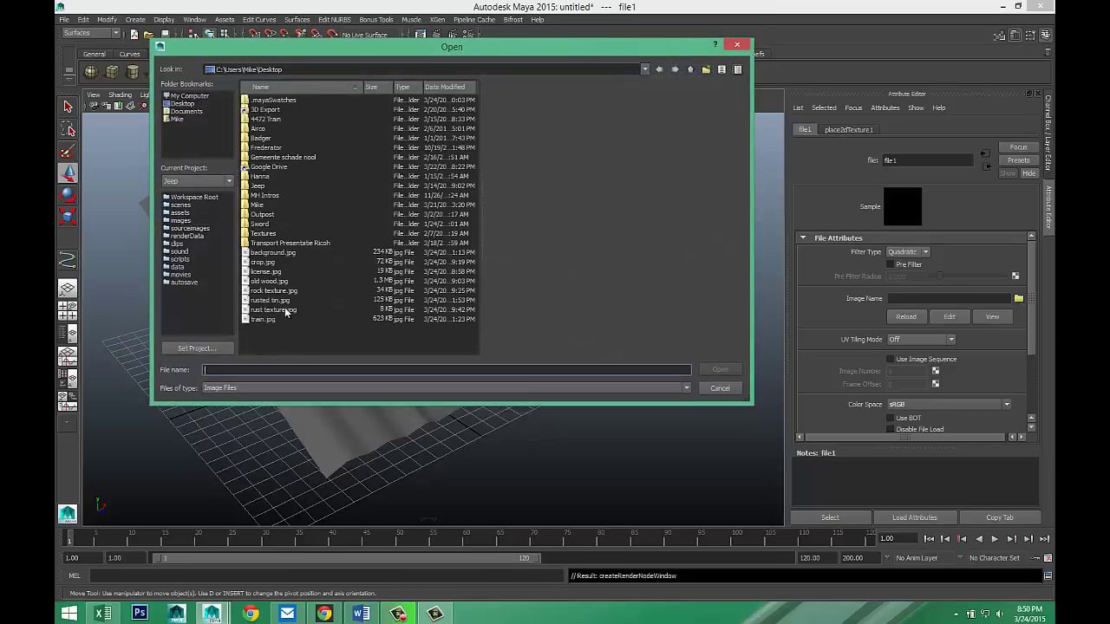
click(269, 300)
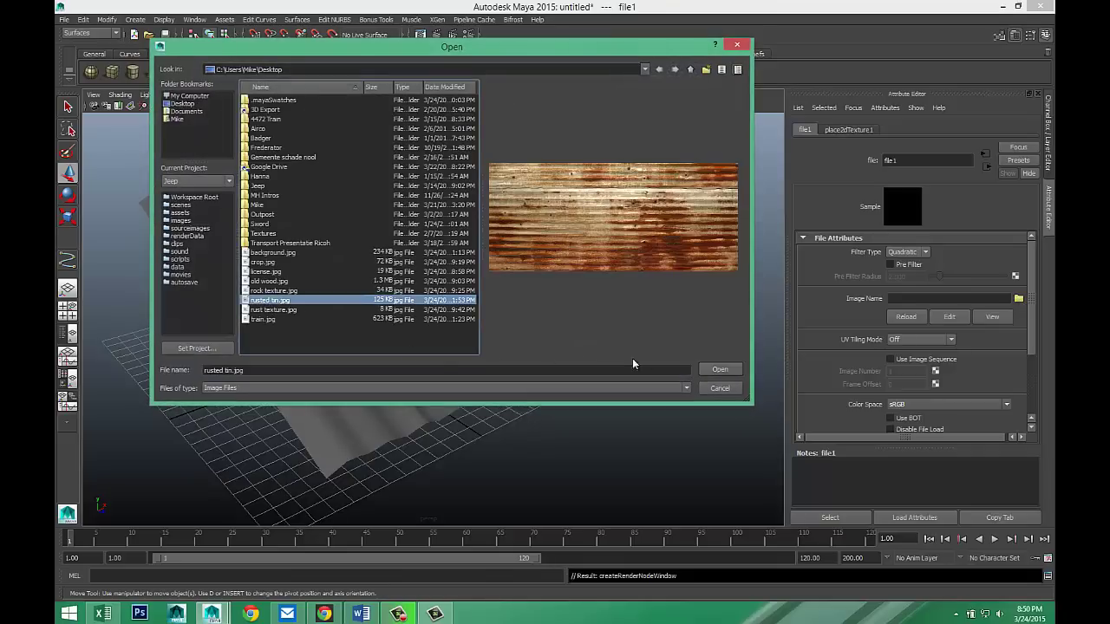
click(713, 372)
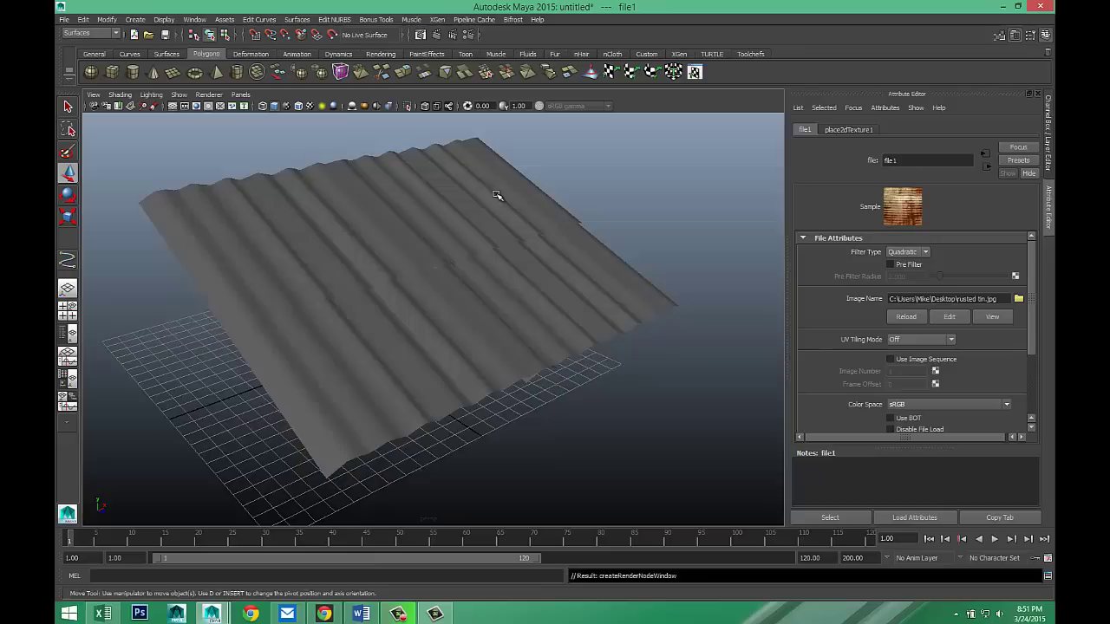
click(310, 106)
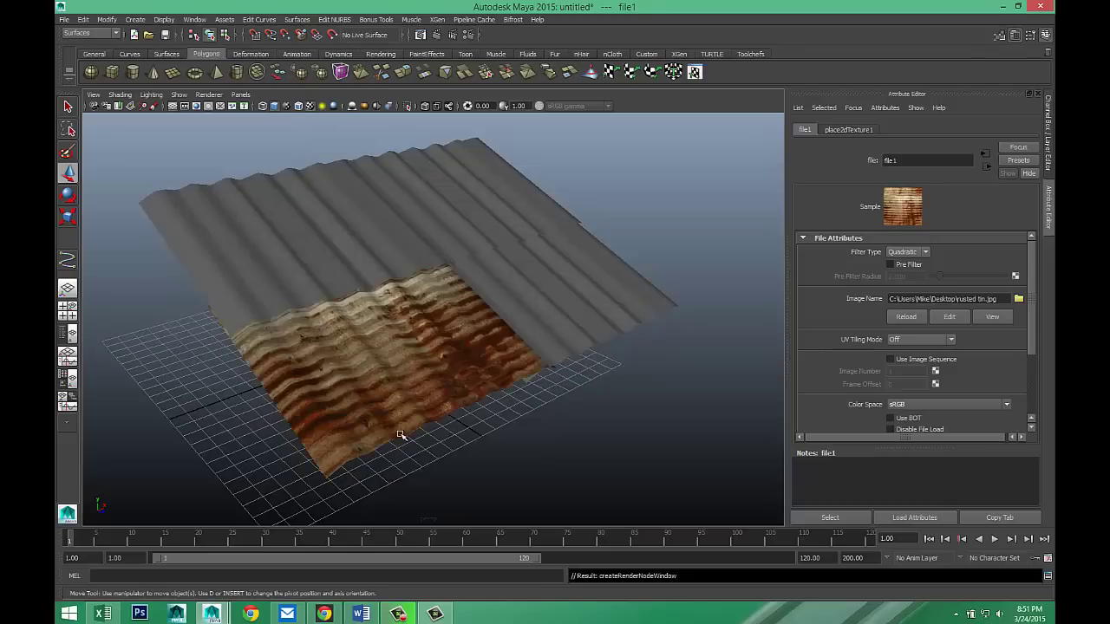
Switch to the Polygons menu set and apply Planar Mapping to the textured lower sheet.
click(384, 360)
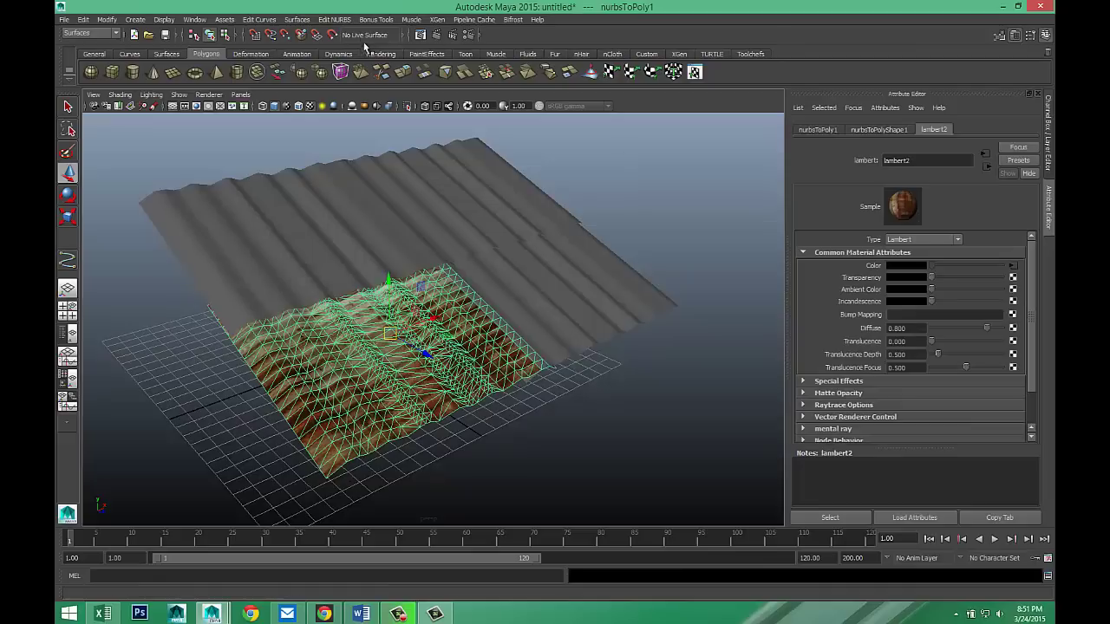
click(104, 33)
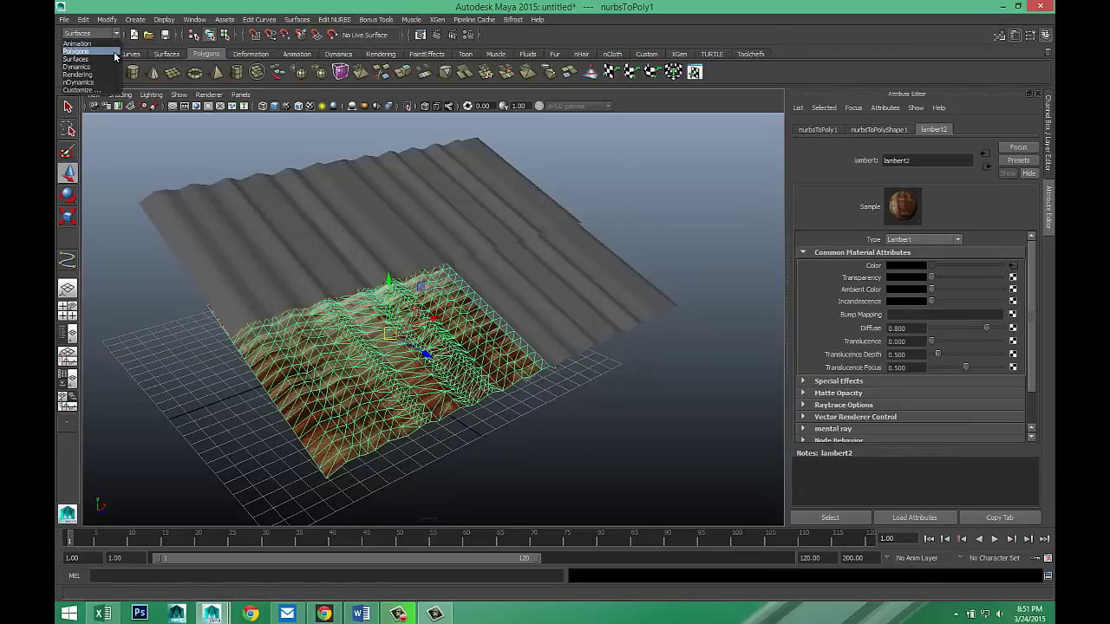
click(111, 52)
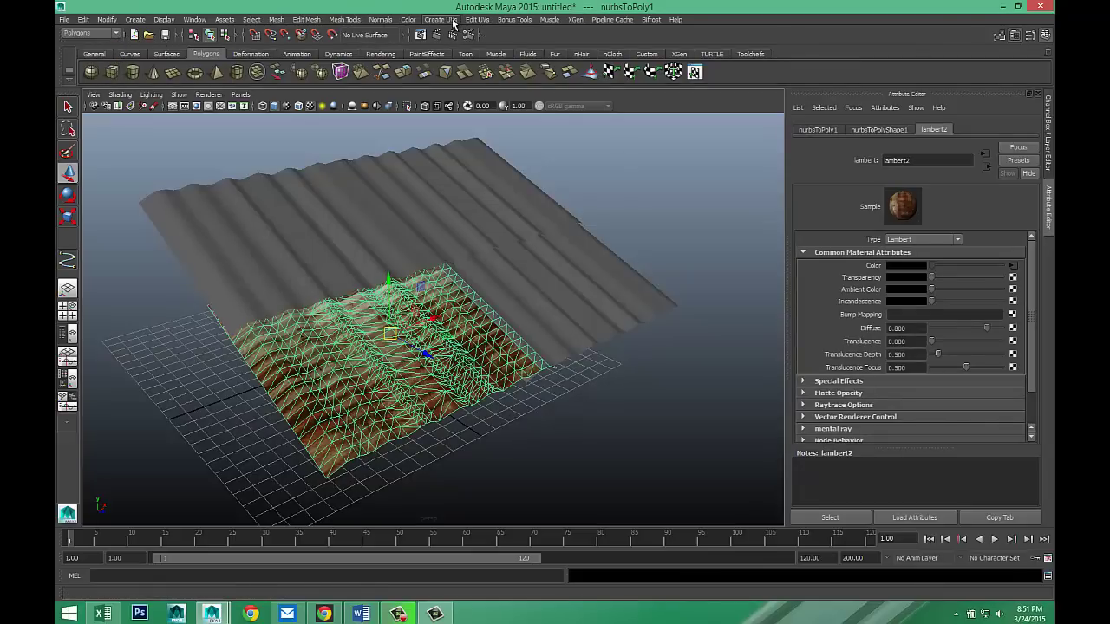
click(451, 21)
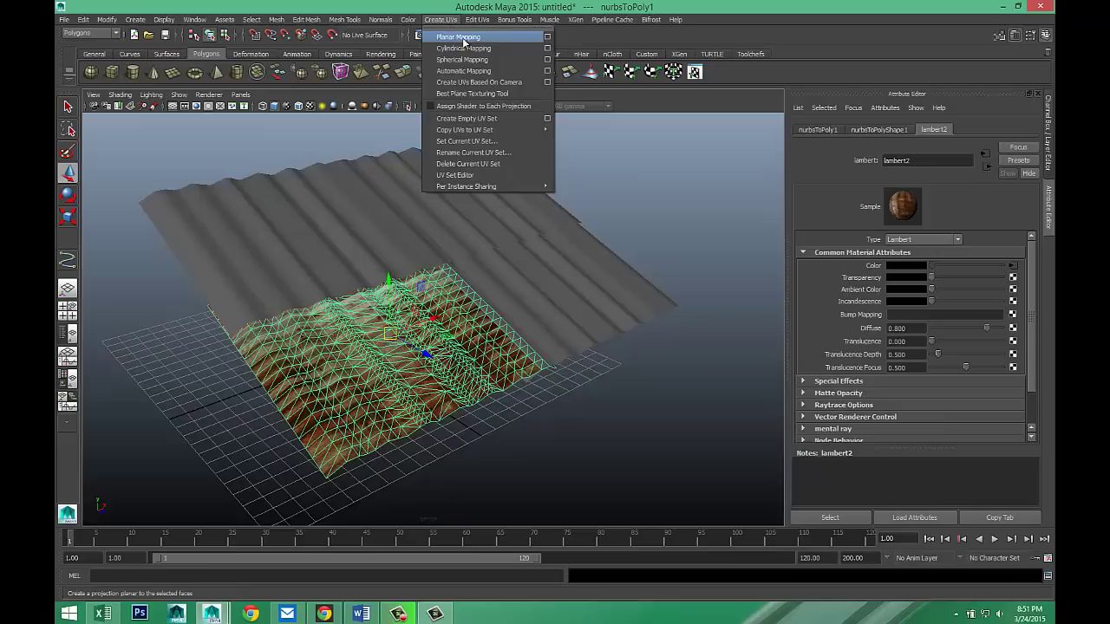
click(458, 38)
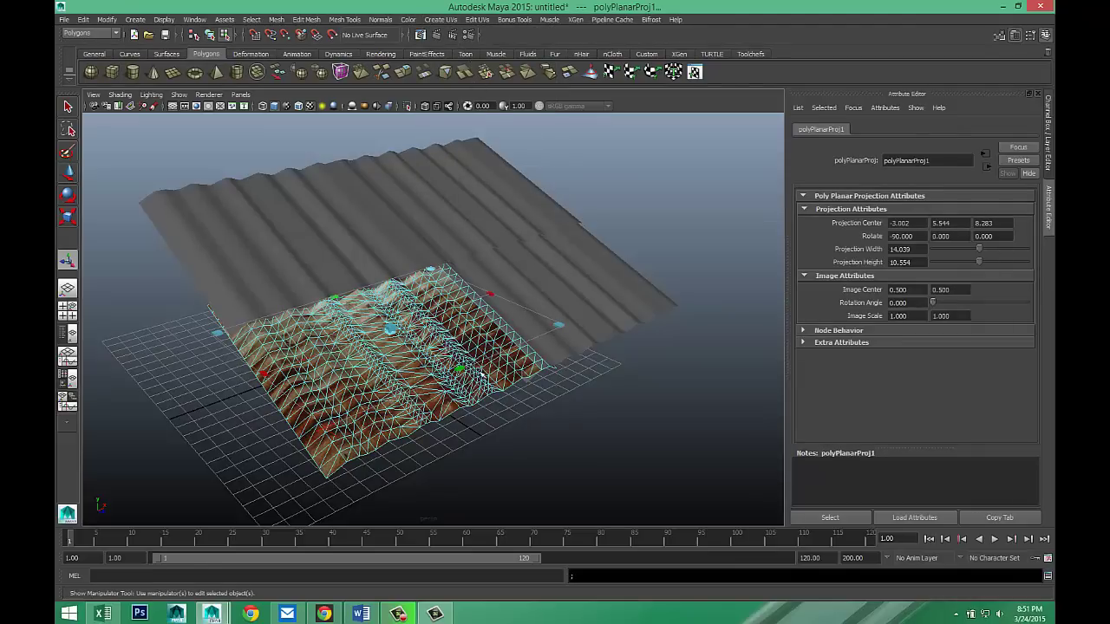
scroll(464, 392, up, 5)
scroll(464, 392, down, 3)
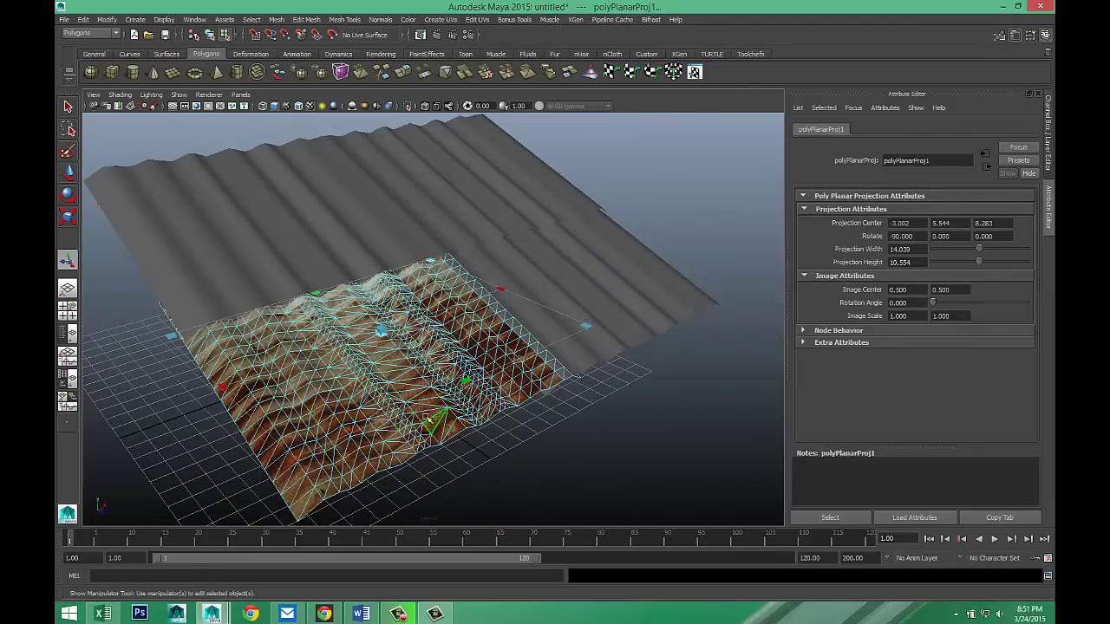
Open the UV Texture Editor and marquee-select all of the panel's UVs.
click(477, 19)
click(520, 260)
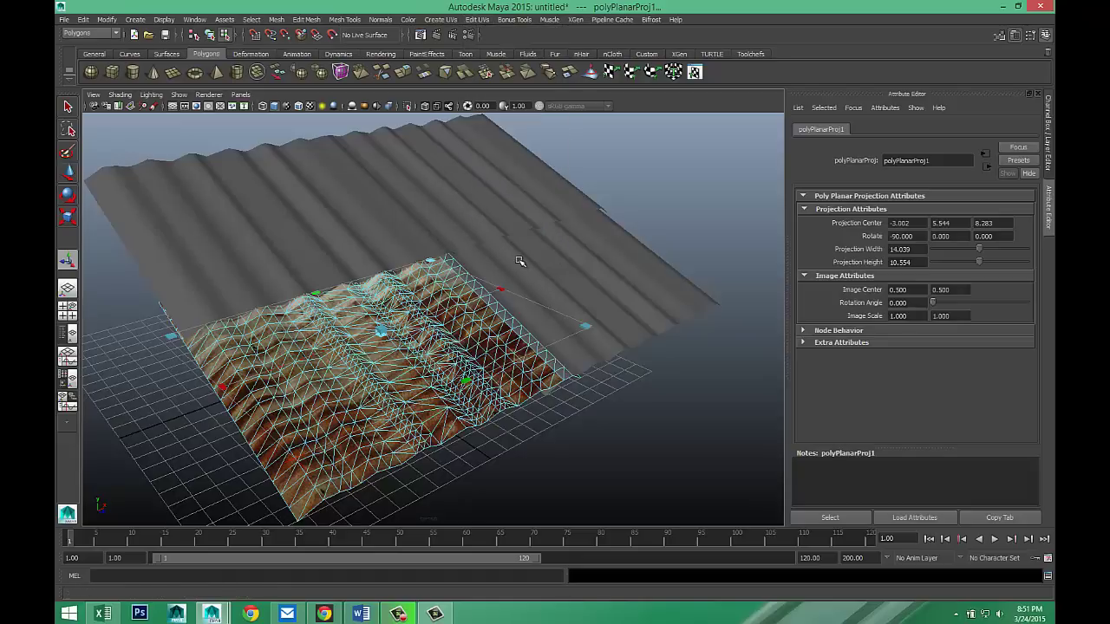
right_drag(778, 243, 815, 240)
drag(679, 150, 959, 431)
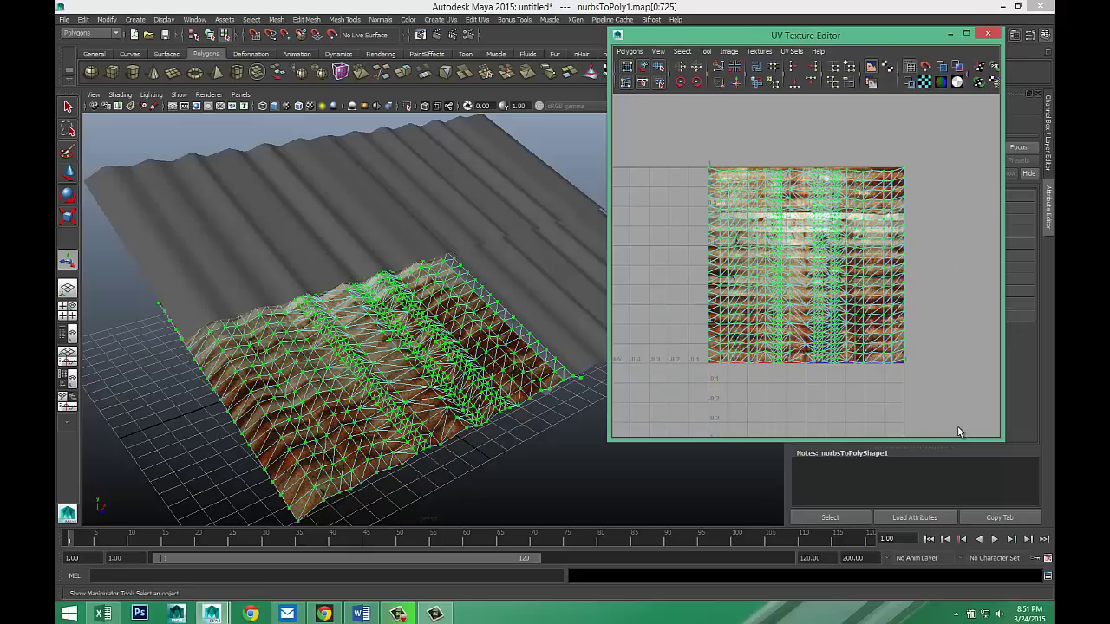
Rotate the panel's UVs 45° twice for 90°, deselect, and orbit to inspect the rust.
click(681, 82)
click(681, 83)
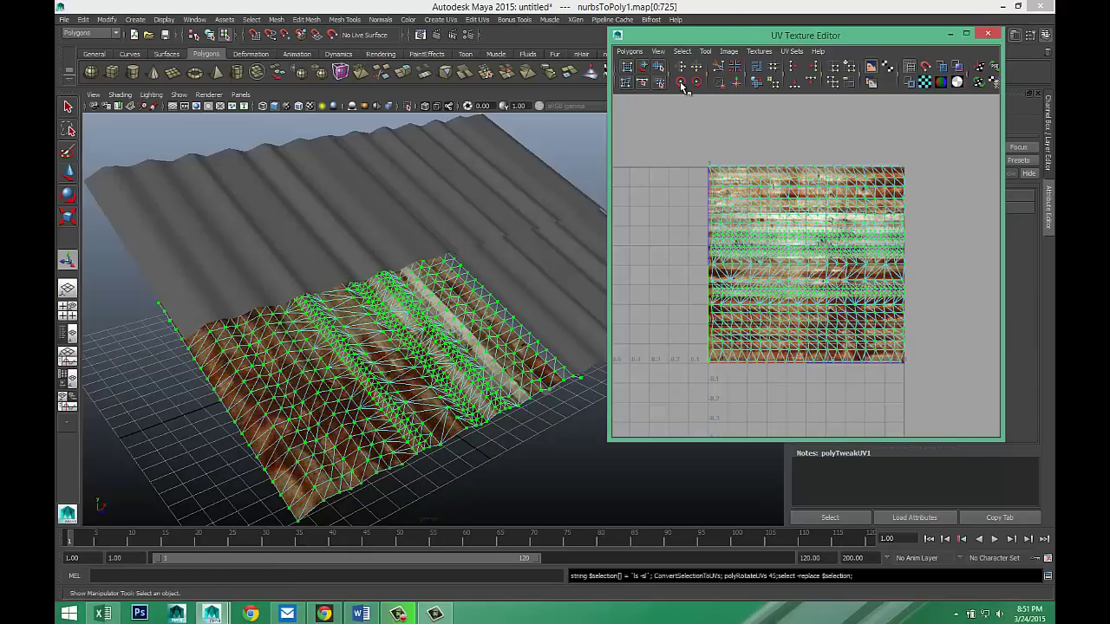
click(516, 456)
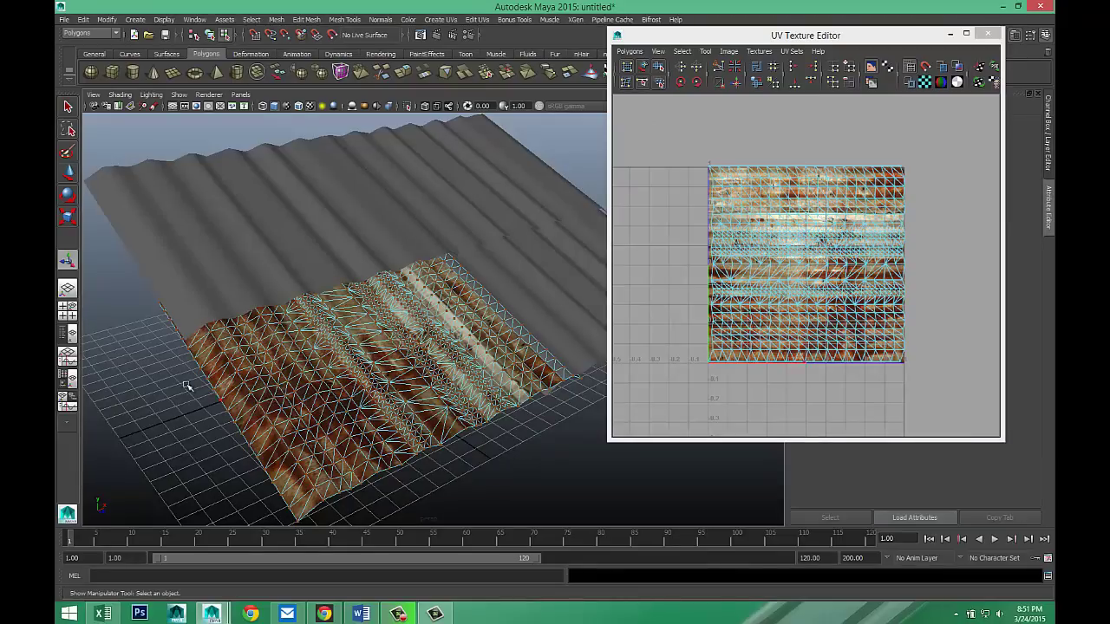
click(215, 277)
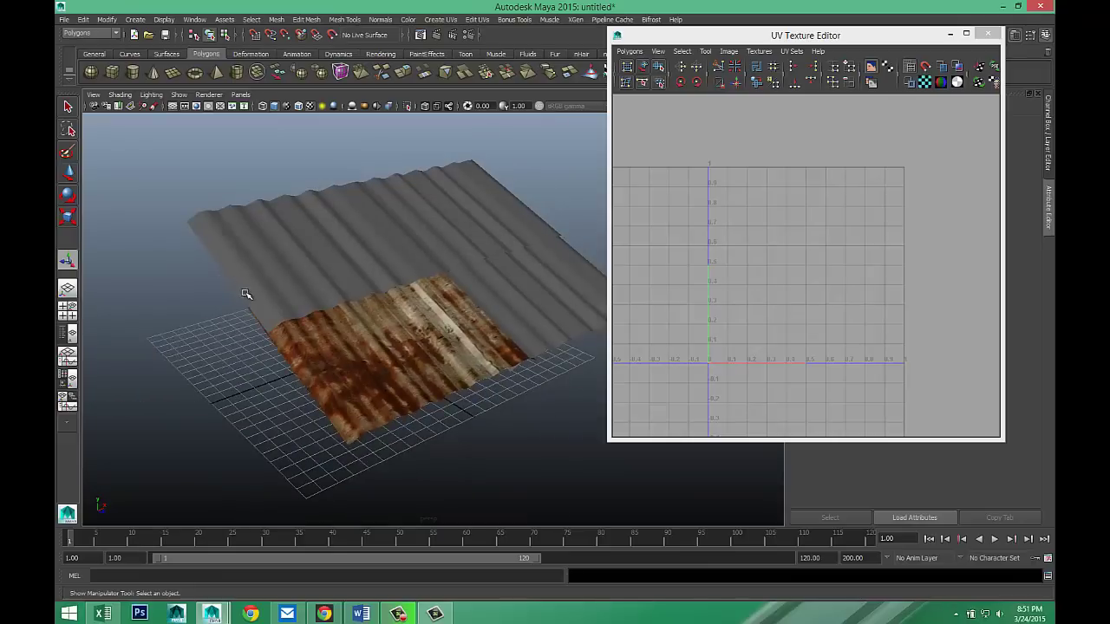
alt+drag(401, 352, 385, 409)
alt+drag(427, 352, 343, 386)
scroll(419, 413, down, 3)
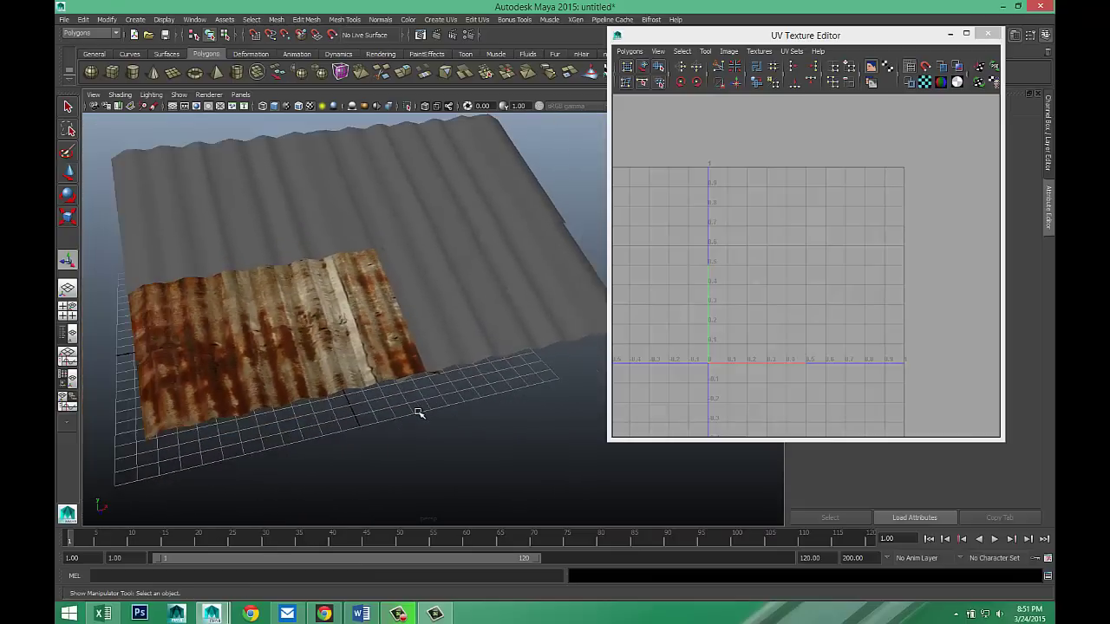
Assign lambert2 to the right grey panel and rotate its UVs -90° (two -45° turns).
click(471, 307)
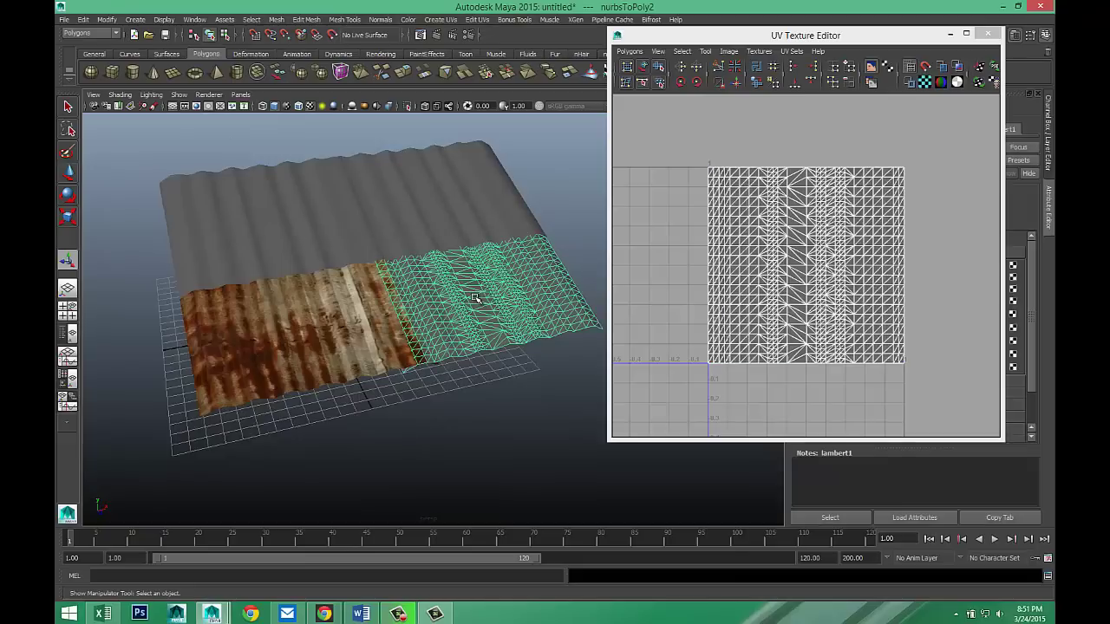
right_click(475, 299)
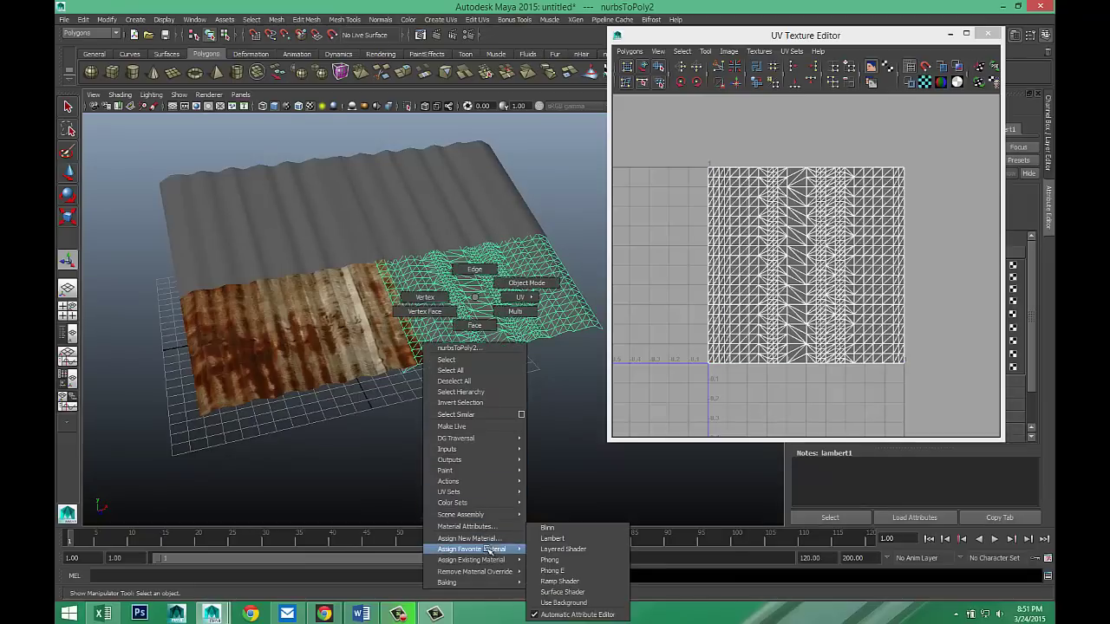
mouse_move(491, 560)
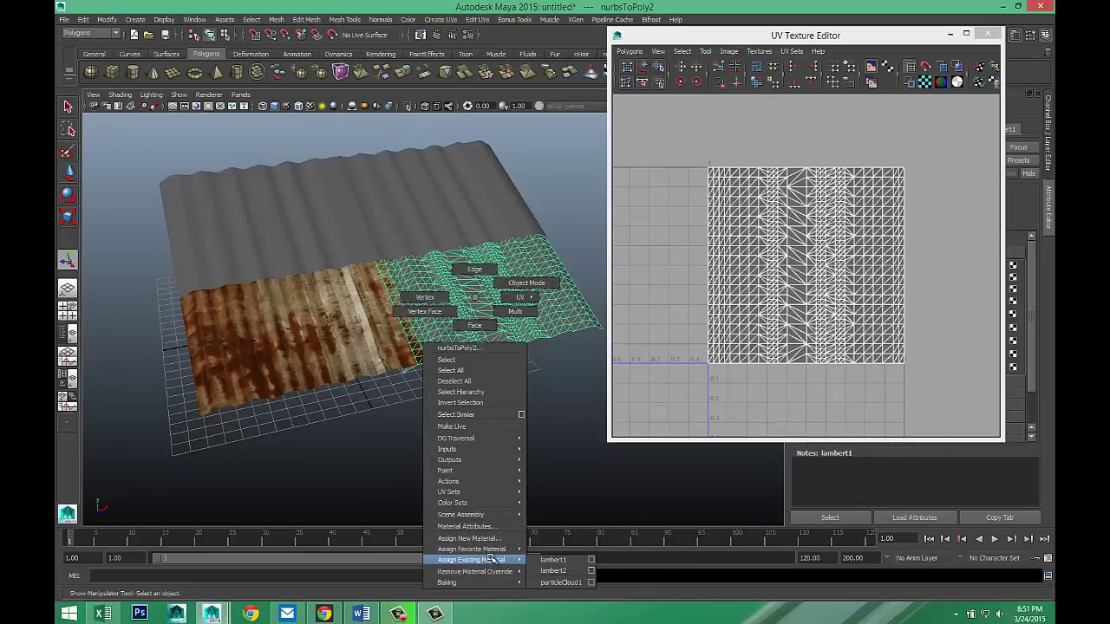
click(566, 570)
scroll(734, 302, up, 4)
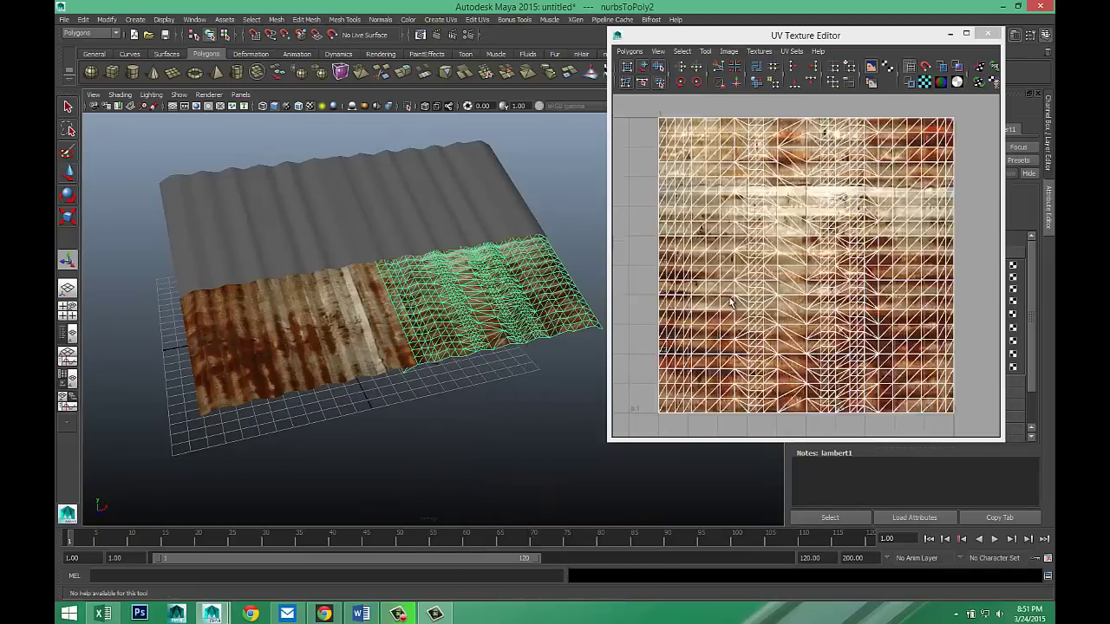
click(697, 84)
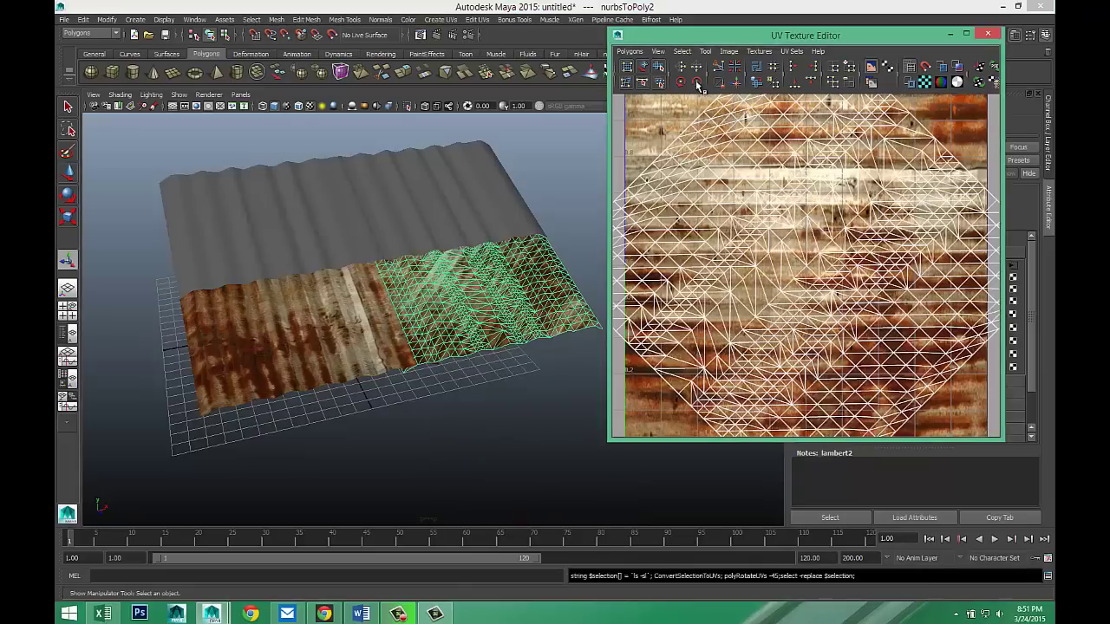
click(697, 84)
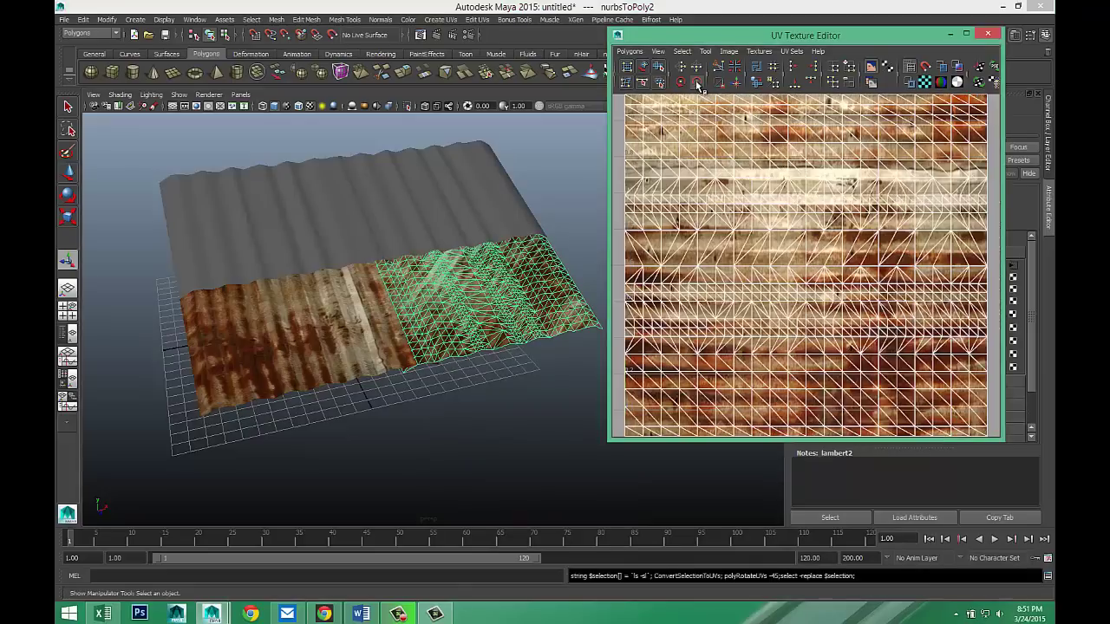
click(457, 440)
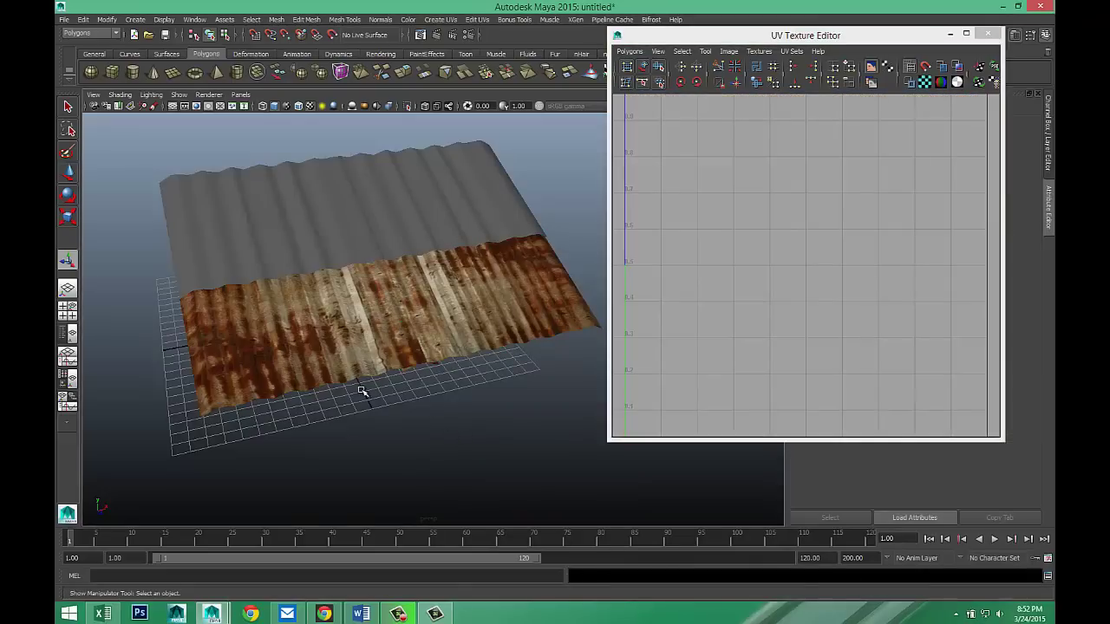
Give the back-left panel lambert2 and rotate its UVs 90° so streaks follow the ridges.
alt+drag(369, 411, 305, 299)
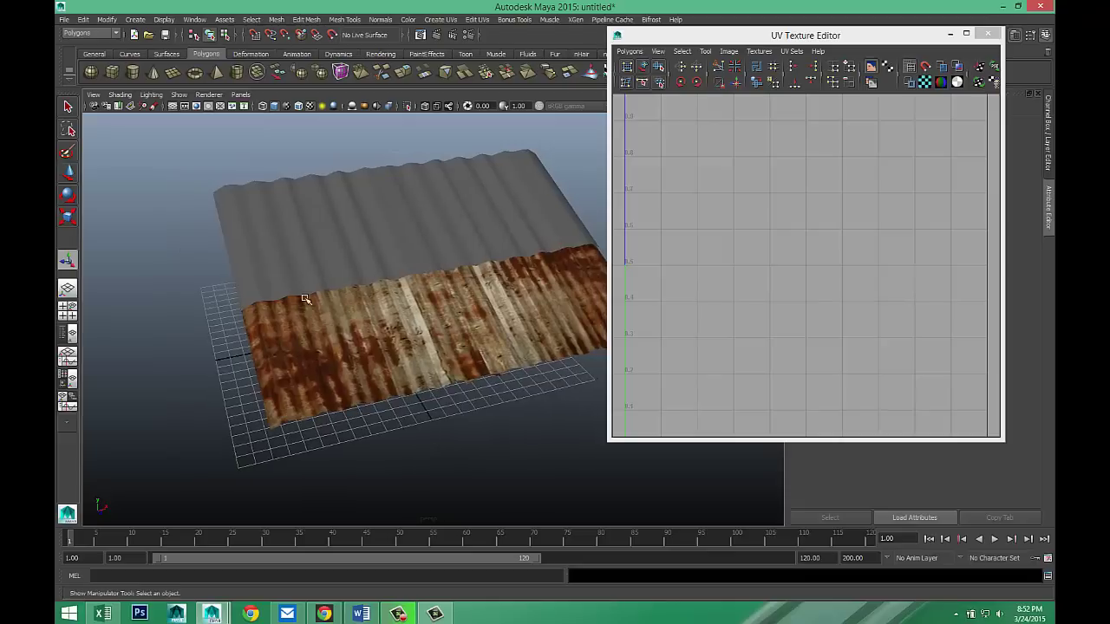
click(304, 249)
right_drag(311, 234, 394, 508)
click(438, 463)
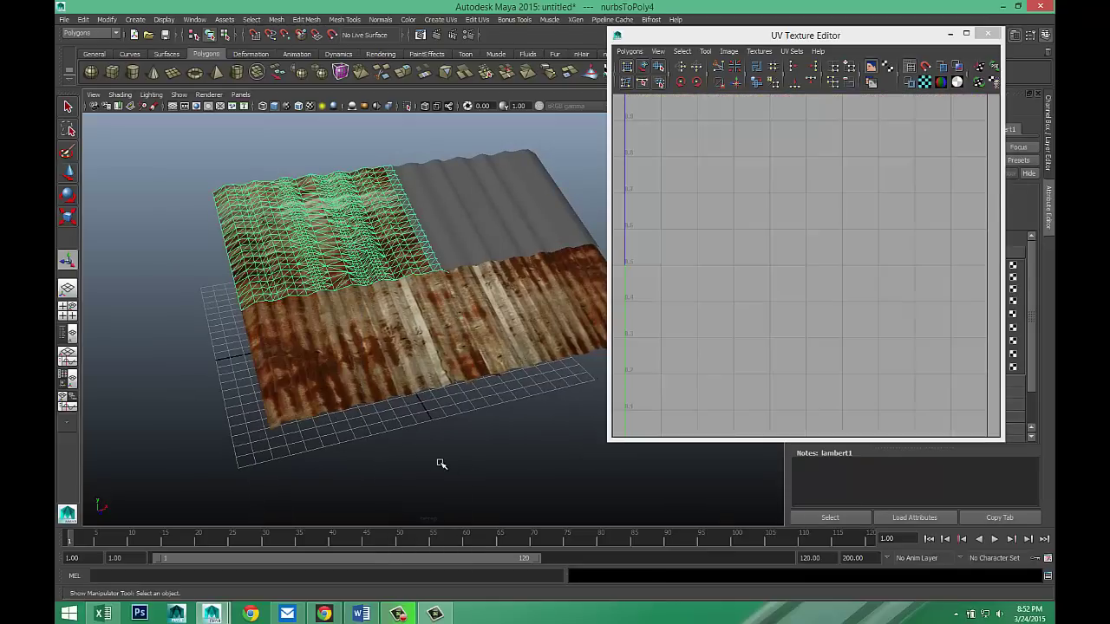
click(327, 251)
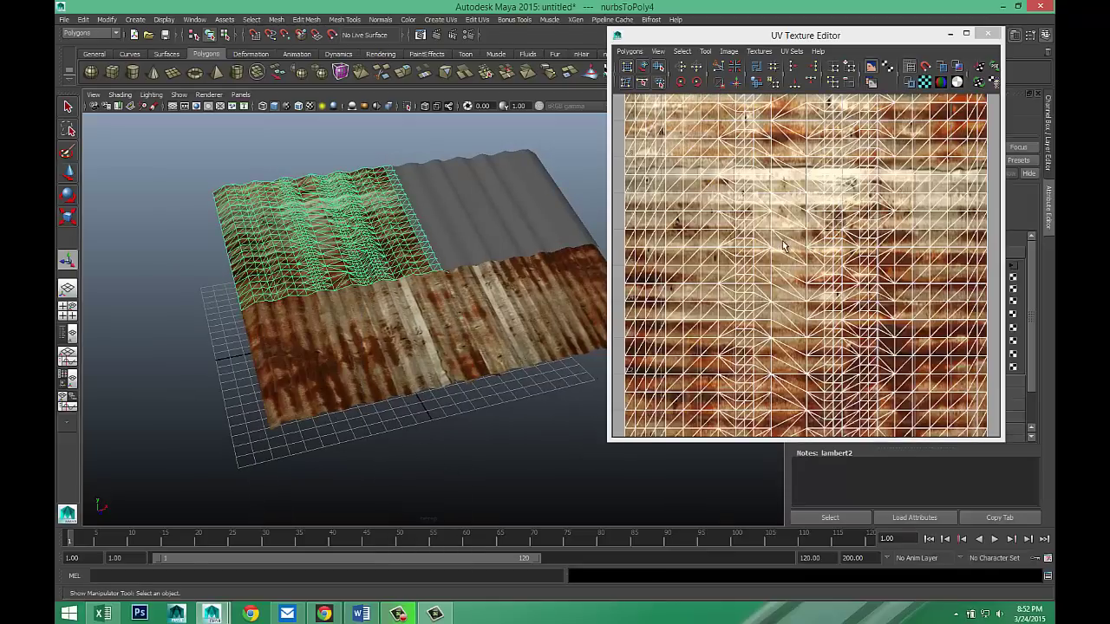
key(f)
click(696, 83)
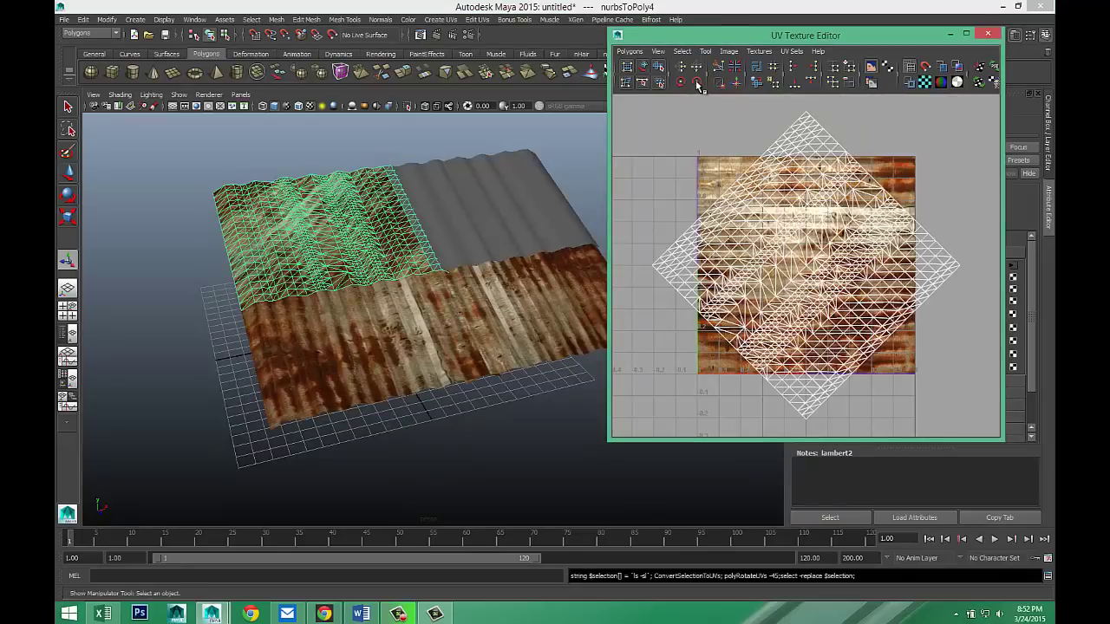
click(696, 84)
click(222, 144)
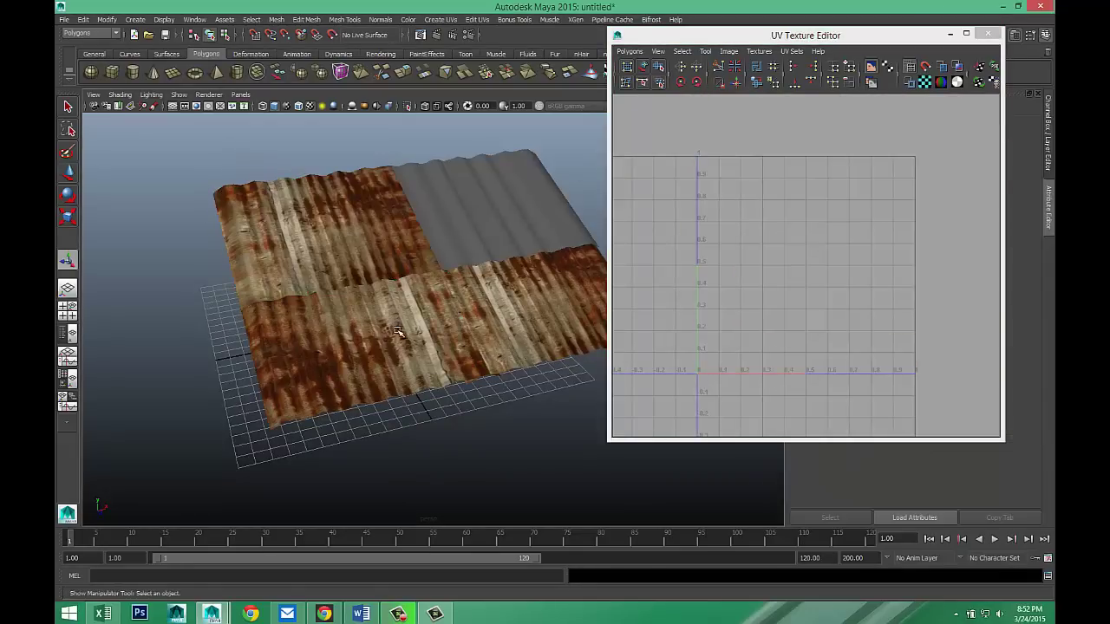
Assign lambert2 to the last back-right panel and rotate its UVs 90°.
click(515, 203)
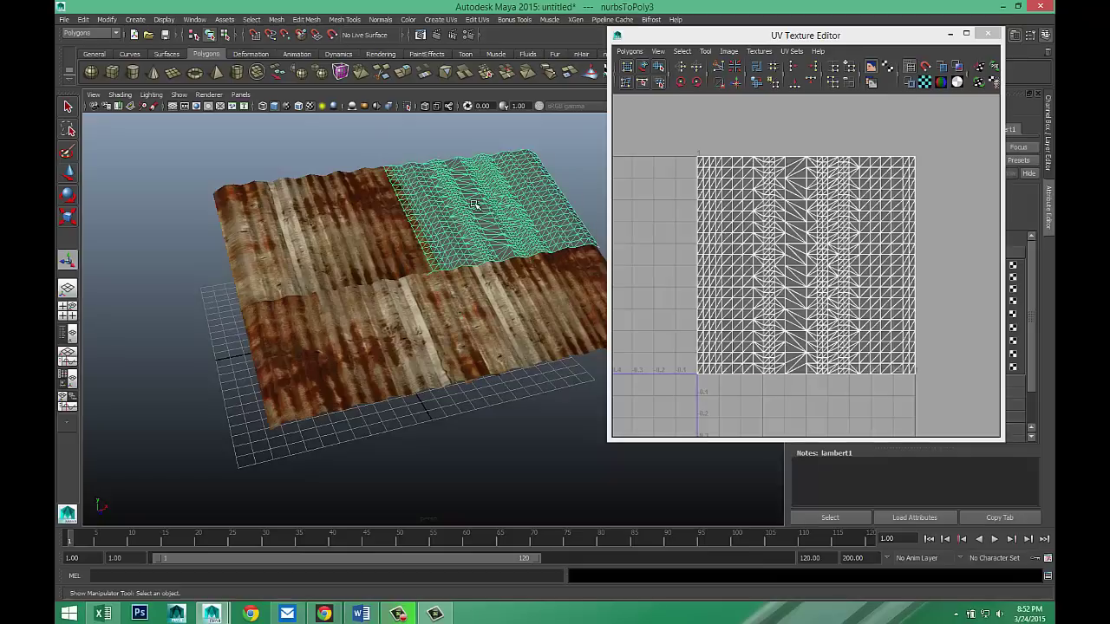
right_click(472, 198)
mouse_move(491, 461)
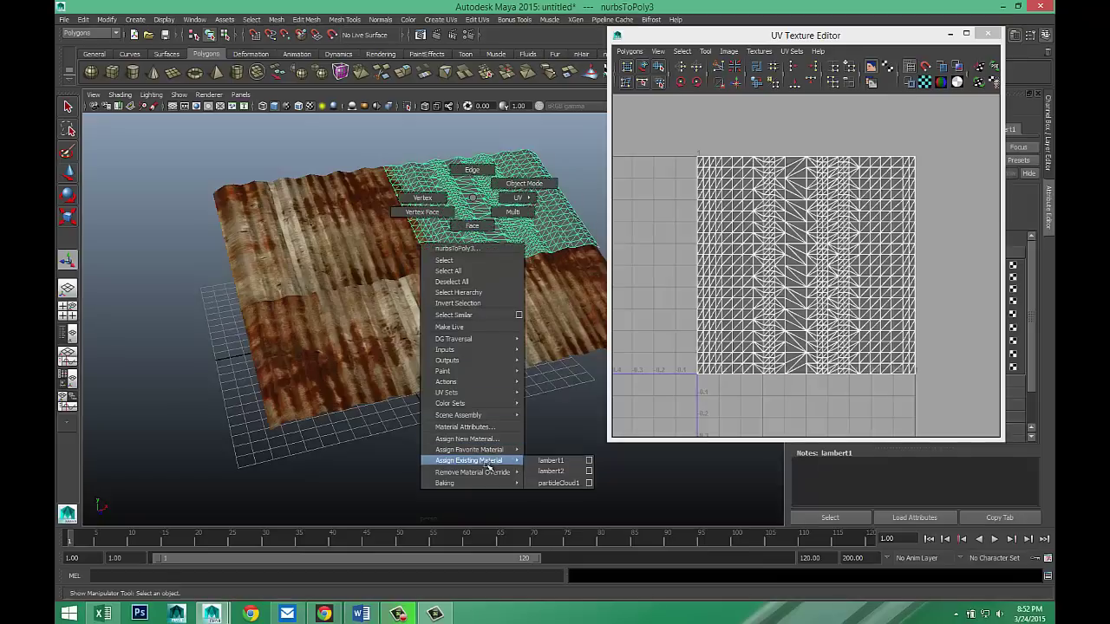
click(552, 471)
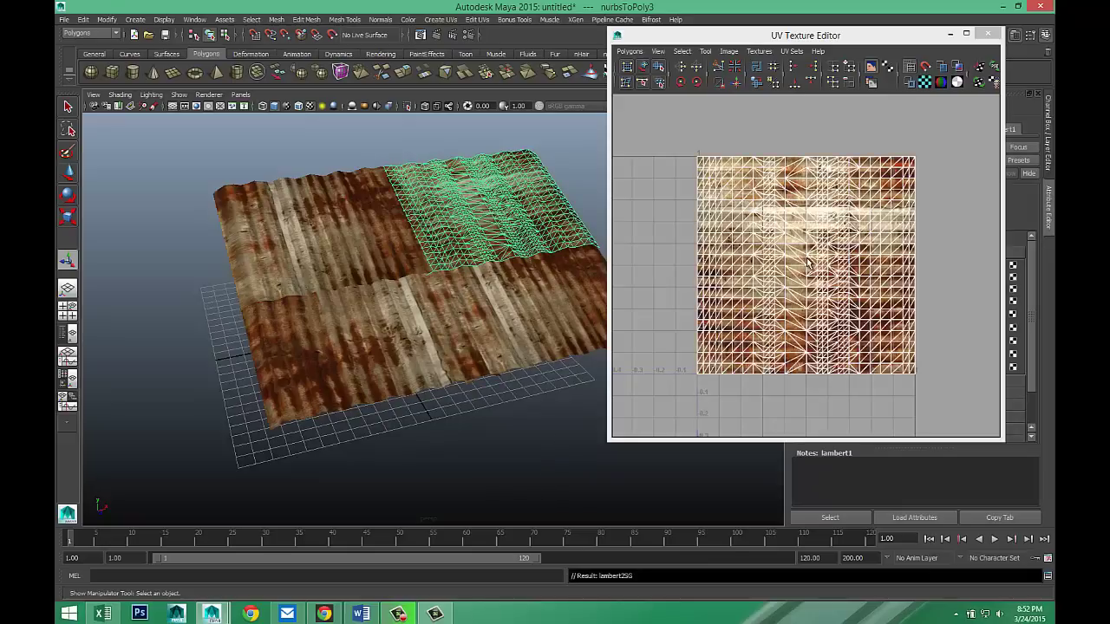
click(680, 83)
click(680, 83)
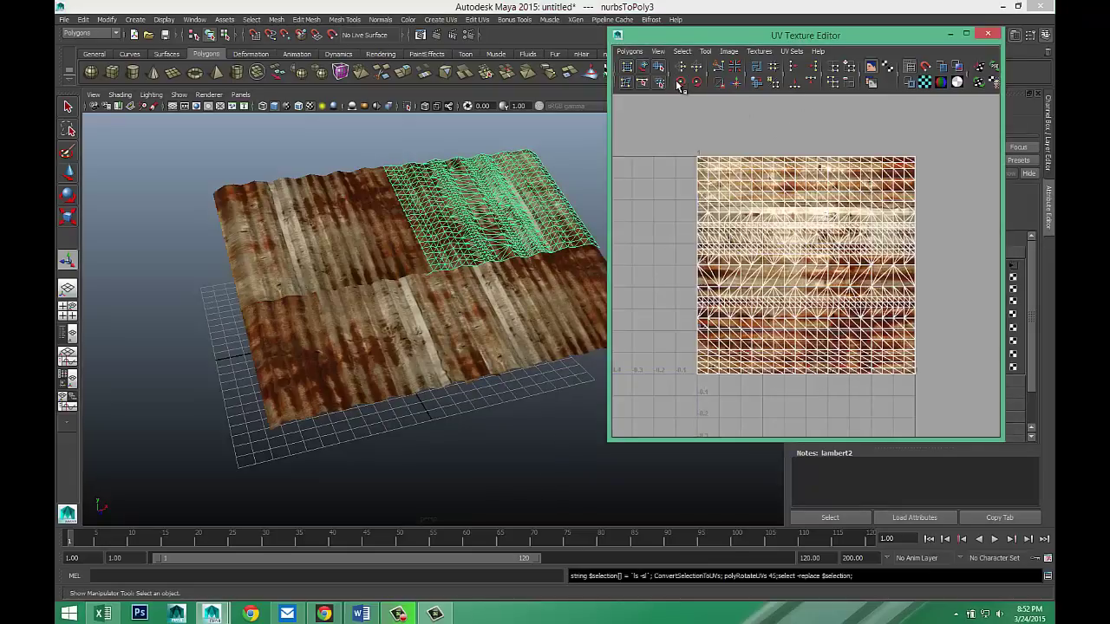
click(257, 163)
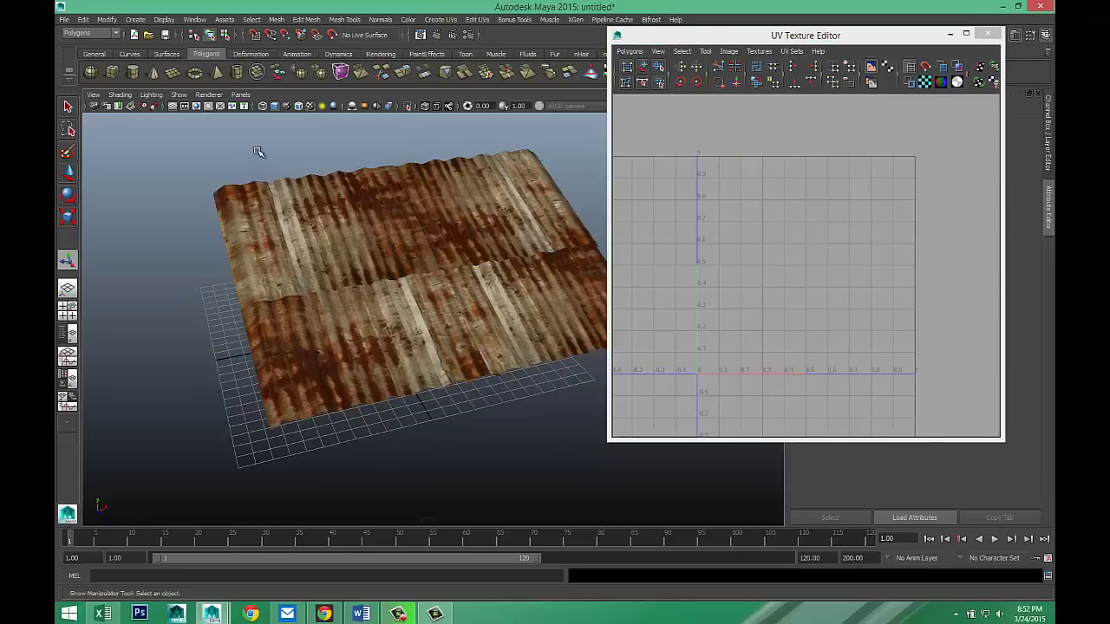
alt+drag(292, 342, 362, 325)
scroll(362, 326, down, 3)
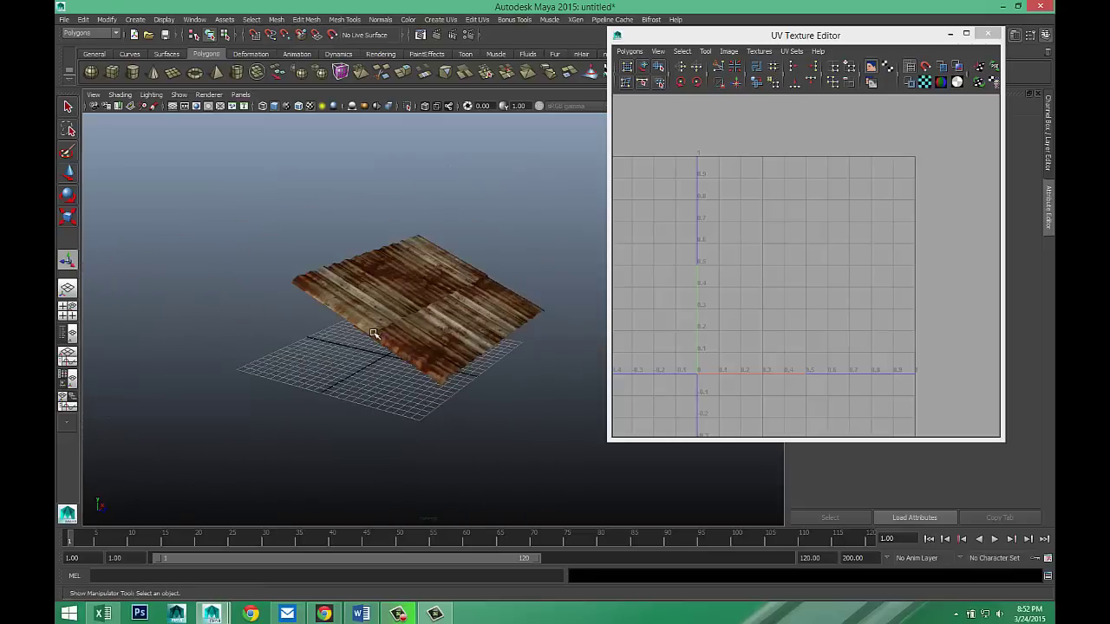
alt+middle_drag(362, 325, 442, 334)
Close the UV Texture Editor and marquee-select all four roof panels.
click(949, 35)
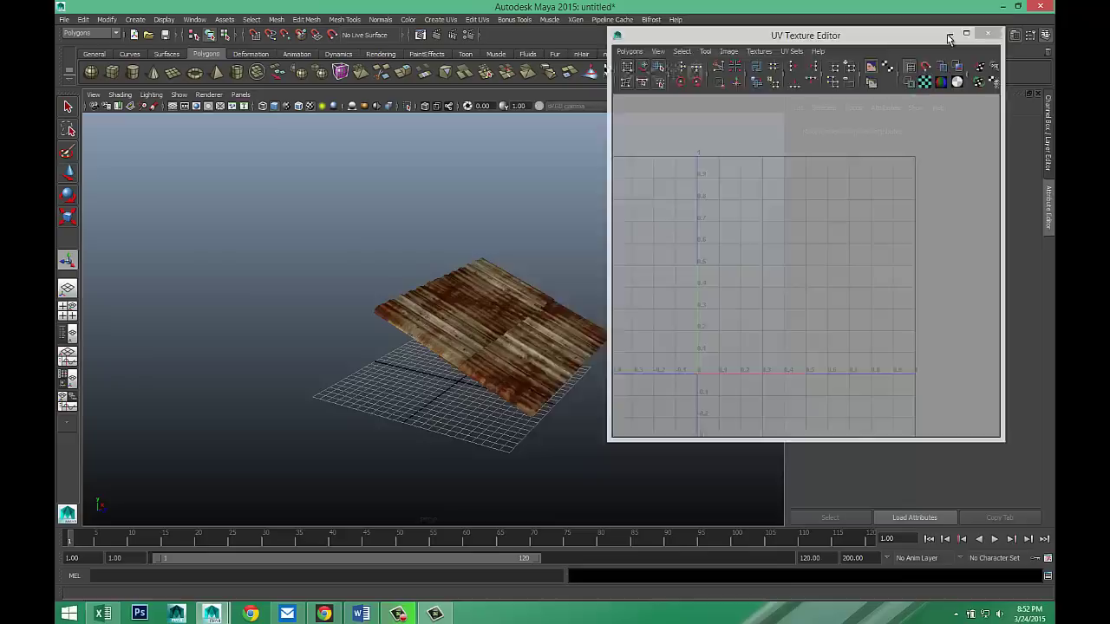
alt+drag(659, 289, 559, 296)
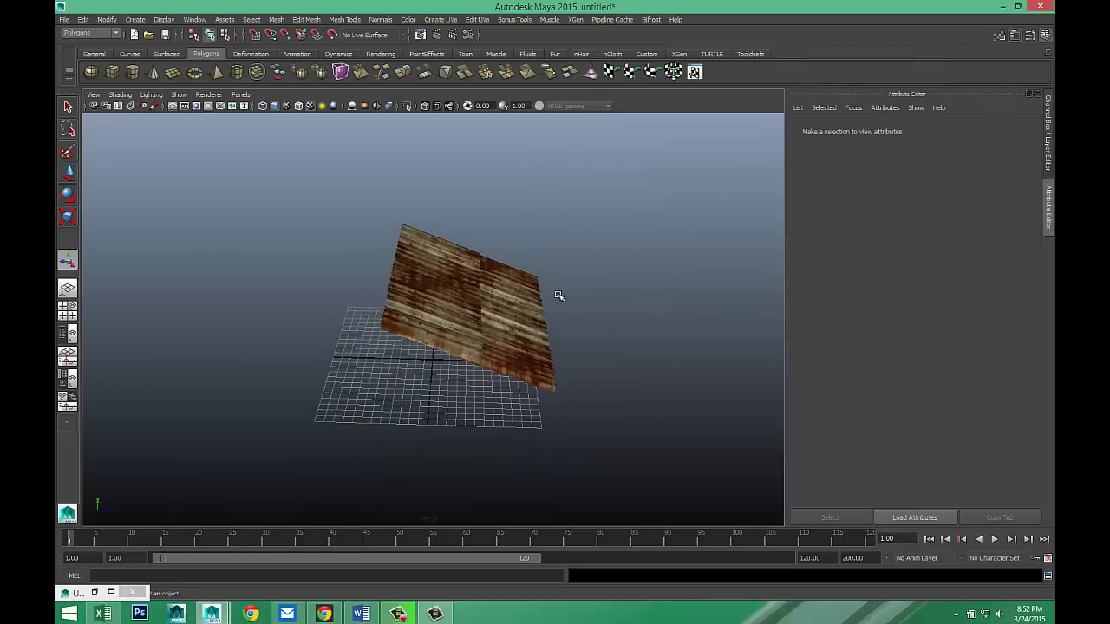
drag(355, 185, 621, 428)
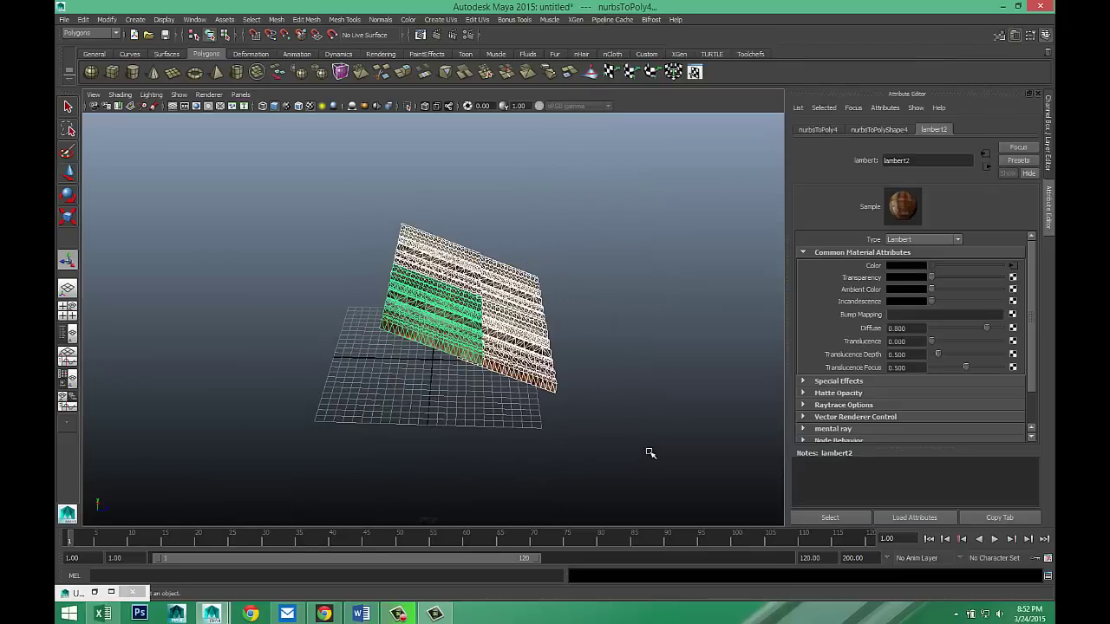
key(g)
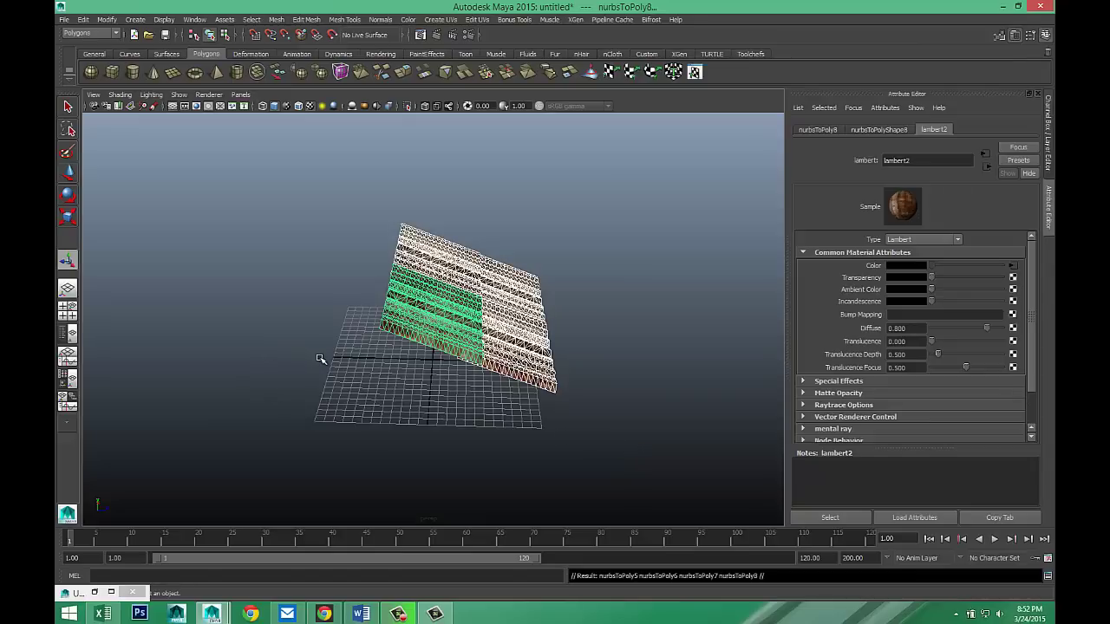
key(e)
alt+drag(537, 409, 535, 454)
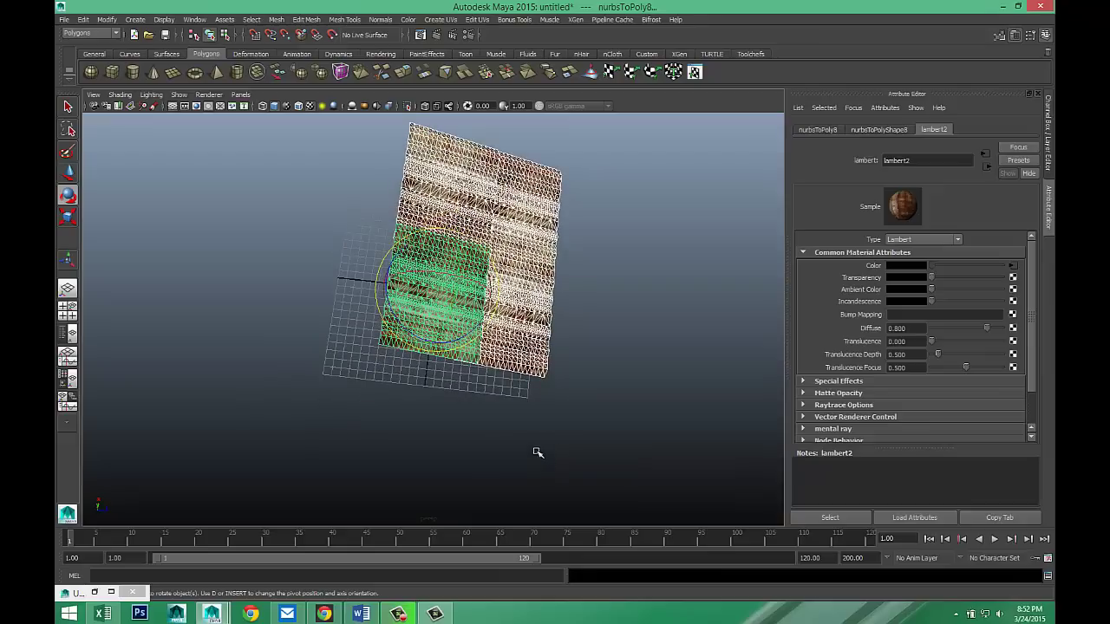
alt+drag(520, 412, 425, 419)
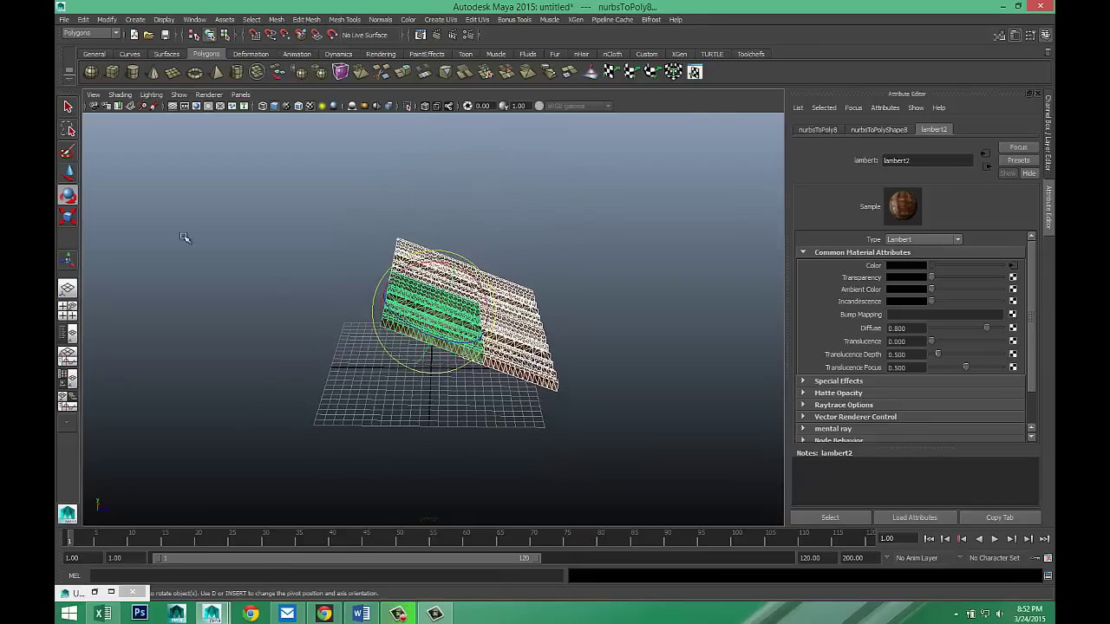
Set the Move tool axes to Object orientation, and undo an accidental rotation of the panels.
double_click(68, 174)
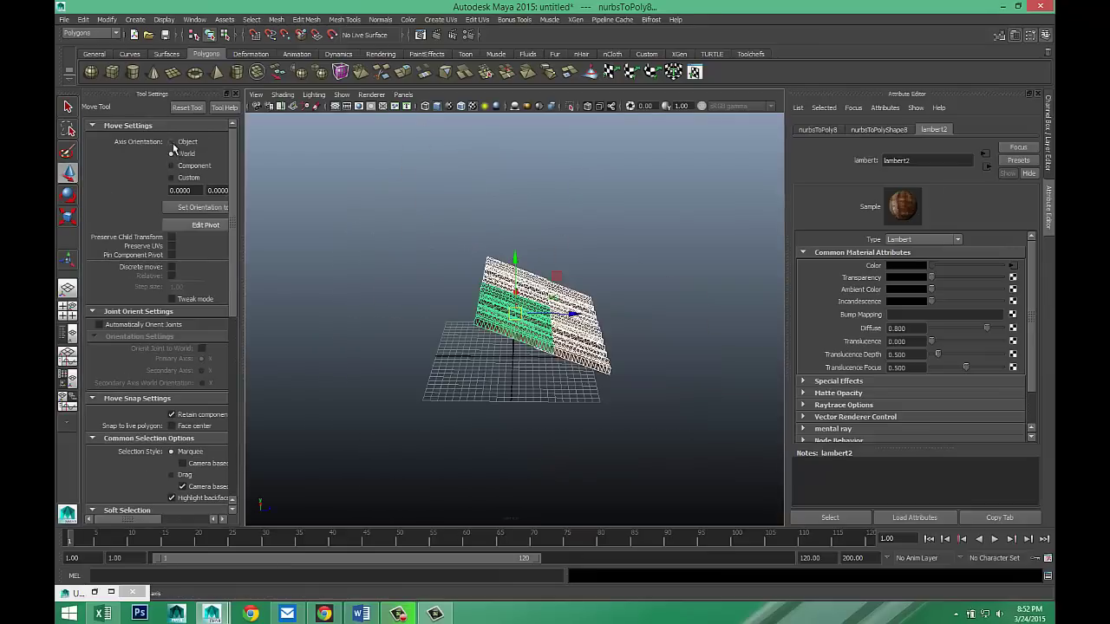
click(171, 141)
alt+drag(461, 419, 419, 430)
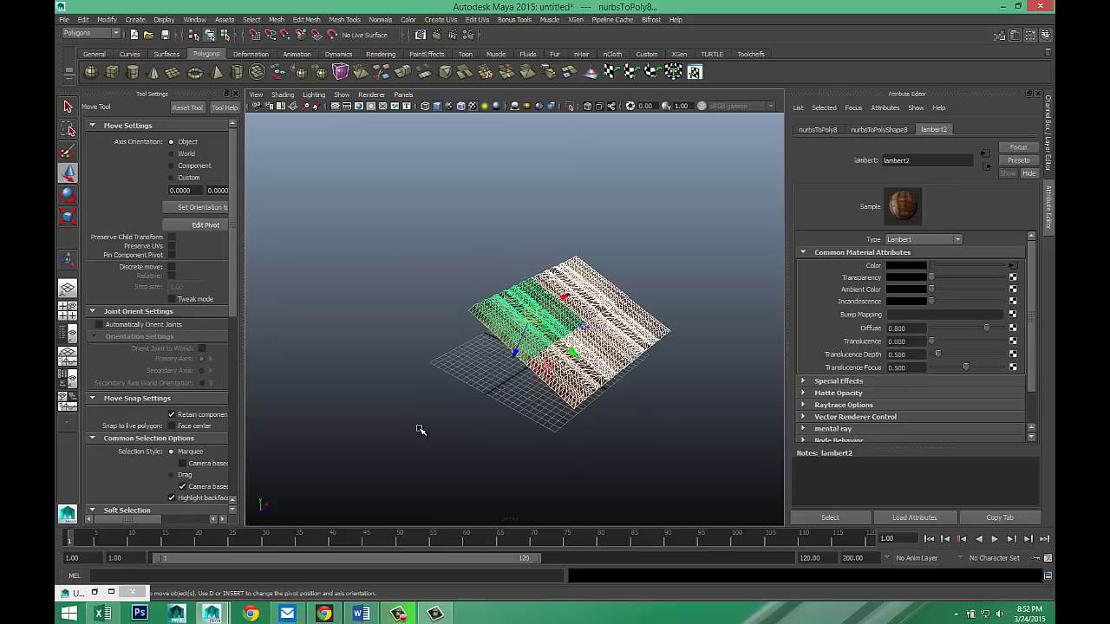
key(e)
scroll(491, 432, up, 3)
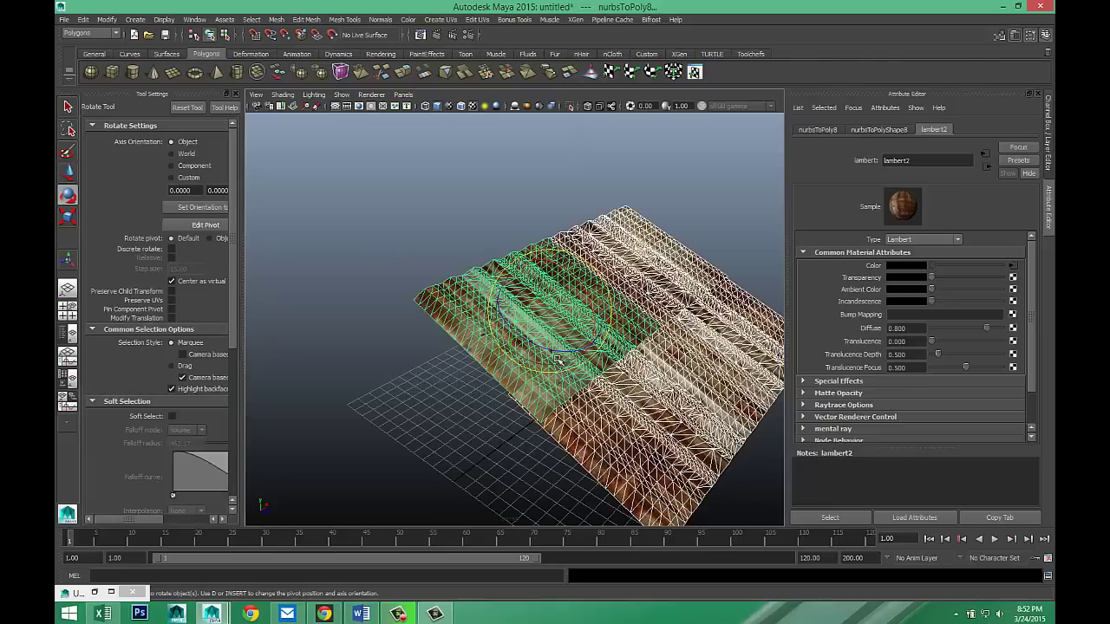
drag(558, 358, 495, 359)
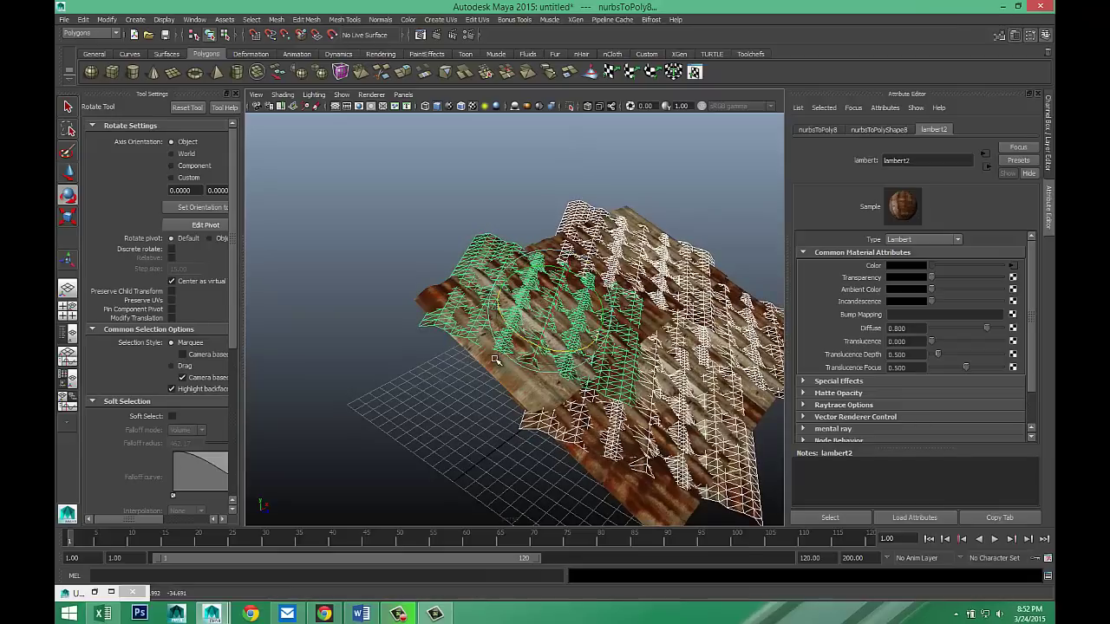
key(ctrl+z)
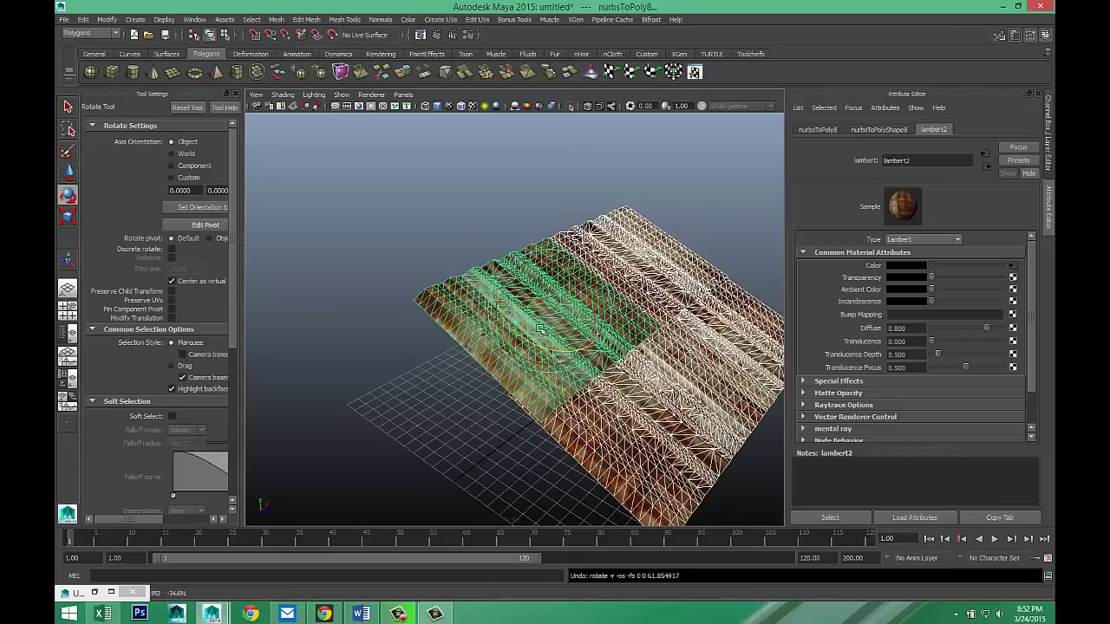
Combine the panels with Mesh > Combine and set the mesh's Rotate Y to -180.
click(276, 20)
click(292, 50)
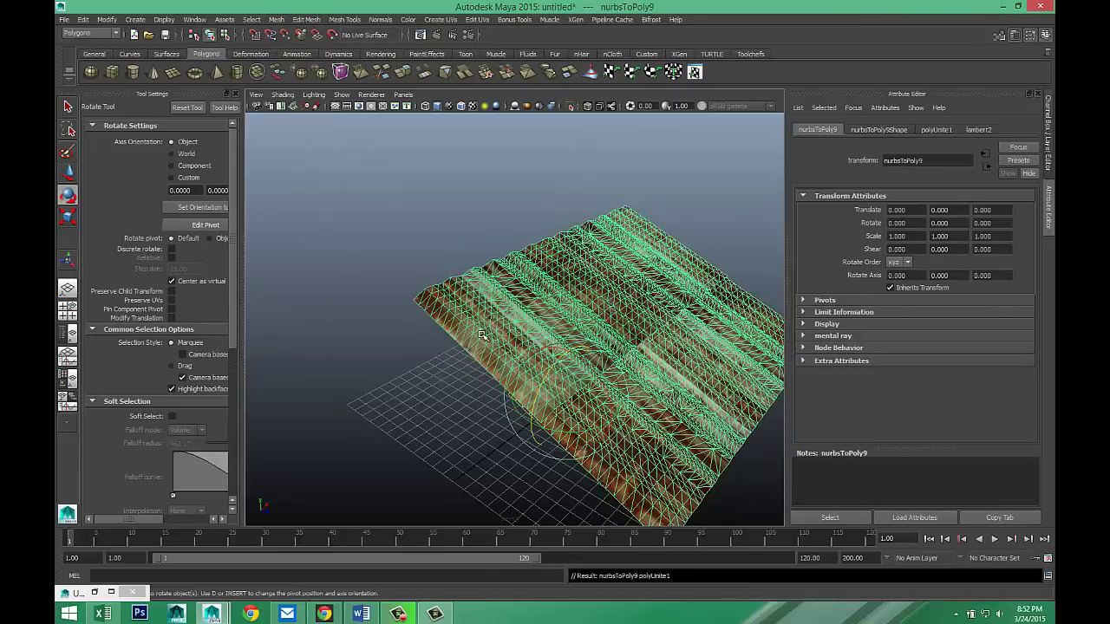
drag(581, 434, 496, 419)
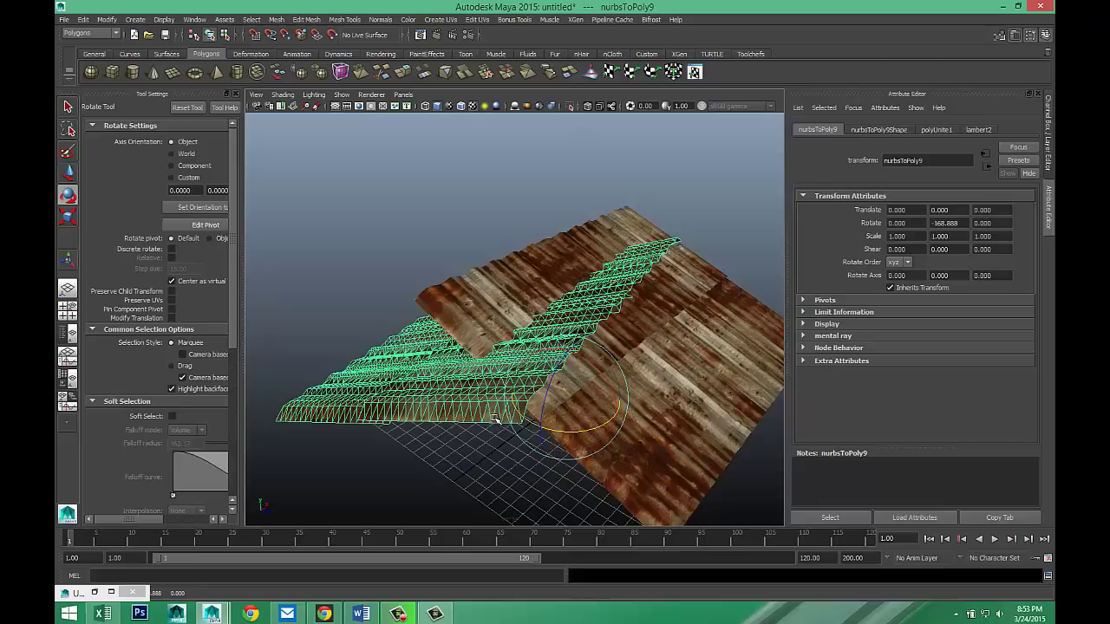
click(960, 223)
key(BackSpace)
text(-180)
key(Return)
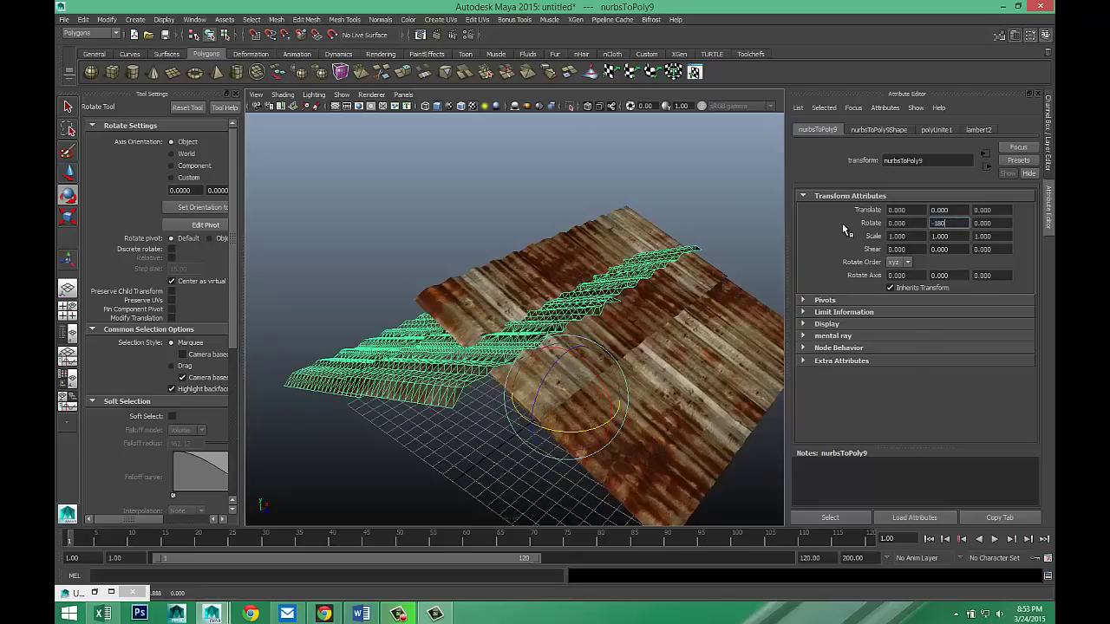
In the maximized side view, move the flipped half along Z to meet the other slope's peak.
click(69, 312)
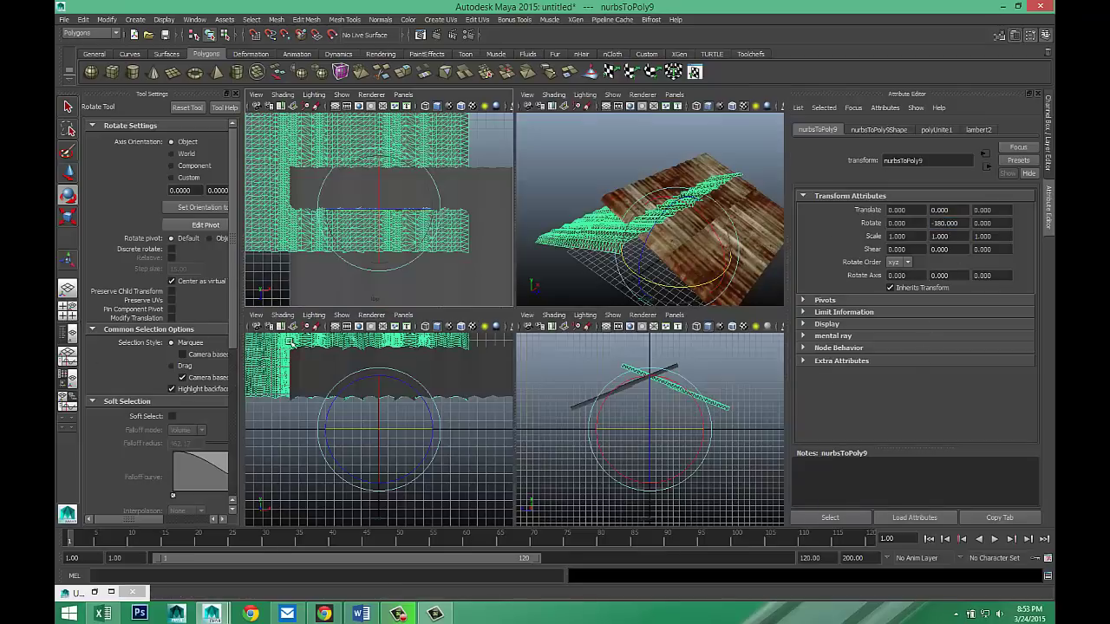
key(space)
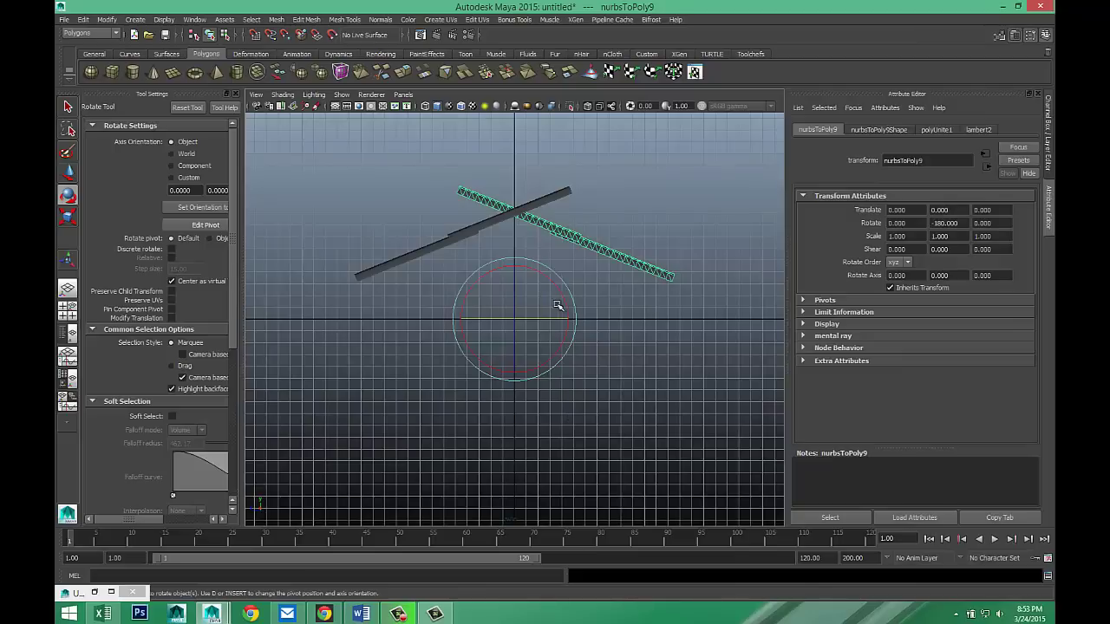
key(w)
drag(570, 318, 683, 355)
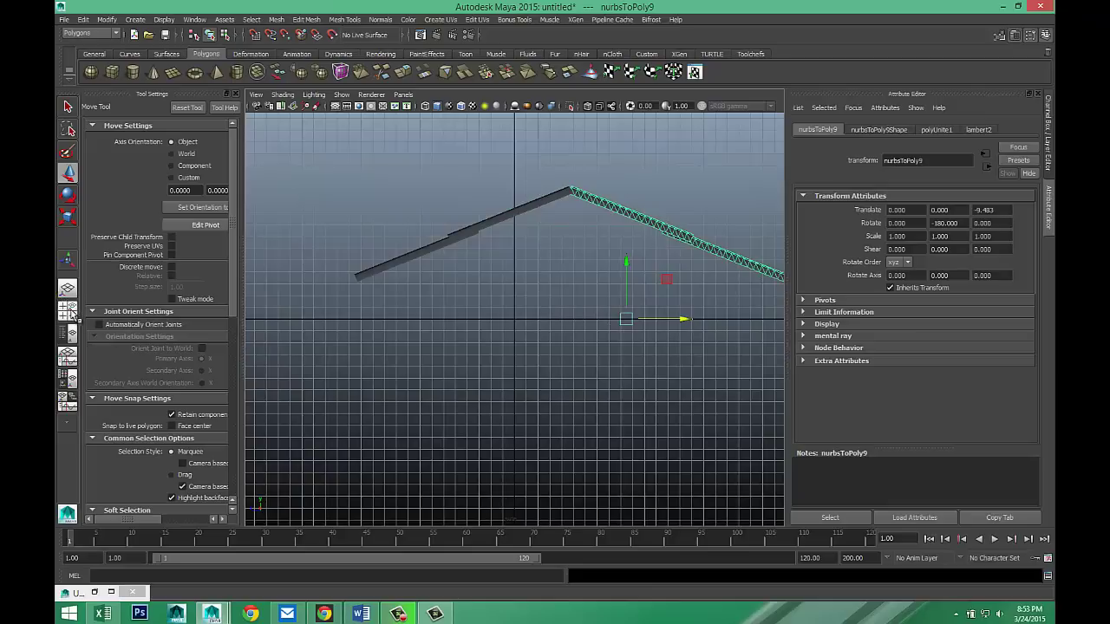
Check the roof in perspective, then shift the flipped half along X in the top view.
click(67, 308)
key(space)
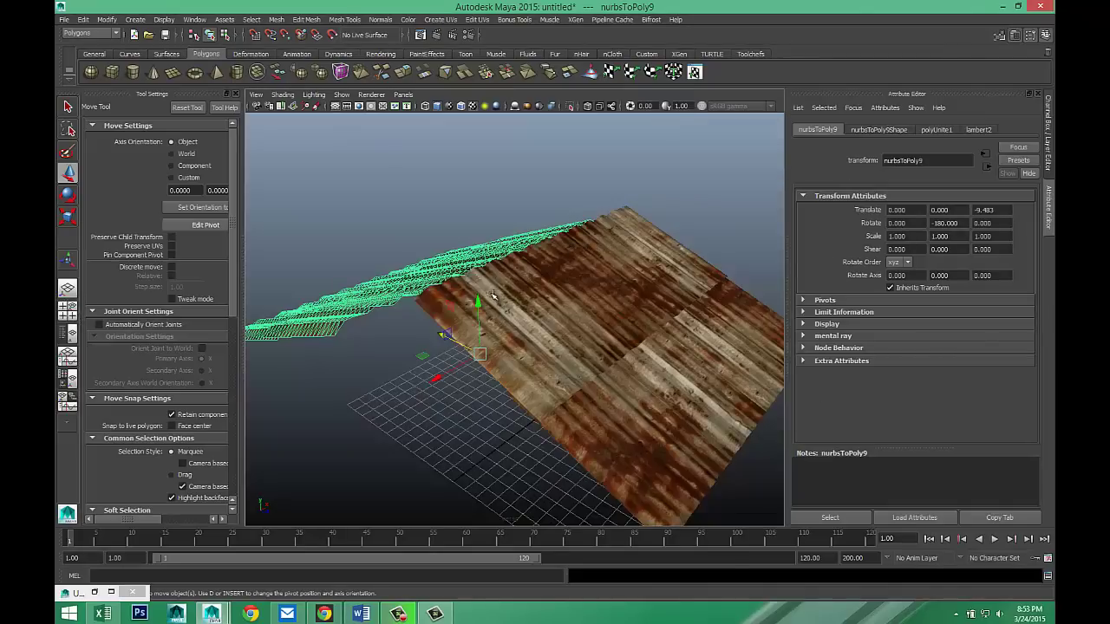
alt+drag(492, 295, 482, 373)
click(67, 308)
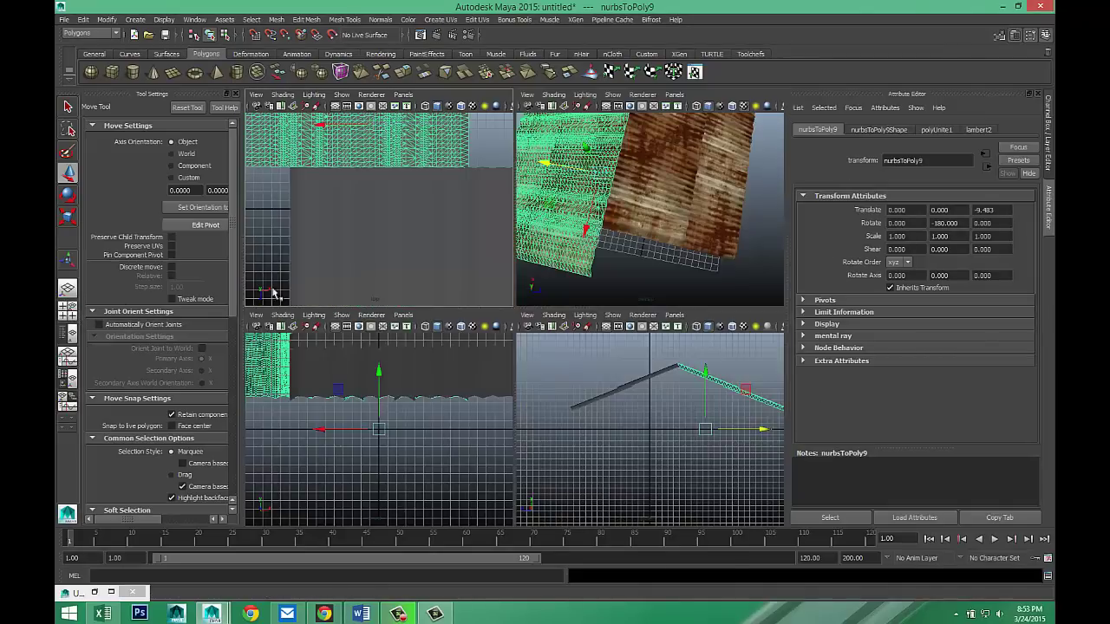
key(space)
scroll(408, 286, down, 3)
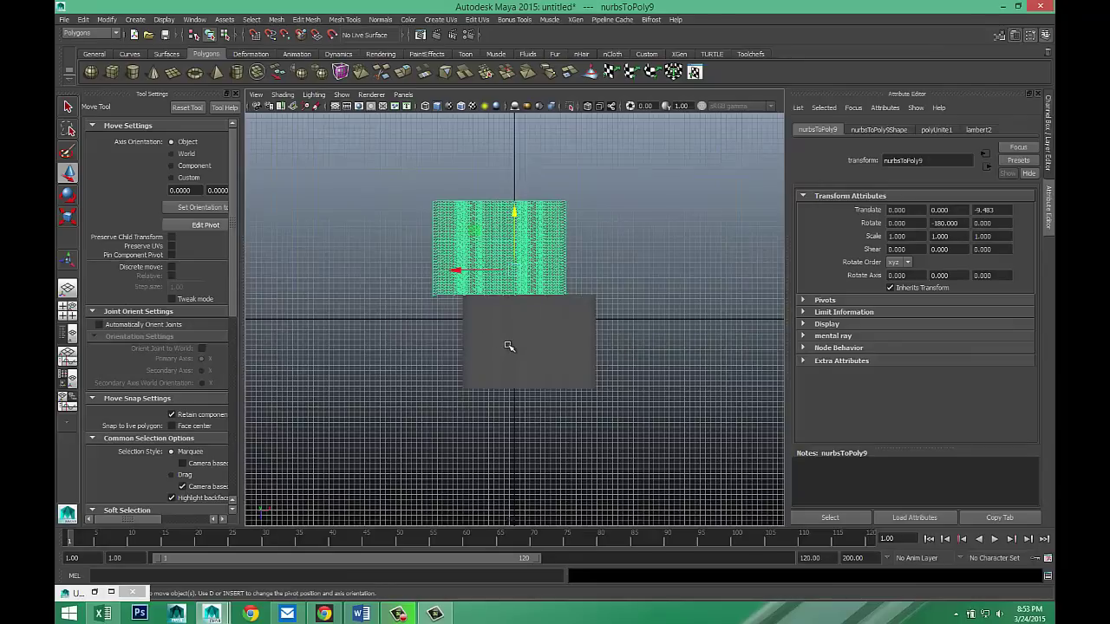
scroll(509, 347, up, 3)
drag(454, 237, 507, 238)
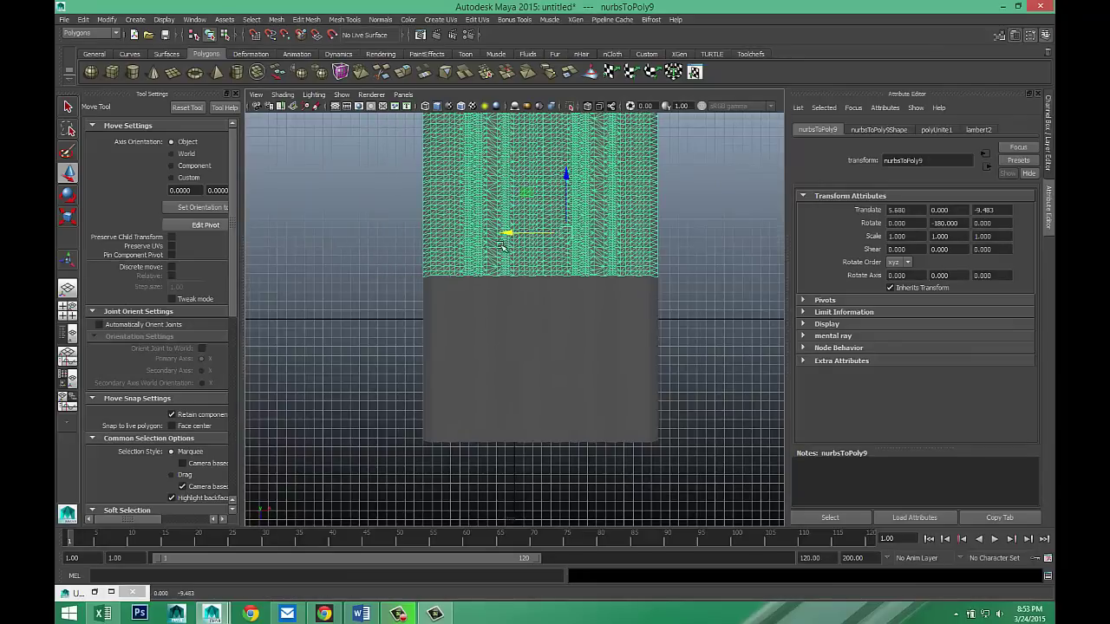
Deselect the mesh and orbit the perspective view to inspect the joined roof ridge.
click(69, 316)
key(space)
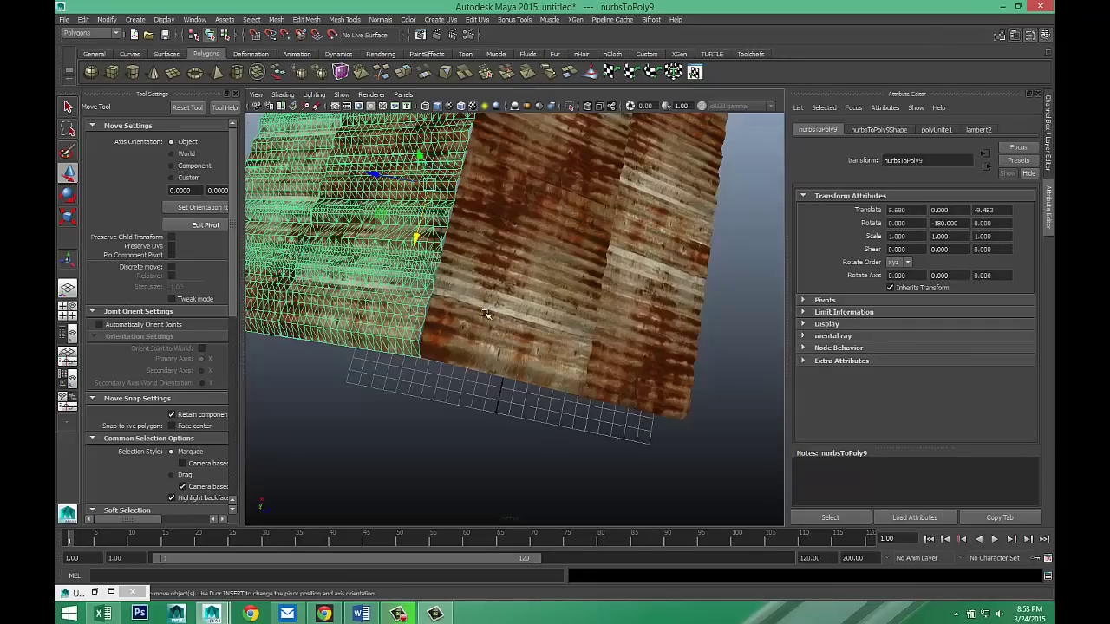
alt+drag(485, 314, 555, 217)
click(578, 171)
alt+drag(446, 297, 489, 353)
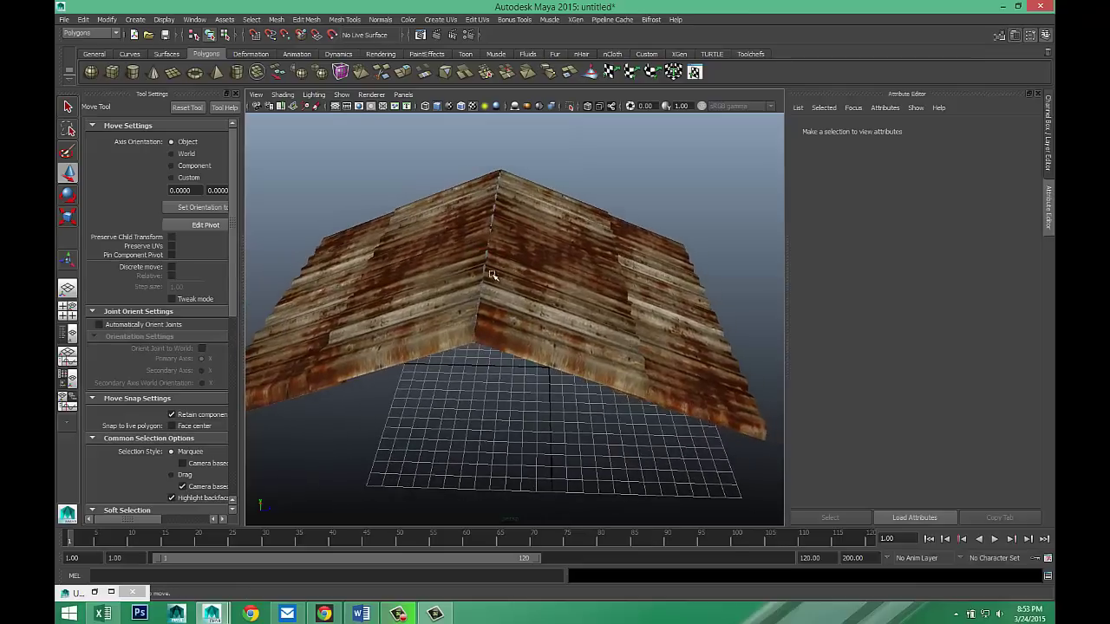
Drag out a long thin polygon cube, 31.864 wide, beneath the roof.
alt+drag(500, 395, 526, 324)
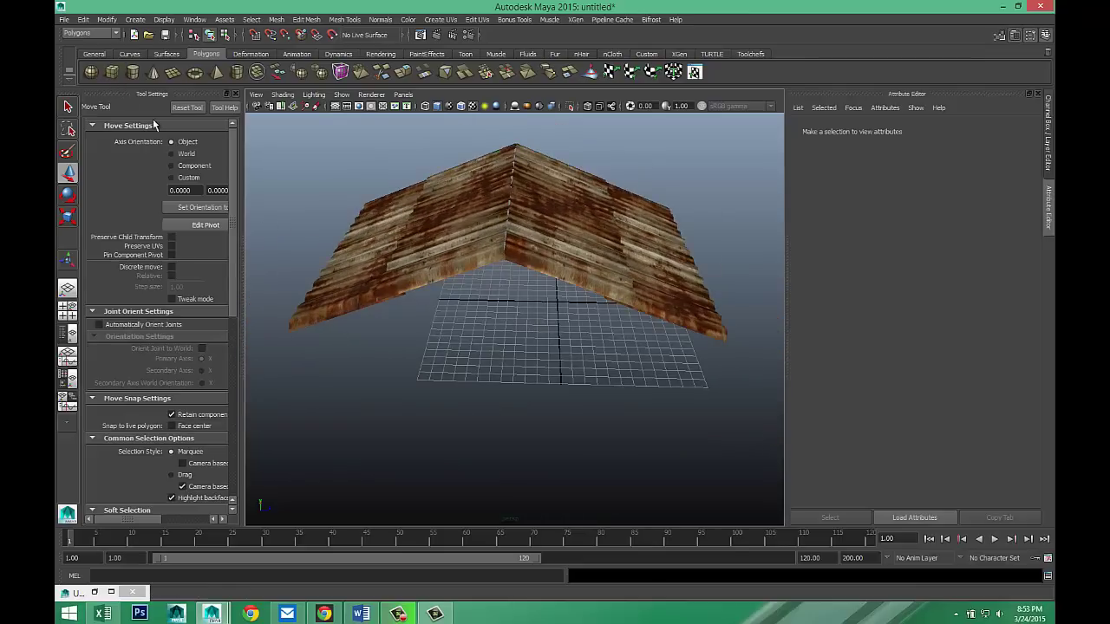
click(111, 72)
alt+drag(443, 347, 479, 353)
alt+right_drag(478, 353, 425, 412)
mouse_move(425, 412)
mouse_down()
mouse_move(656, 391)
mouse_move(651, 367)
mouse_move(660, 415)
mouse_move(664, 407)
mouse_up()
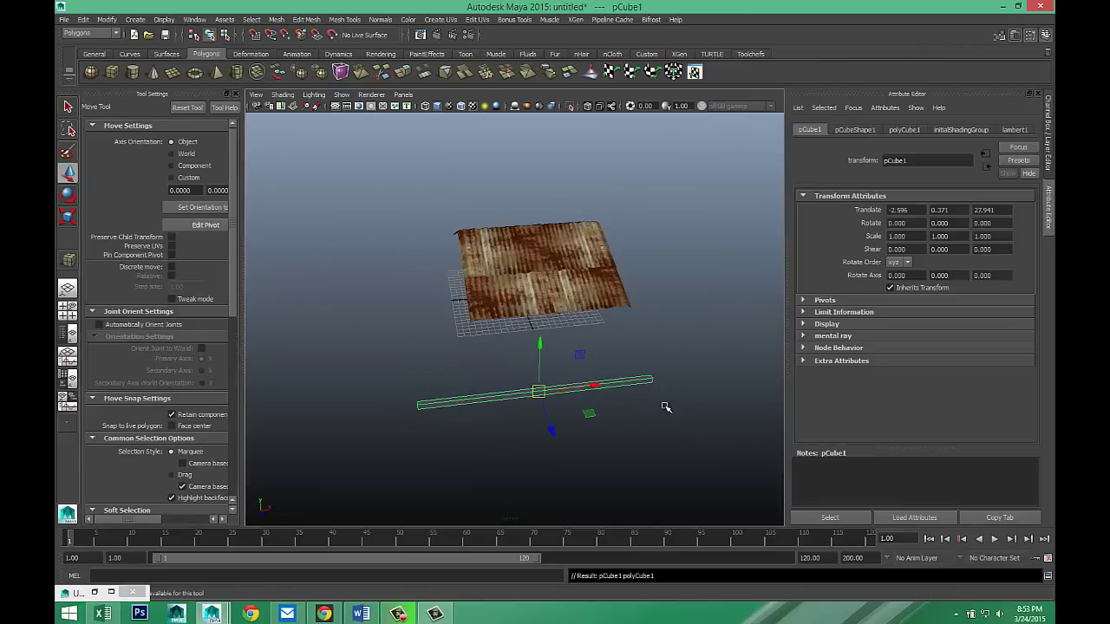
Set the polyCube1 Height and Depth to 2.
click(905, 130)
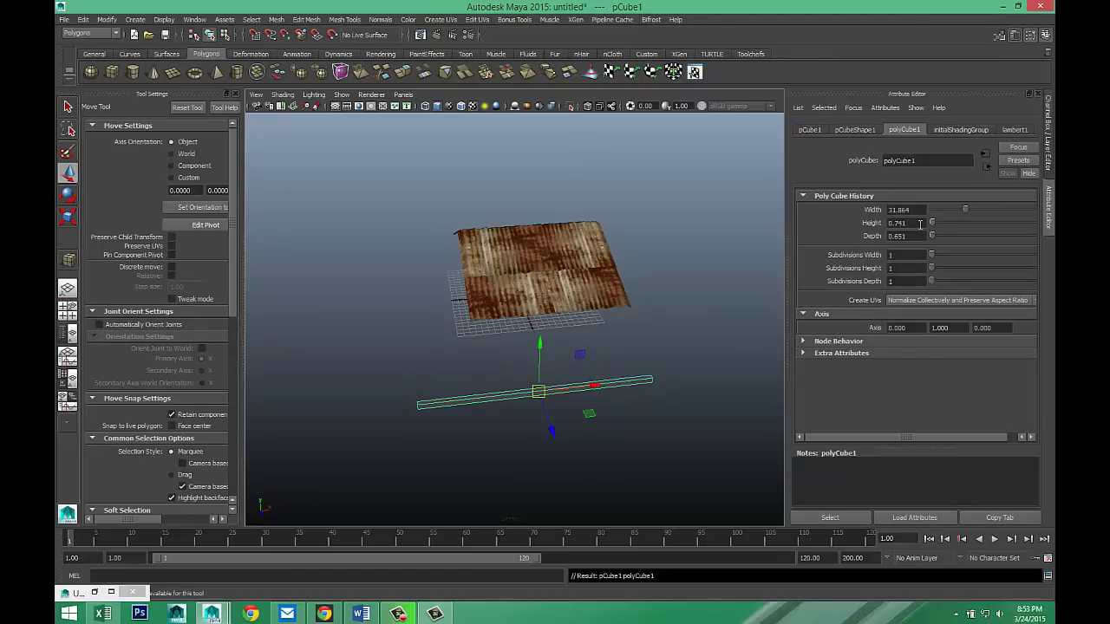
double_click(920, 224)
text(2)
key(Tab)
text(2)
key(Return)
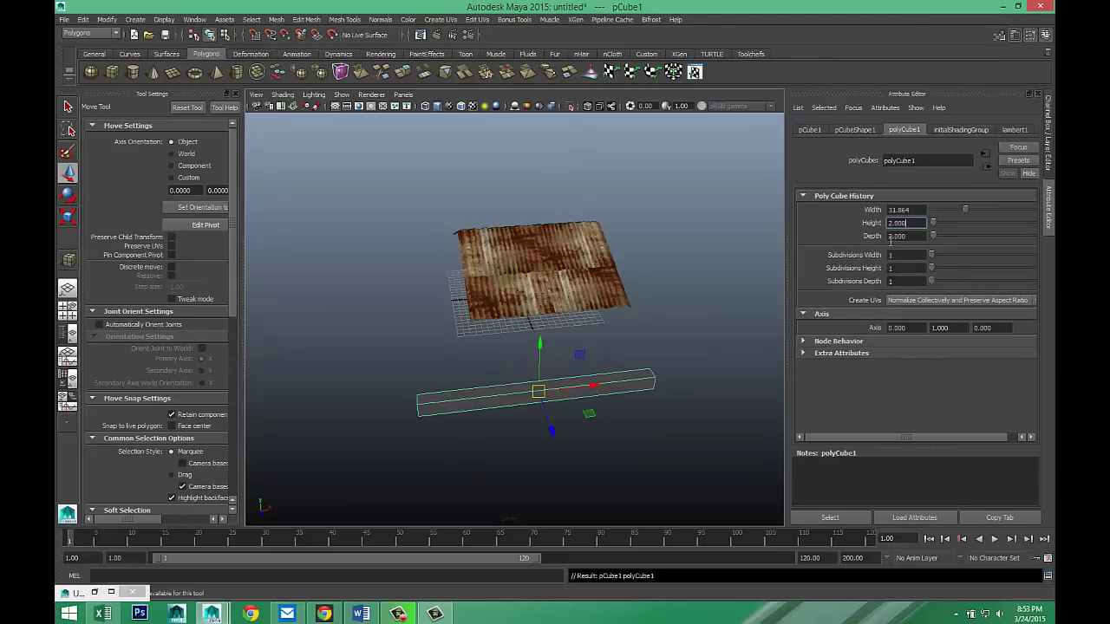
click(67, 310)
In the side wireframe view, move the box up to sit centred on the roof ridge.
key(space)
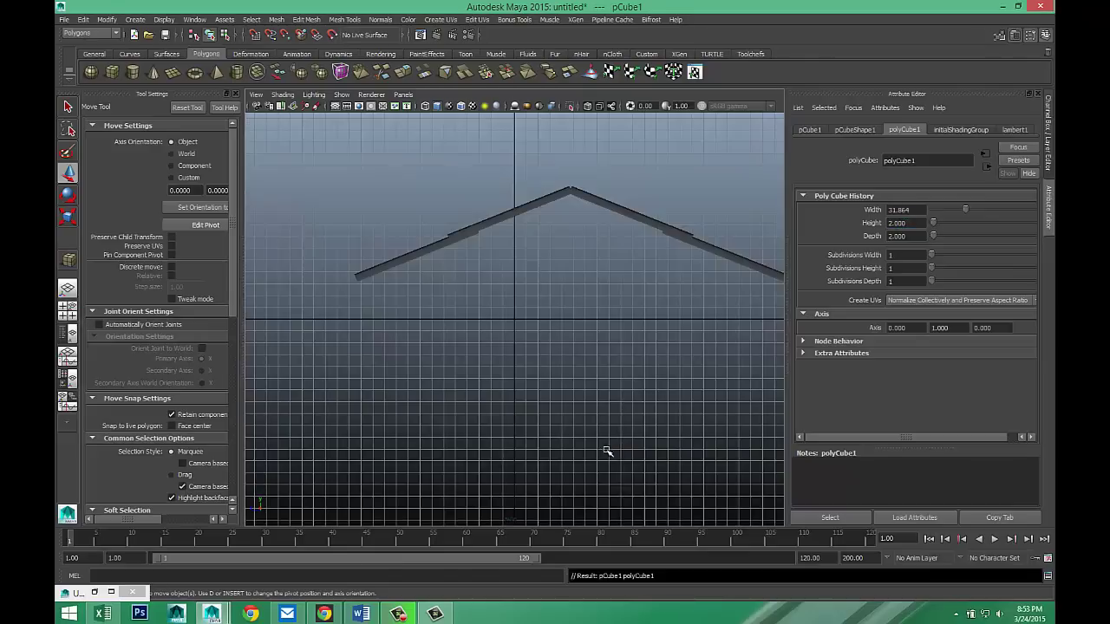
scroll(605, 451, down, 3)
drag(277, 316, 484, 317)
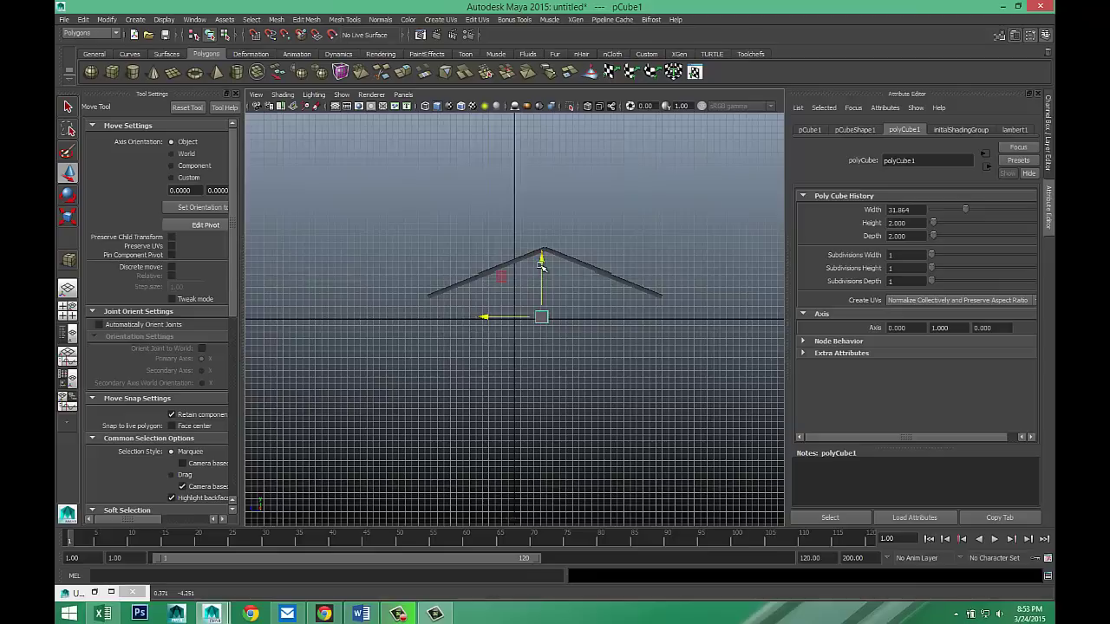
drag(545, 266, 554, 201)
scroll(550, 221, up, 5)
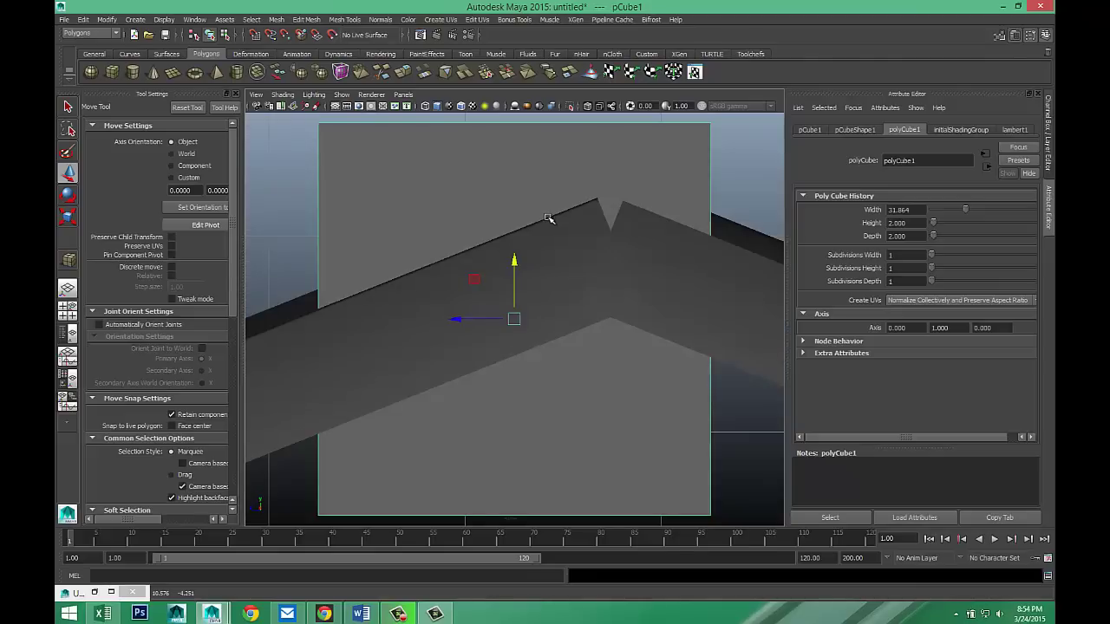
scroll(548, 252, down, 4)
scroll(546, 291, up, 3)
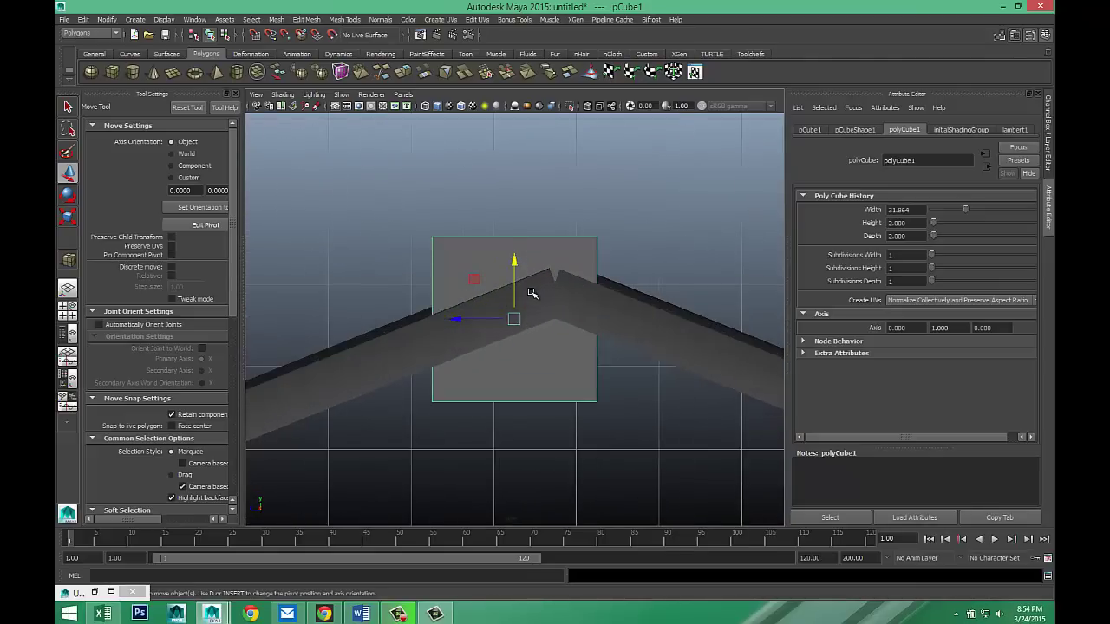
key(4)
scroll(553, 339, up, 3)
drag(503, 323, 588, 226)
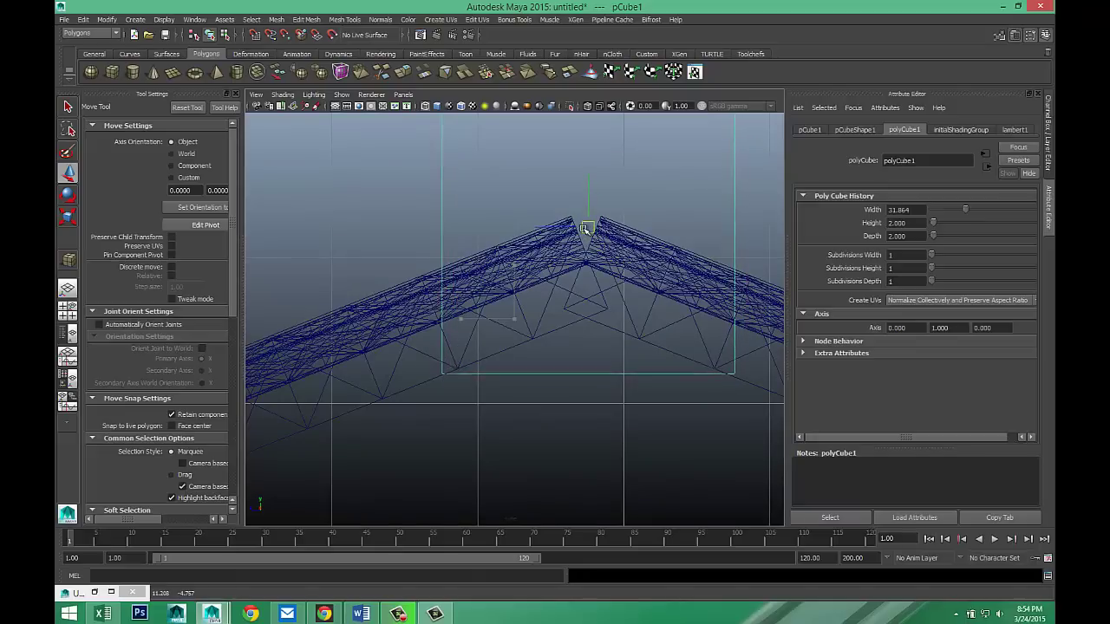
scroll(580, 294, down, 6)
scroll(573, 320, up, 3)
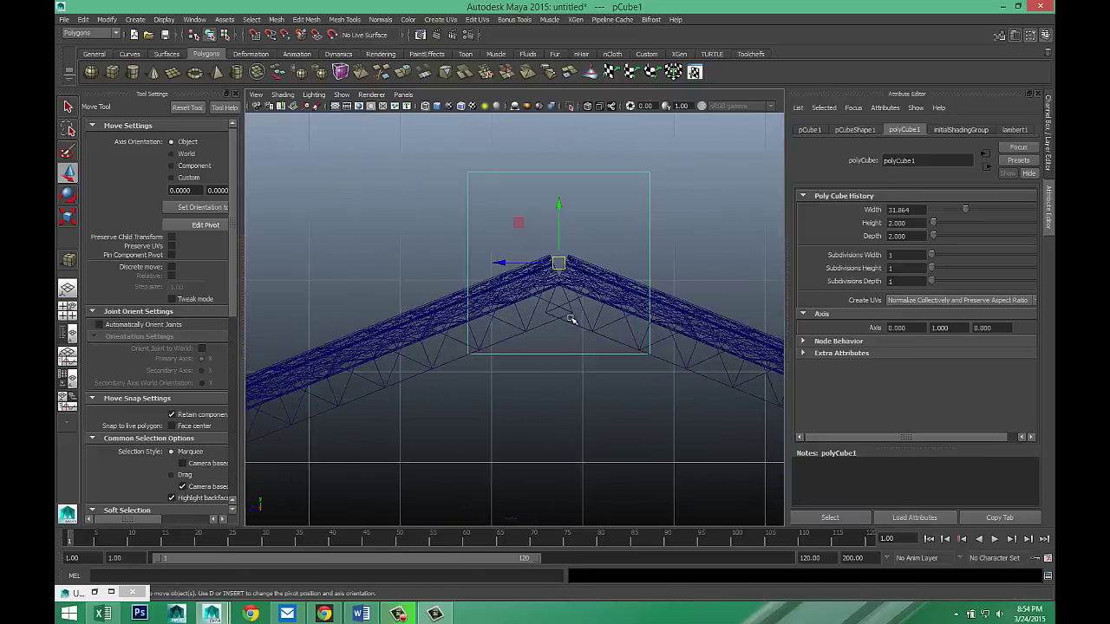
Rotate pCube1 and set its Rotate X to exactly -45 in the Channel Box.
key(e)
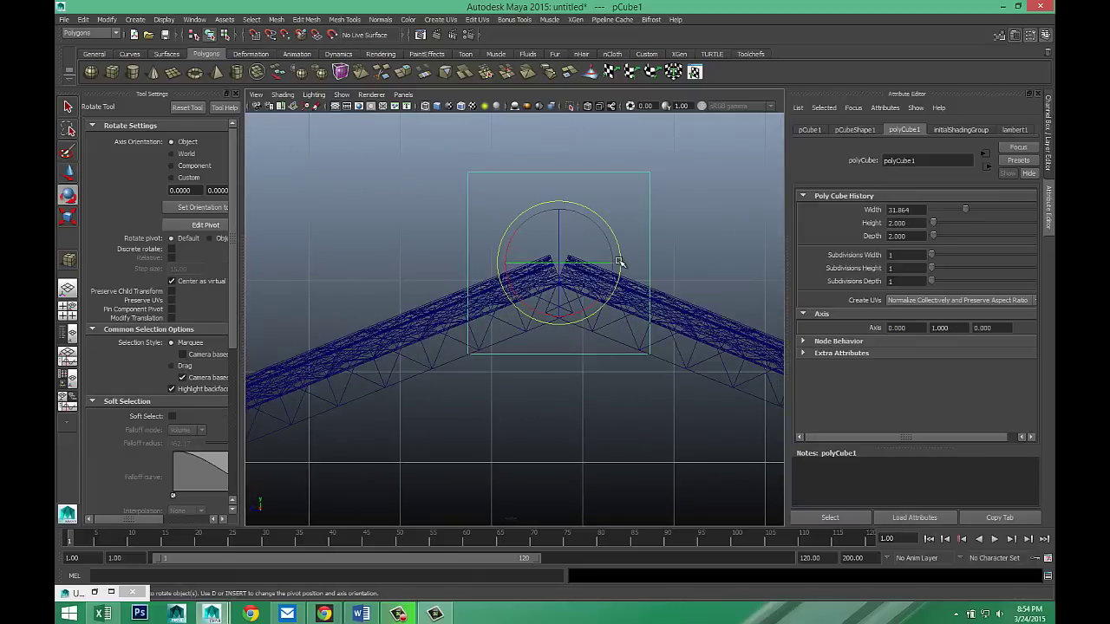
drag(618, 261, 709, 310)
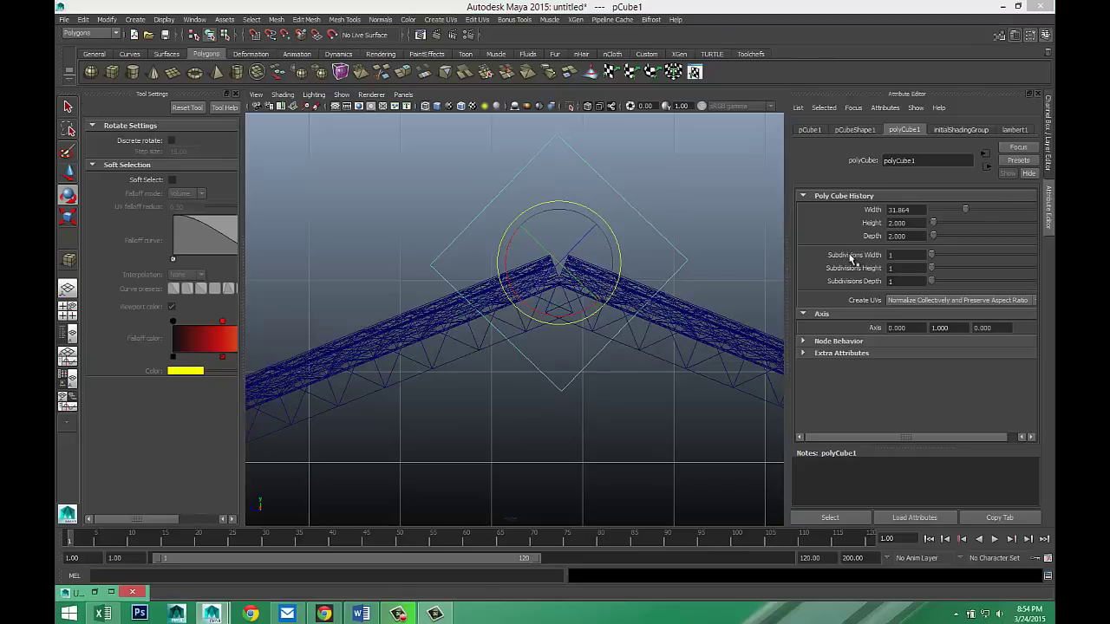
key(ctrl+a)
click(1029, 171)
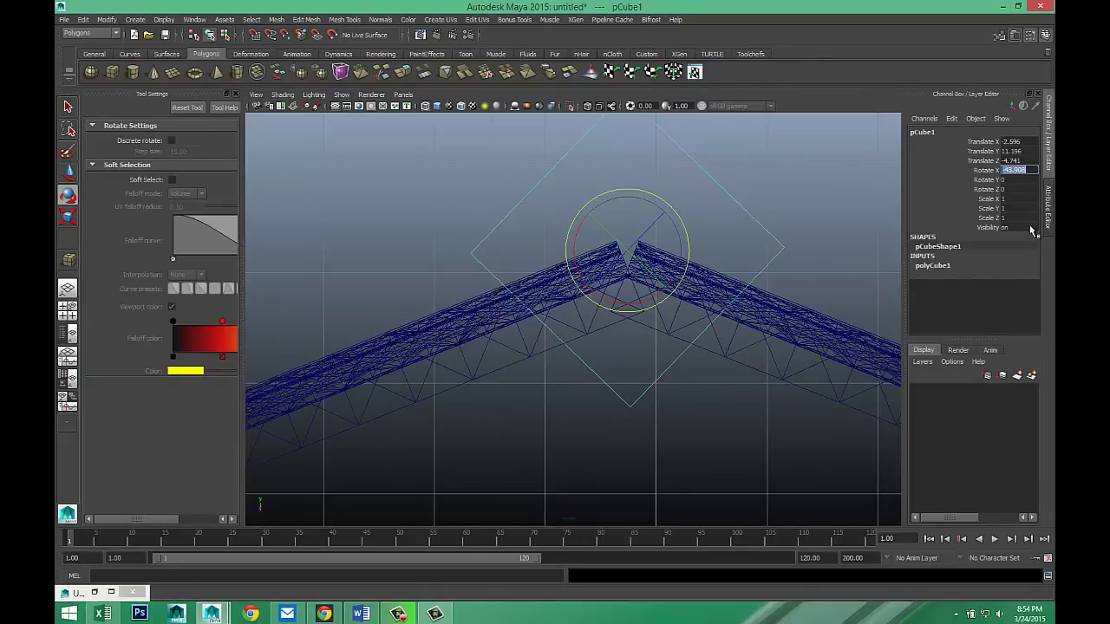
text(-45)
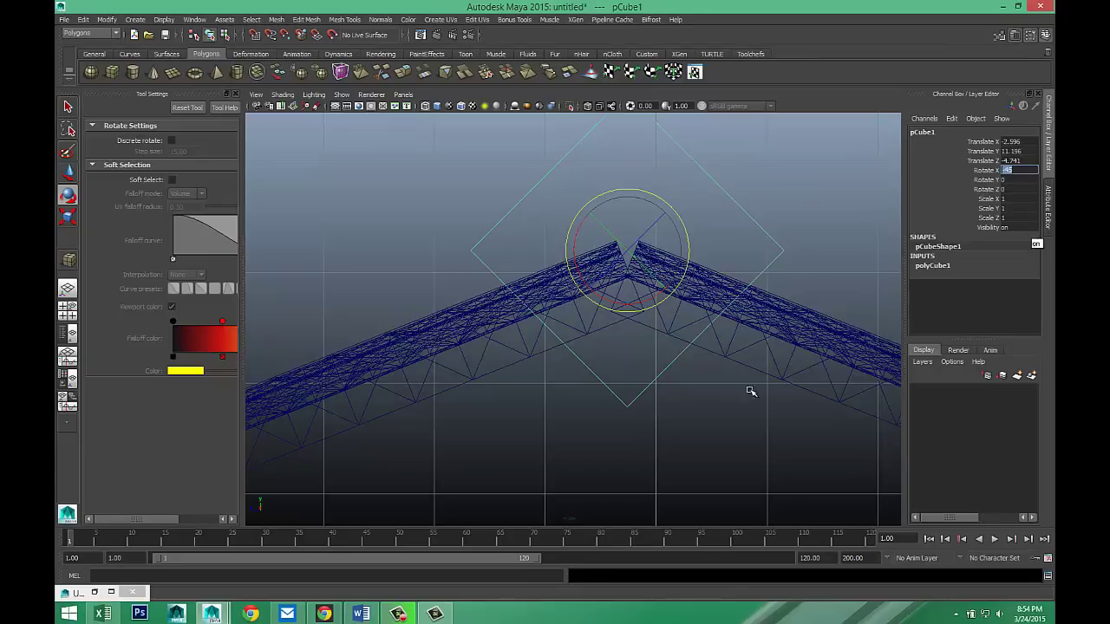
click(703, 422)
In the maximized top view, slide the ridge-cap box along X over the roof.
click(68, 308)
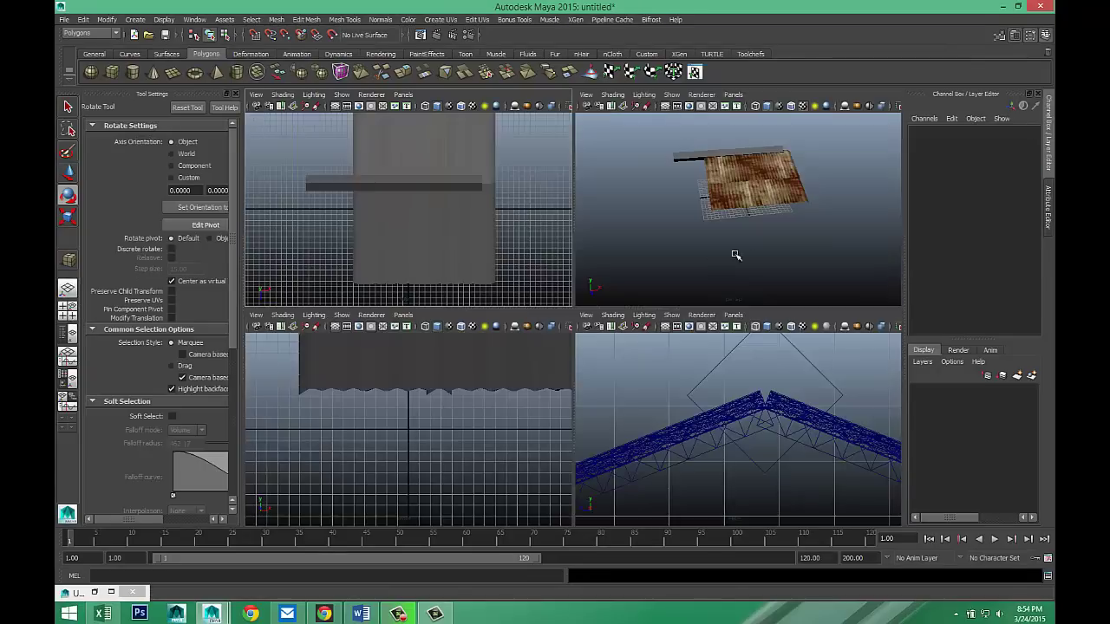
key(space)
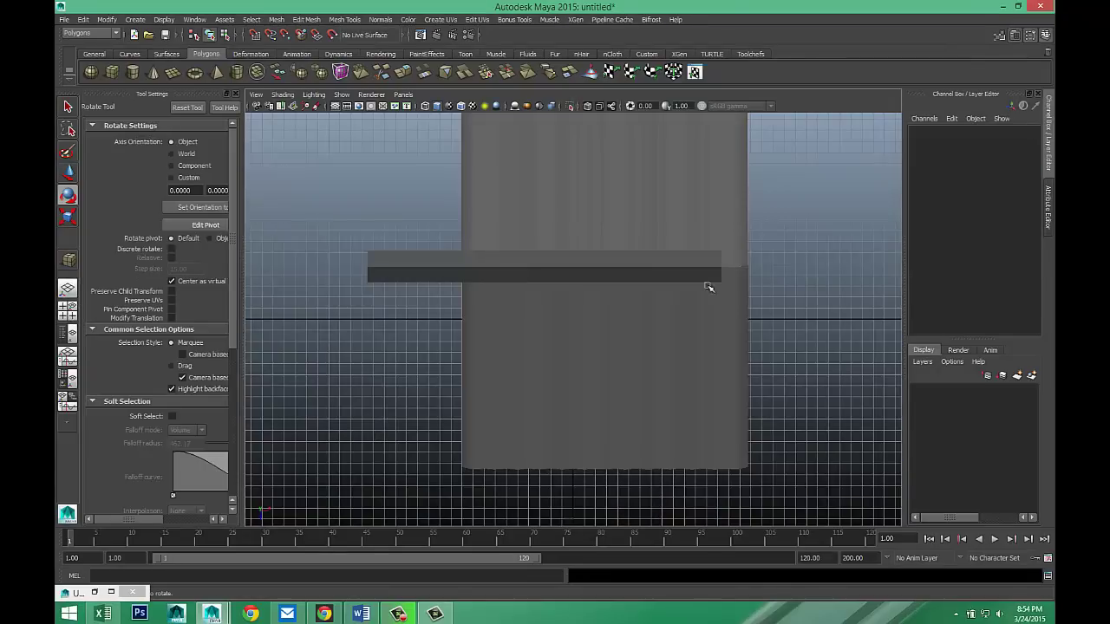
click(405, 268)
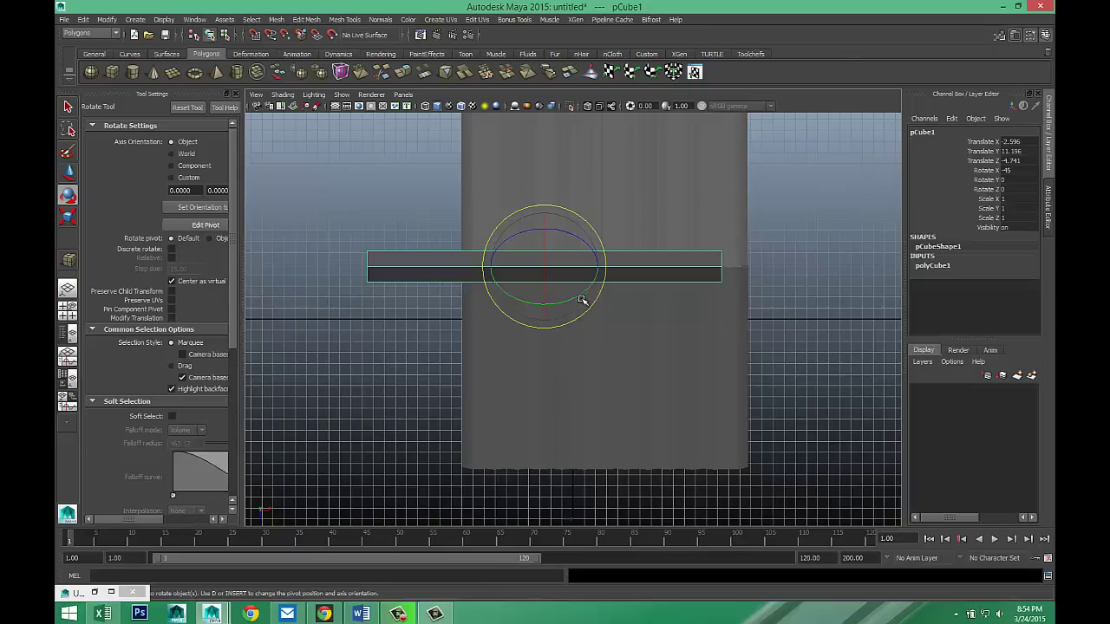
key(w)
drag(602, 266, 691, 276)
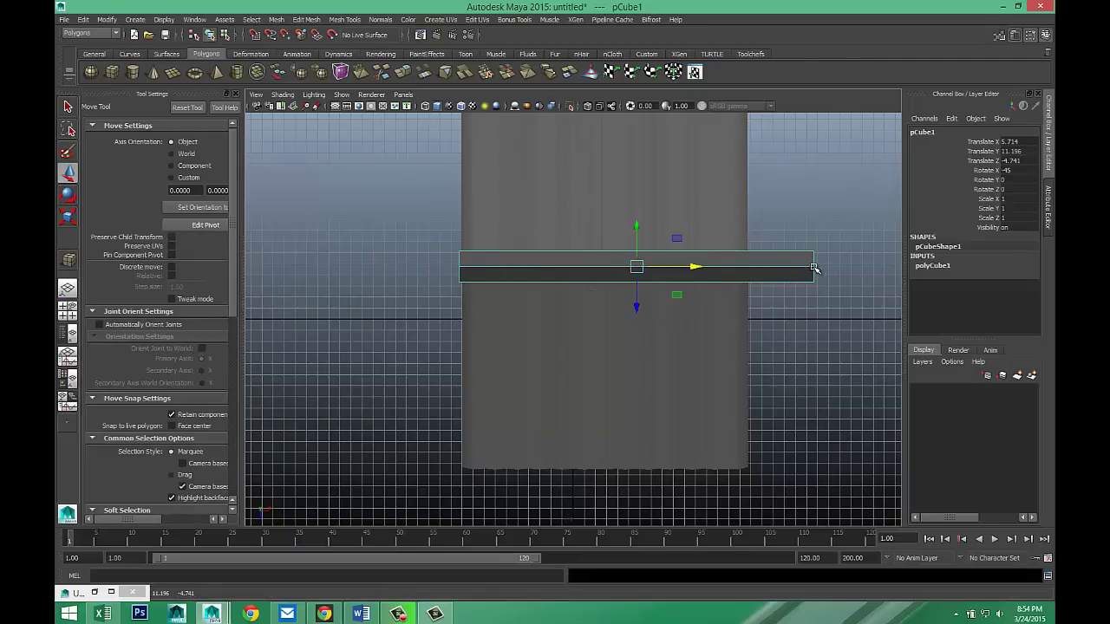
Select the box's end vertices and pull them in along X to the roof edge.
right_drag(814, 268, 767, 267)
drag(789, 227, 831, 336)
drag(870, 267, 804, 266)
key(space)
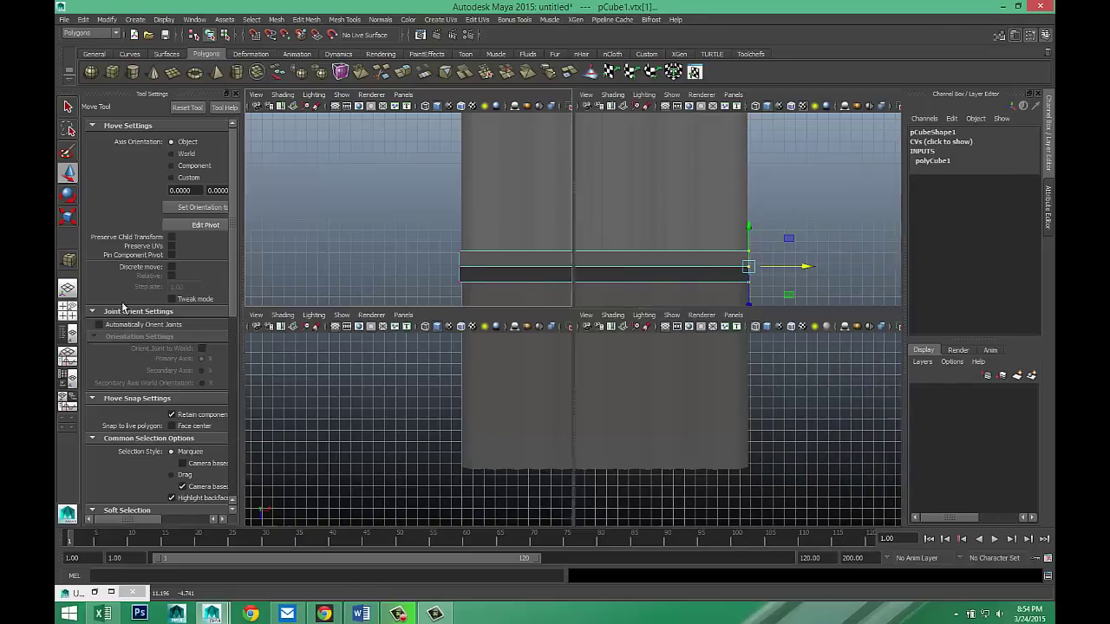
key(space)
scroll(615, 295, up, 3)
alt+drag(609, 298, 510, 311)
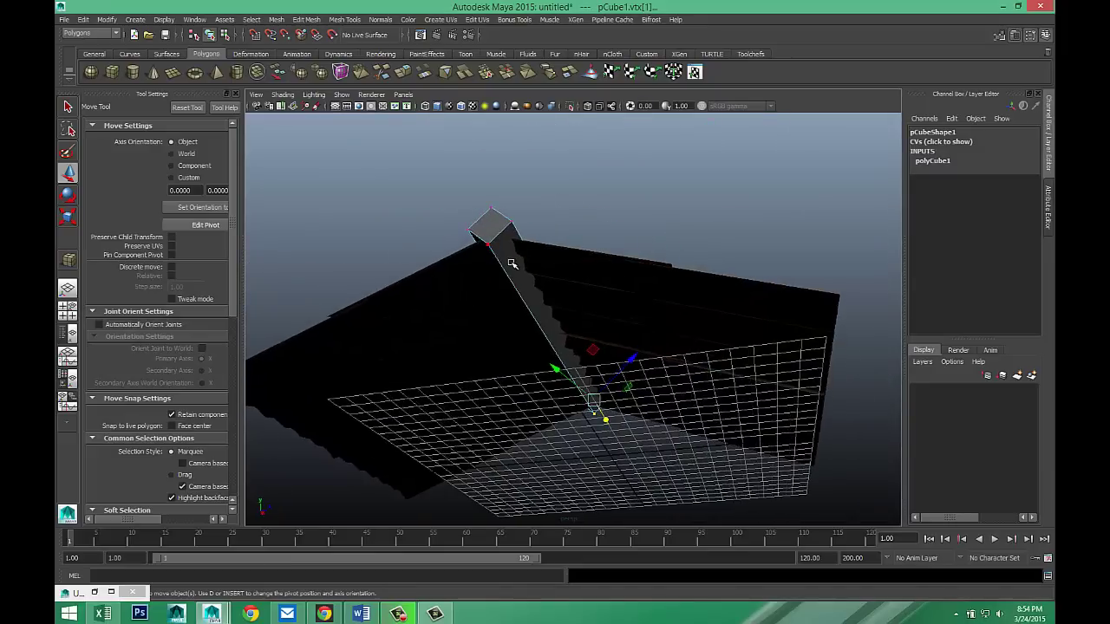
right_click(512, 263)
mouse_move(595, 227)
alt+mouse_down()
mouse_move(617, 268)
mouse_move(624, 251)
mouse_move(618, 261)
mouse_move(601, 241)
alt+mouse_up()
right_drag(508, 261, 509, 268)
click(514, 274)
click(510, 292)
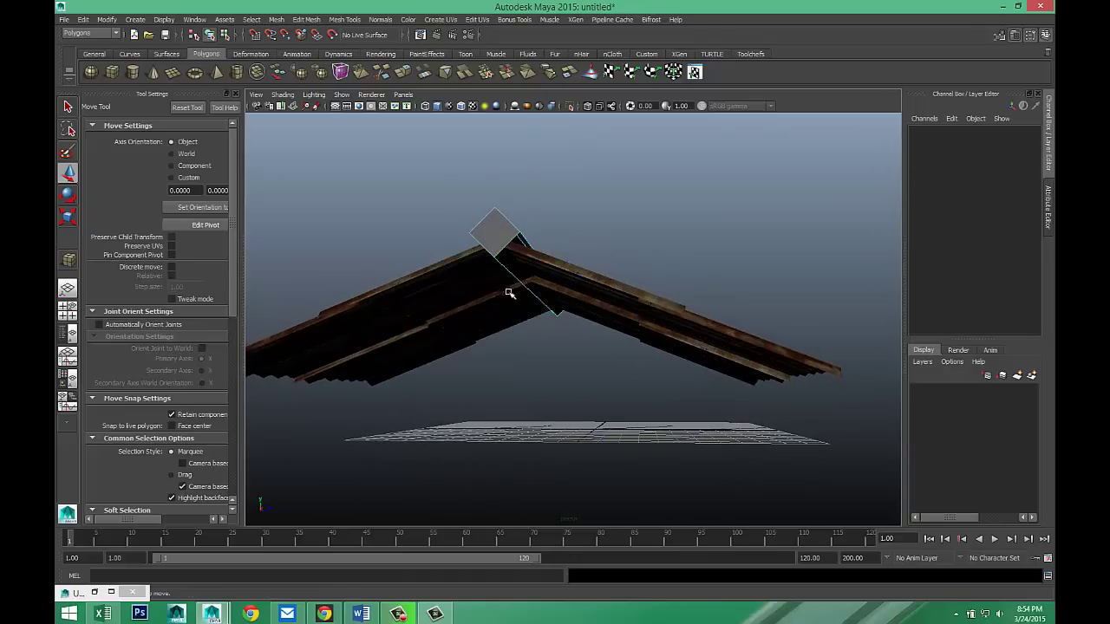
alt+drag(470, 368, 530, 241)
click(531, 242)
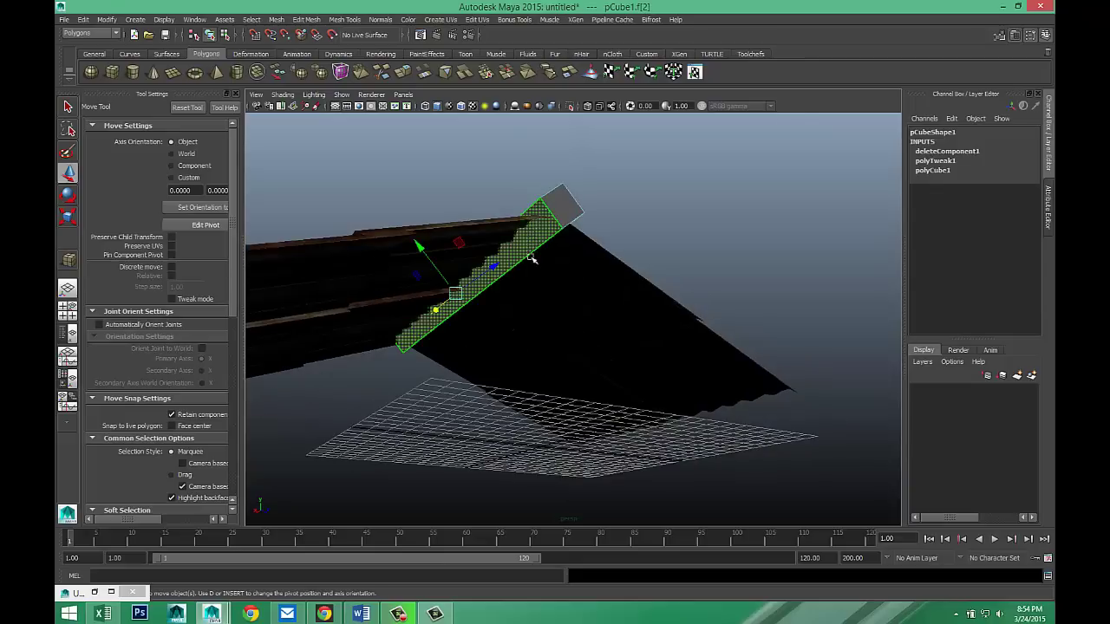
click(538, 300)
alt+drag(527, 315, 374, 359)
In the front view, scale the ridge cap's peak vertices outward along world X.
click(70, 323)
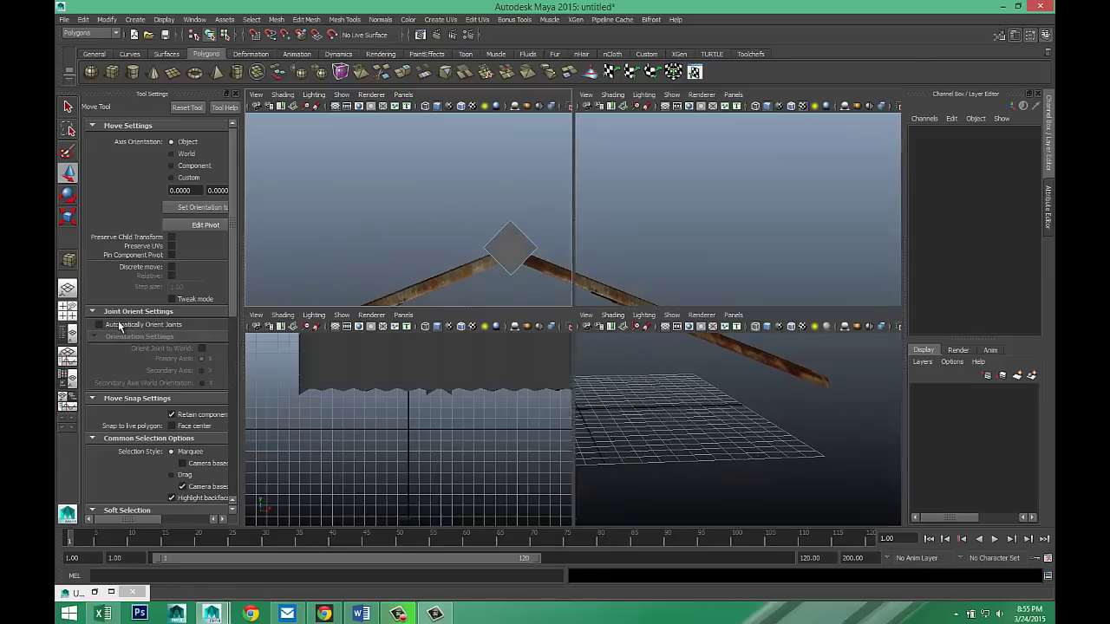
key(space)
scroll(667, 390, down, 8)
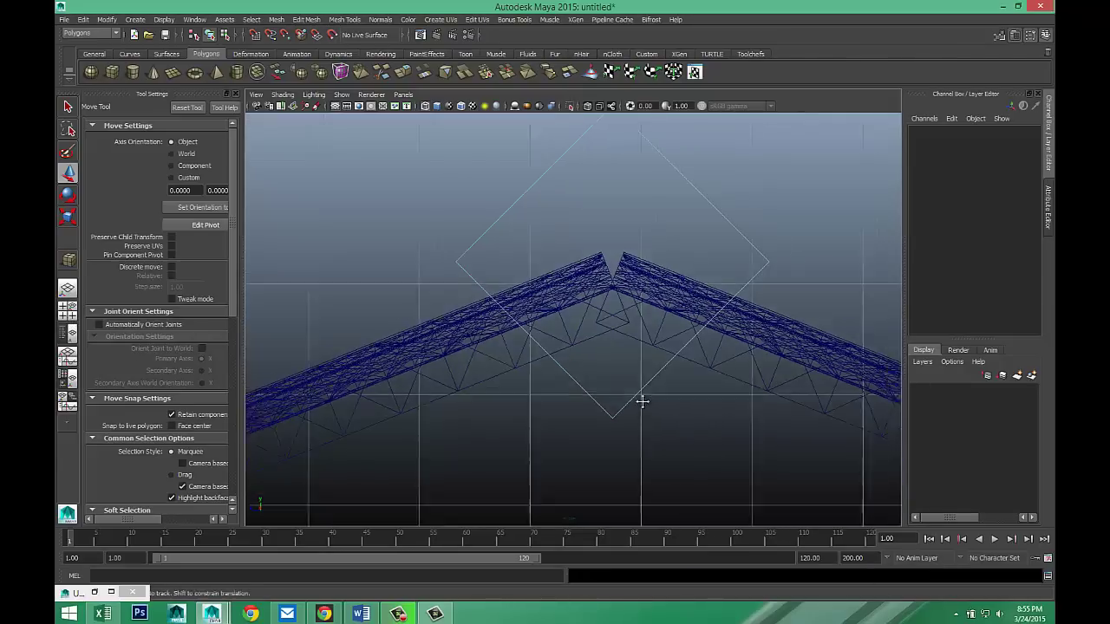
scroll(601, 416, up, 4)
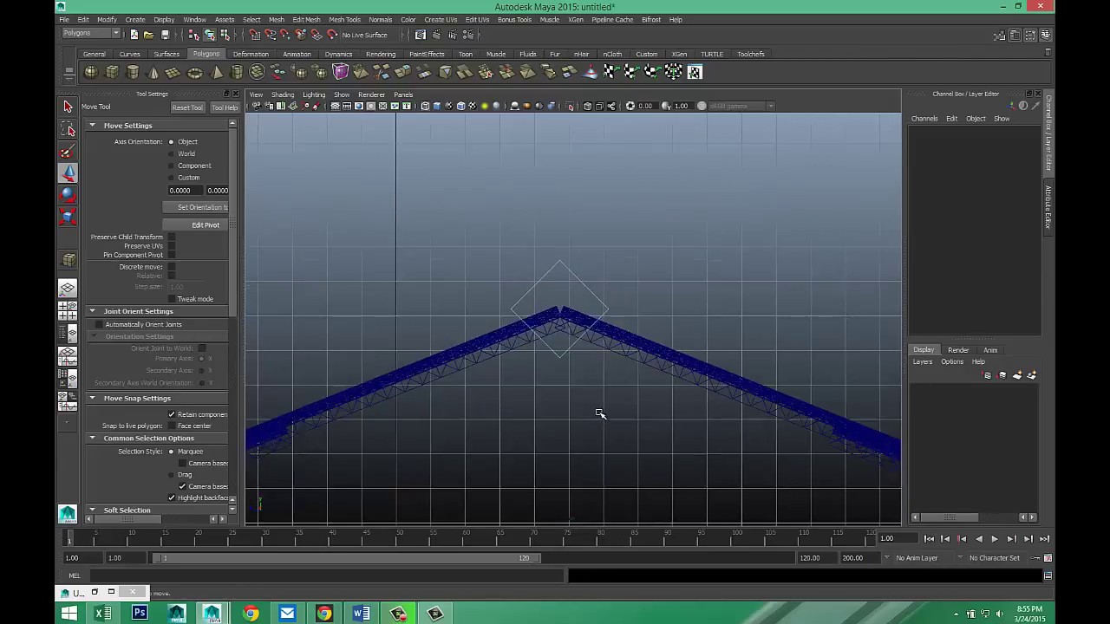
right_drag(645, 301, 589, 300)
drag(398, 286, 719, 319)
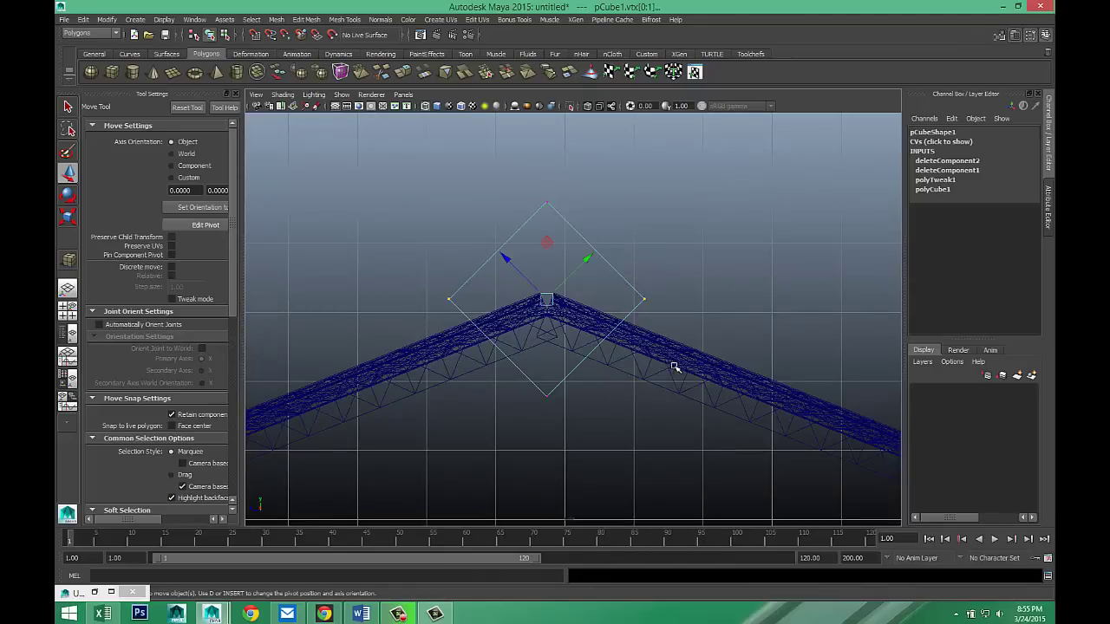
key(r)
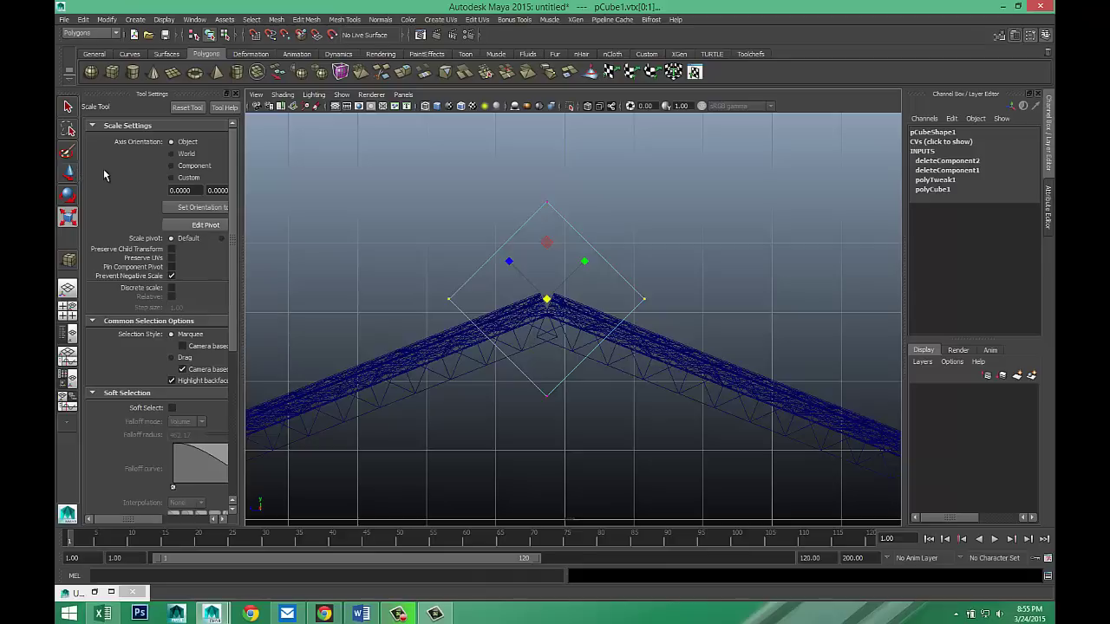
click(171, 155)
drag(493, 300, 406, 300)
Lower the whole ridge-cap box along world Y to Translate Y 10.178 over the peak.
right_drag(615, 230, 647, 217)
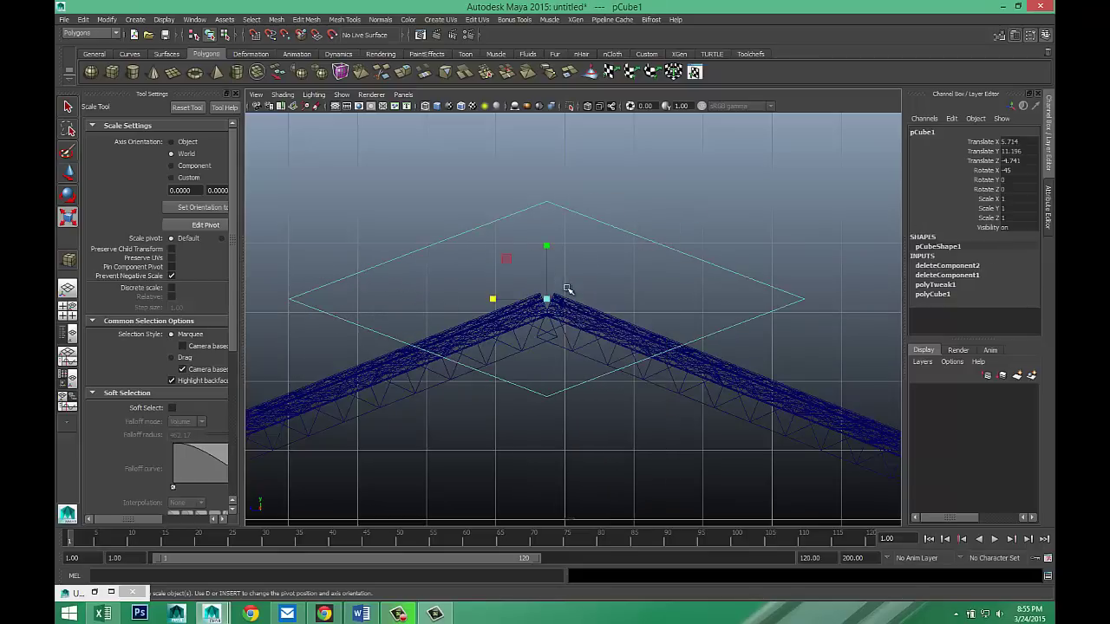
key(w)
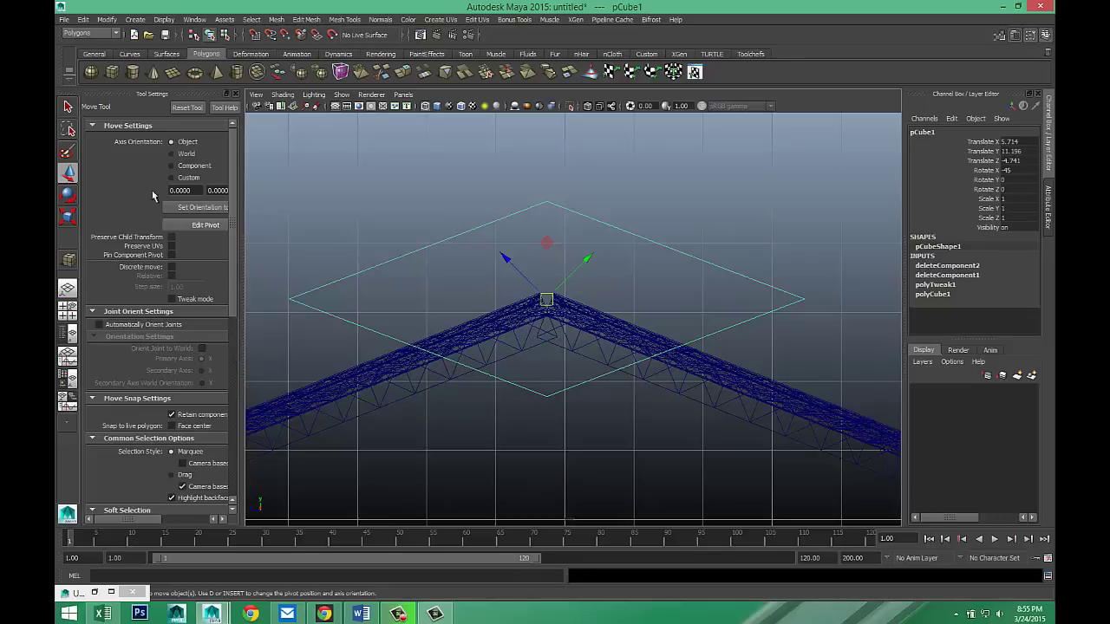
click(172, 154)
drag(548, 245, 569, 317)
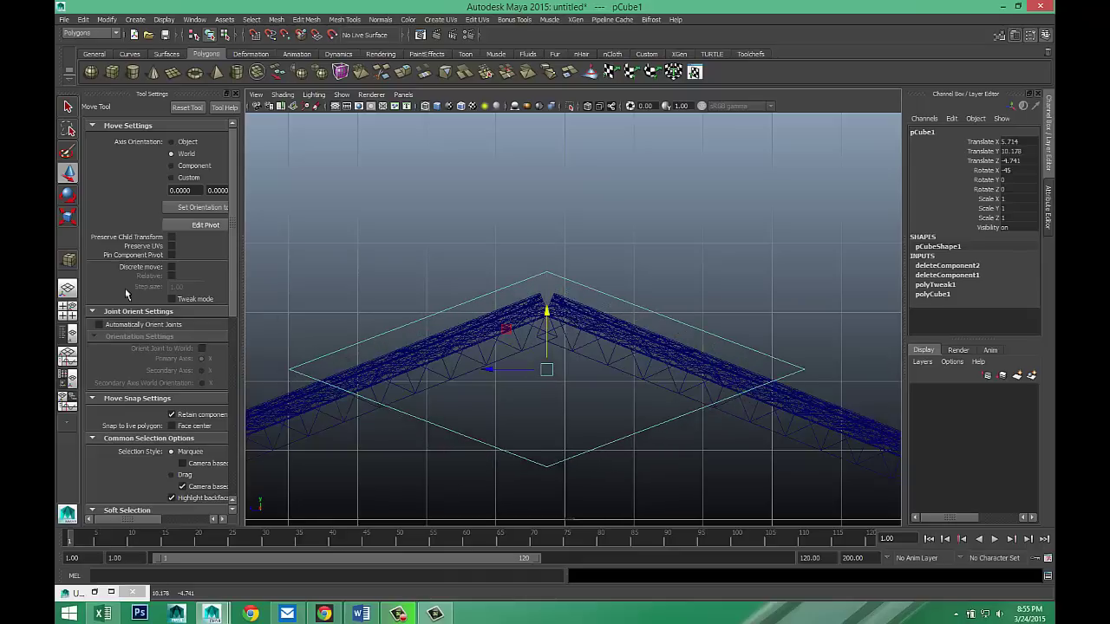
Scale the ridge-cap box narrower in the perspective view.
click(67, 307)
key(space)
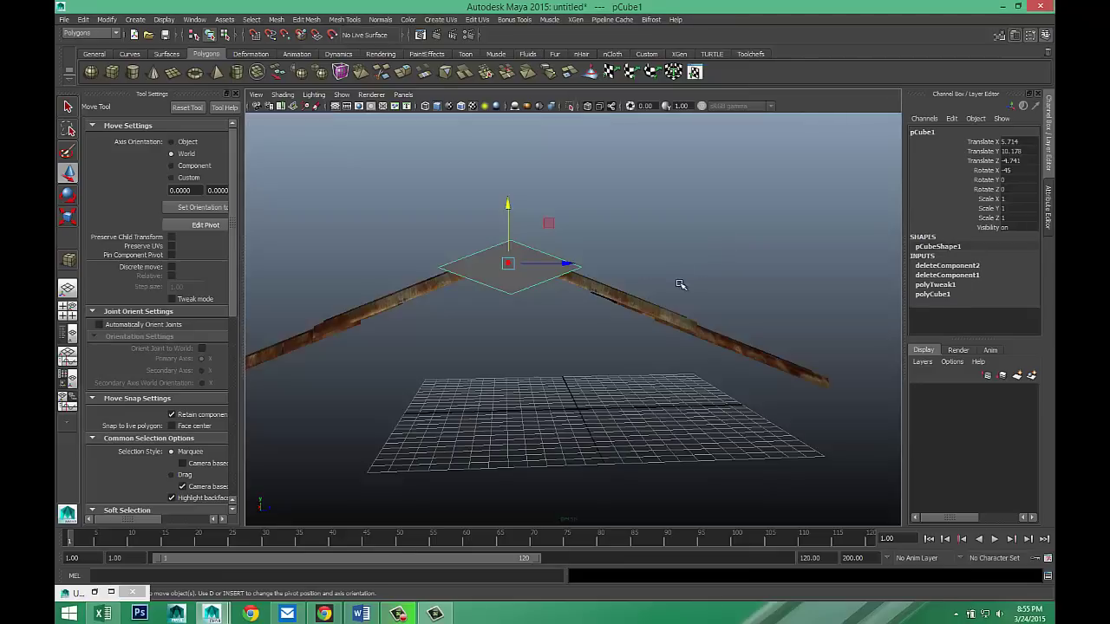
alt+drag(663, 325, 634, 383)
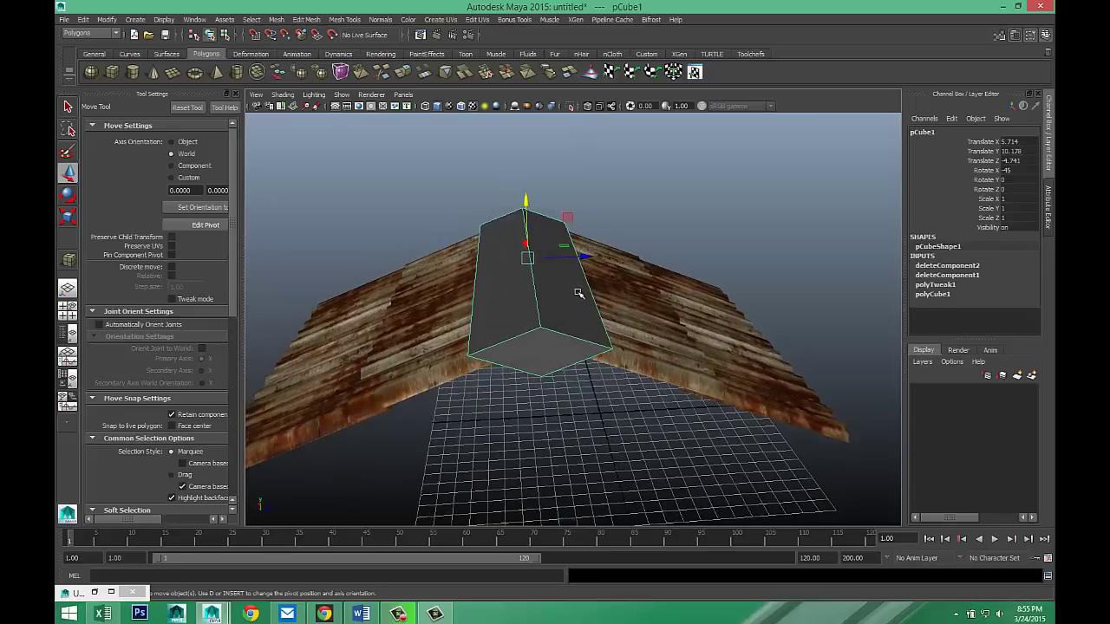
key(r)
drag(581, 258, 544, 262)
In the front view, undo a stray move and raise the box's top vertices above the peak.
click(68, 309)
key(space)
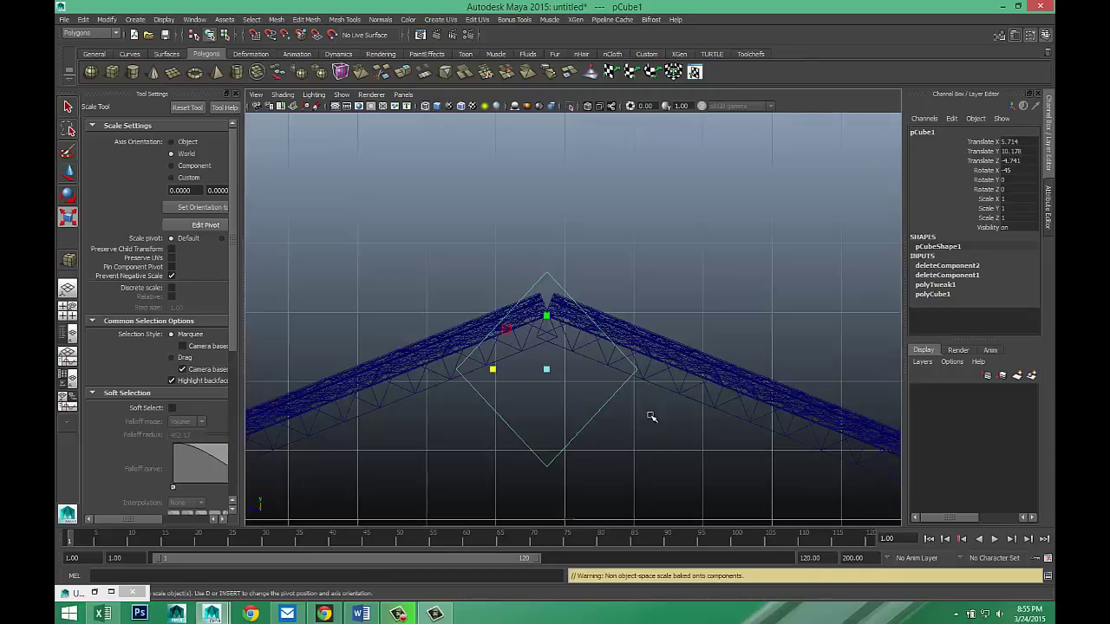
key(w)
drag(547, 315, 547, 302)
key(ctrl+z)
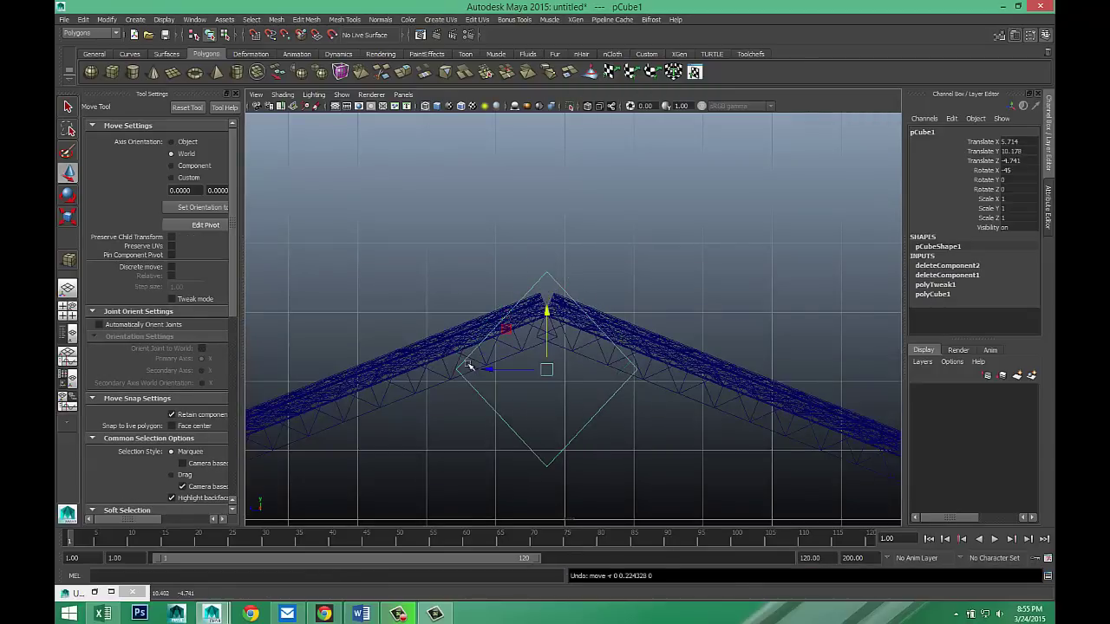
right_drag(459, 370, 408, 330)
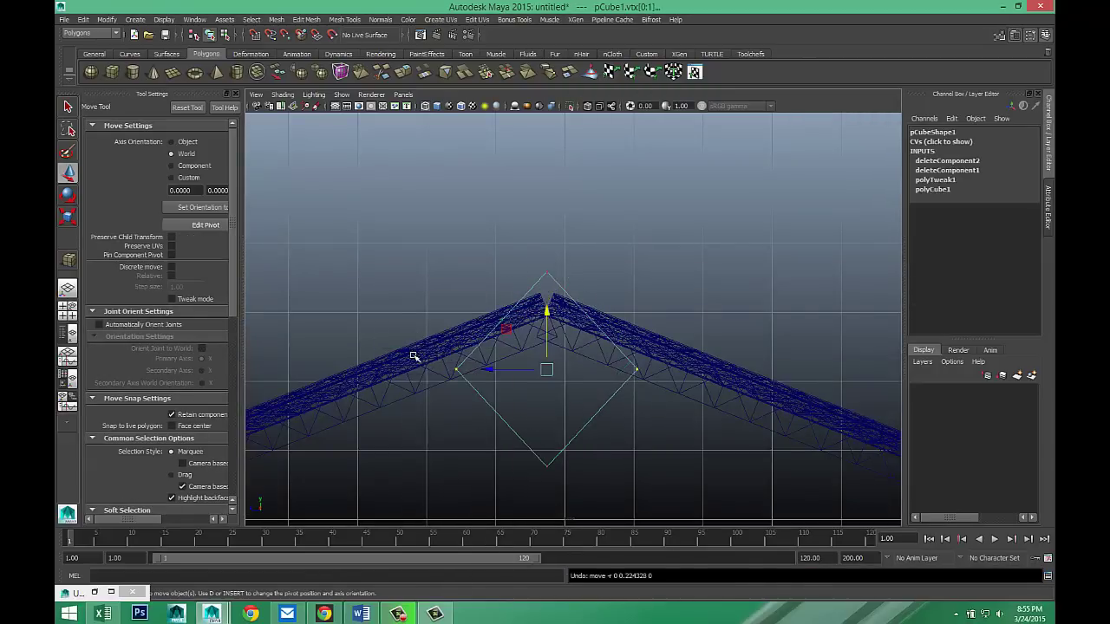
drag(547, 314, 549, 252)
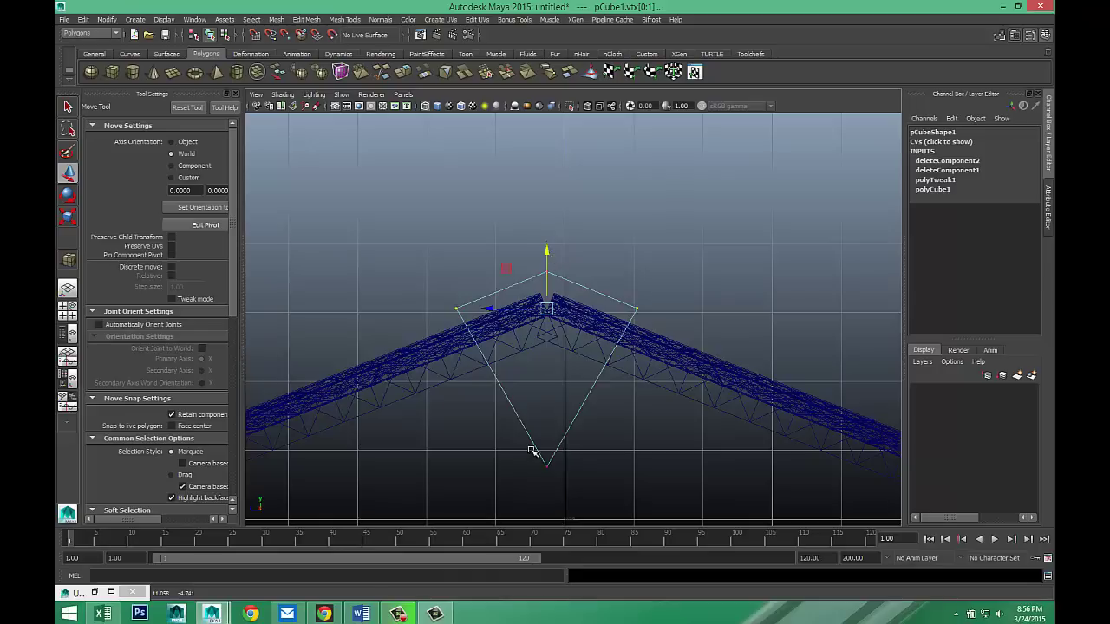
Fold the bottom vertices up toward the peak to form a thin cap.
drag(533, 452, 559, 477)
drag(548, 409, 550, 295)
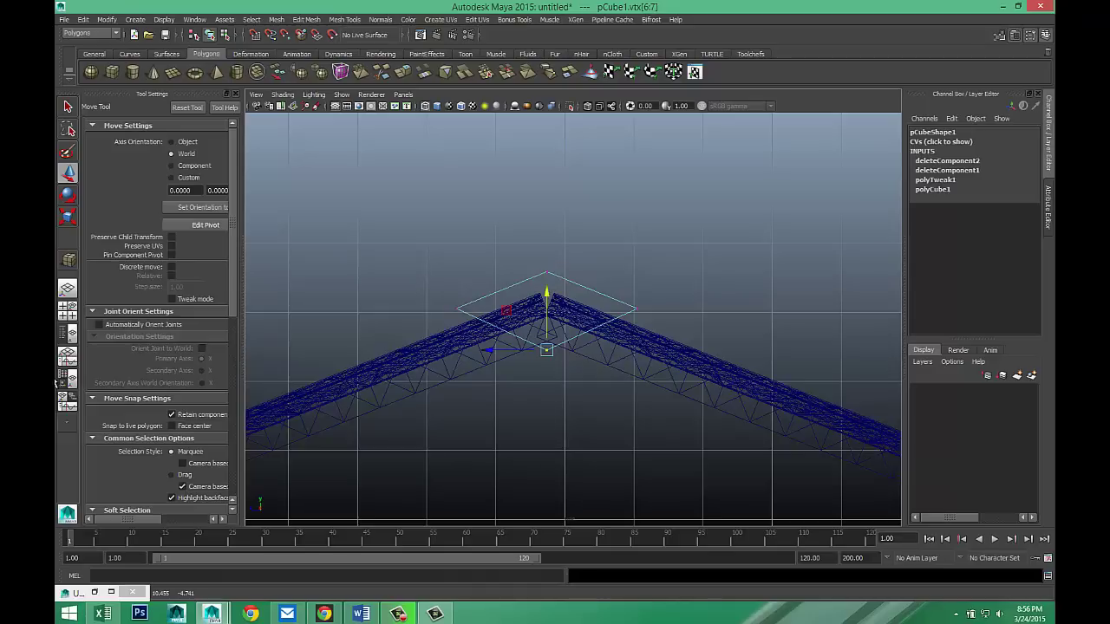
click(67, 310)
key(space)
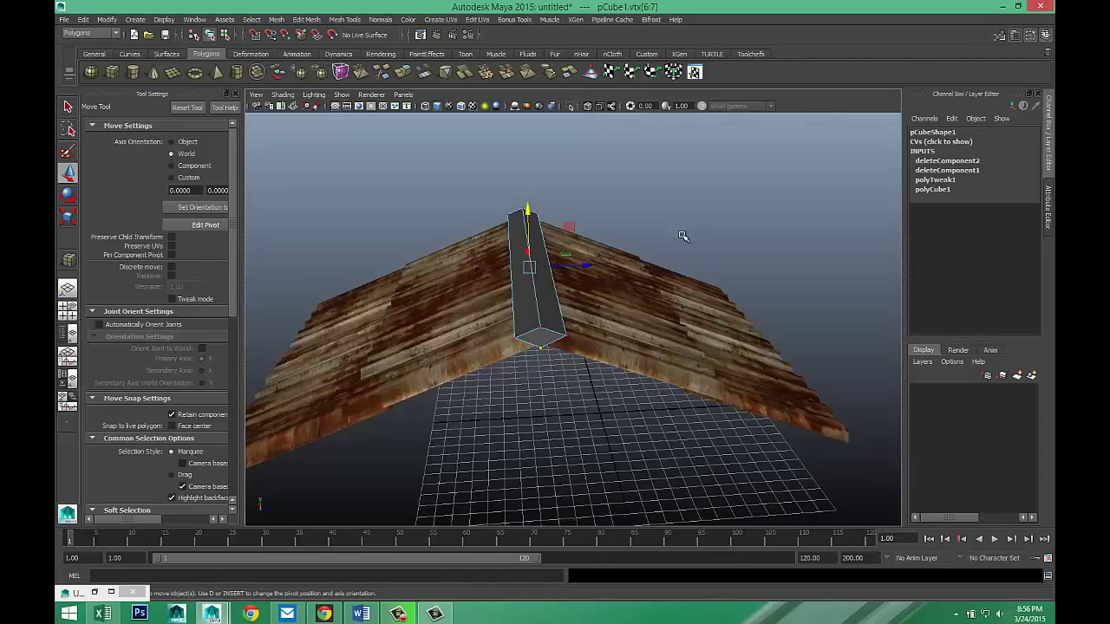
alt+drag(674, 312, 496, 291)
right_drag(467, 271, 503, 257)
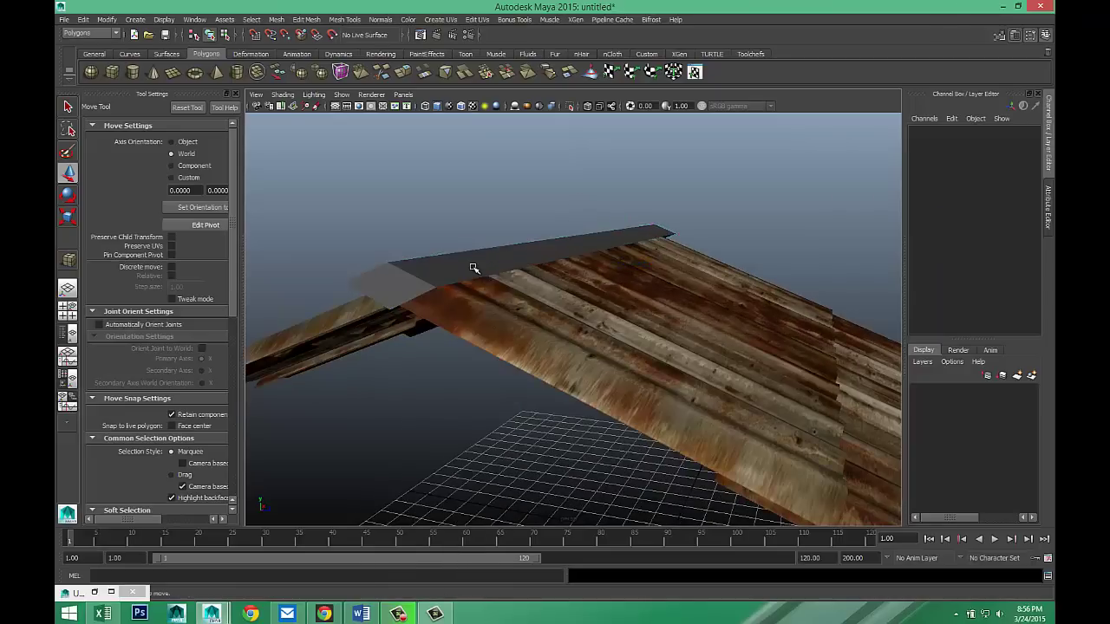
Extrude the ridge cap slab with a thickness of 0.1.
click(471, 265)
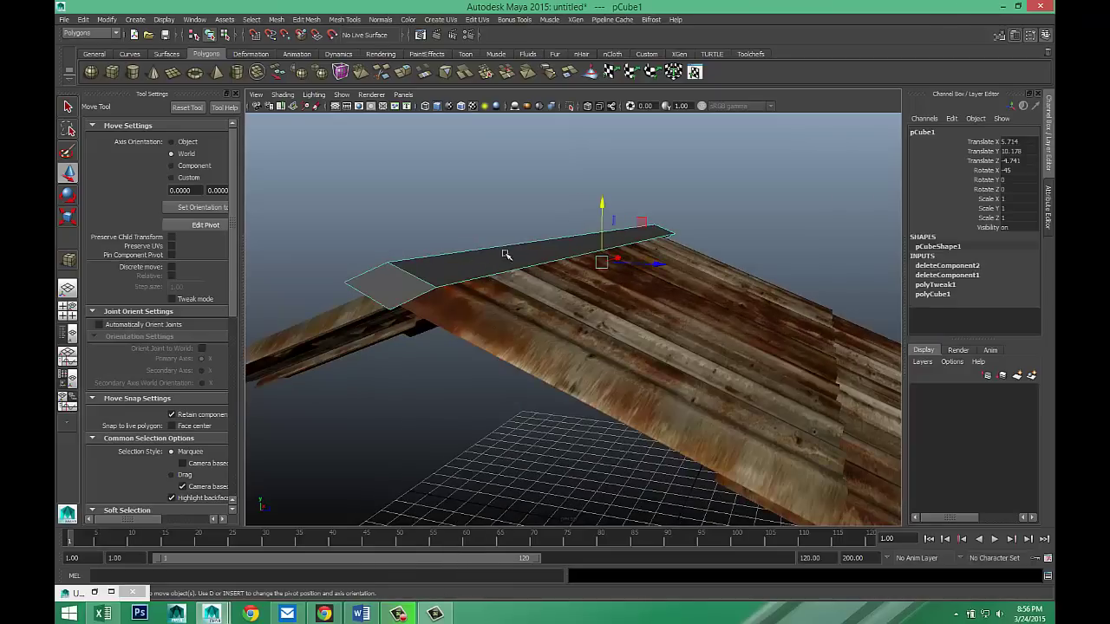
click(319, 20)
click(333, 321)
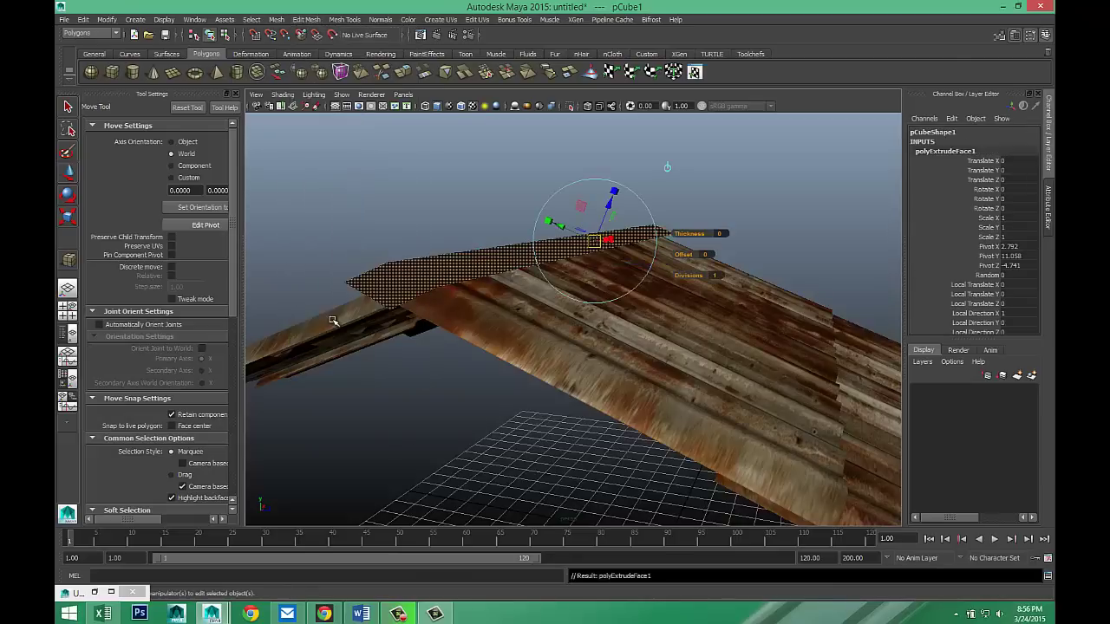
click(723, 233)
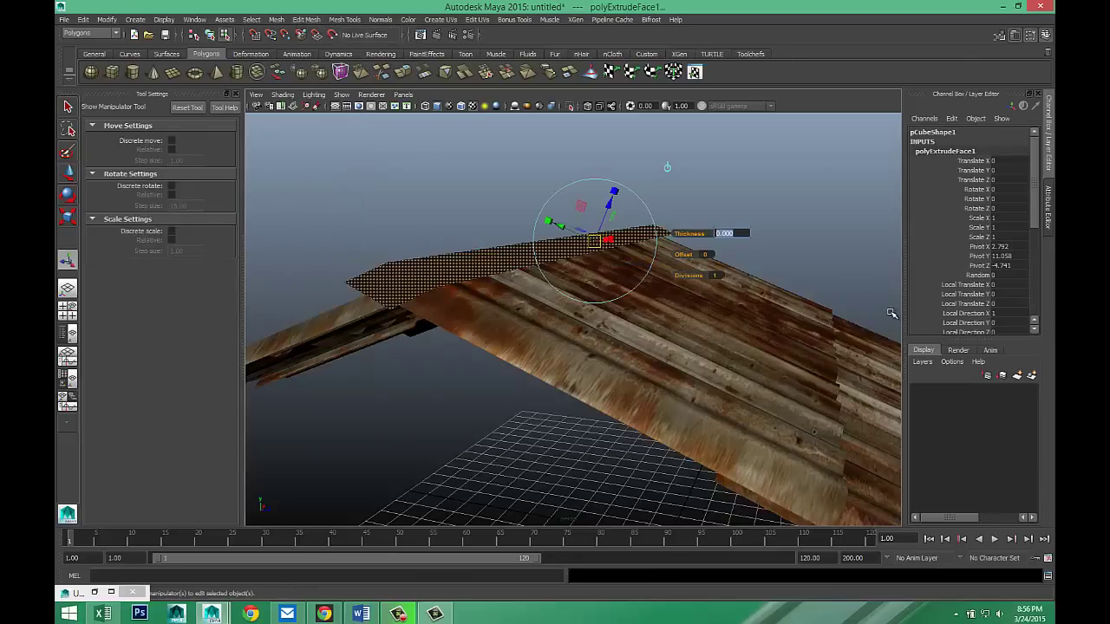
key(Return)
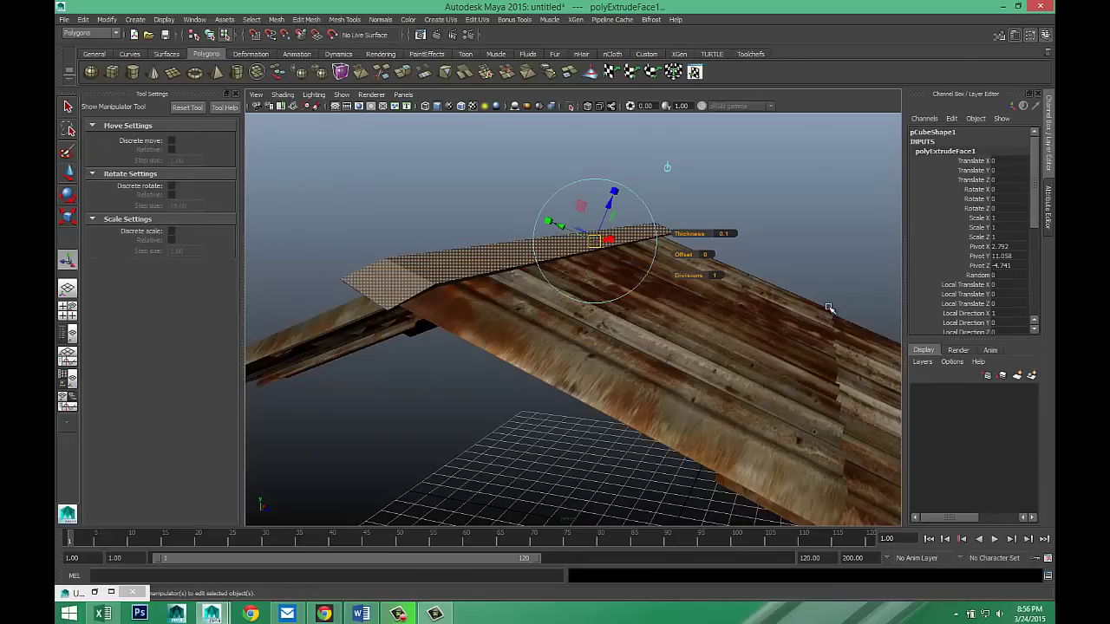
Move the ridge cap slab down along Y to sit on the roof apex at Translate Y 9.907.
alt+drag(829, 308, 672, 322)
click(67, 310)
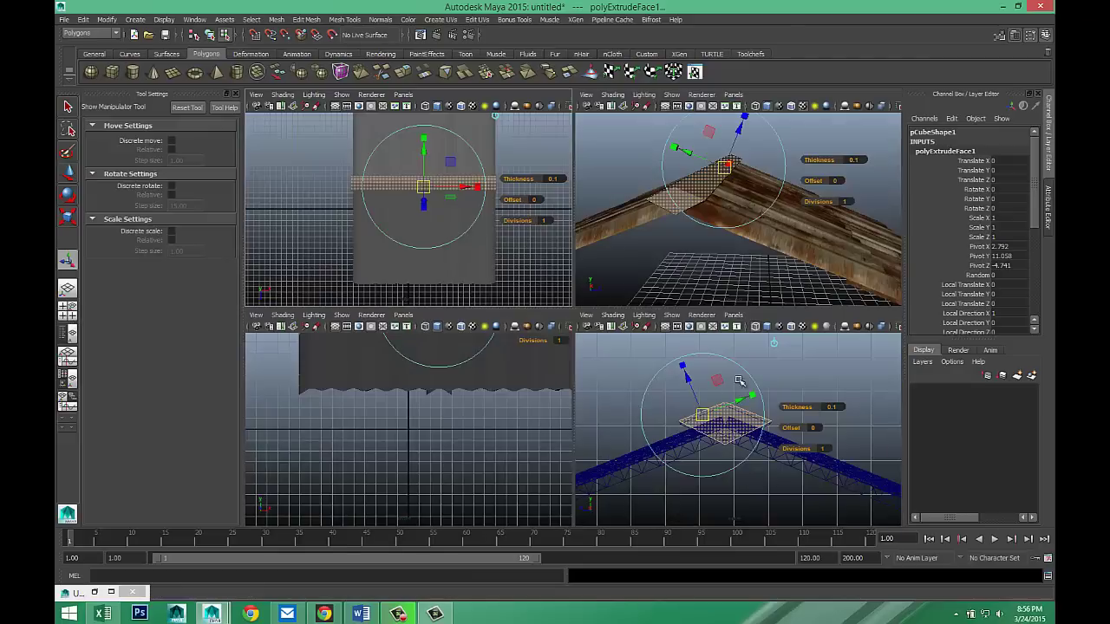
key(space)
scroll(707, 431, up, 5)
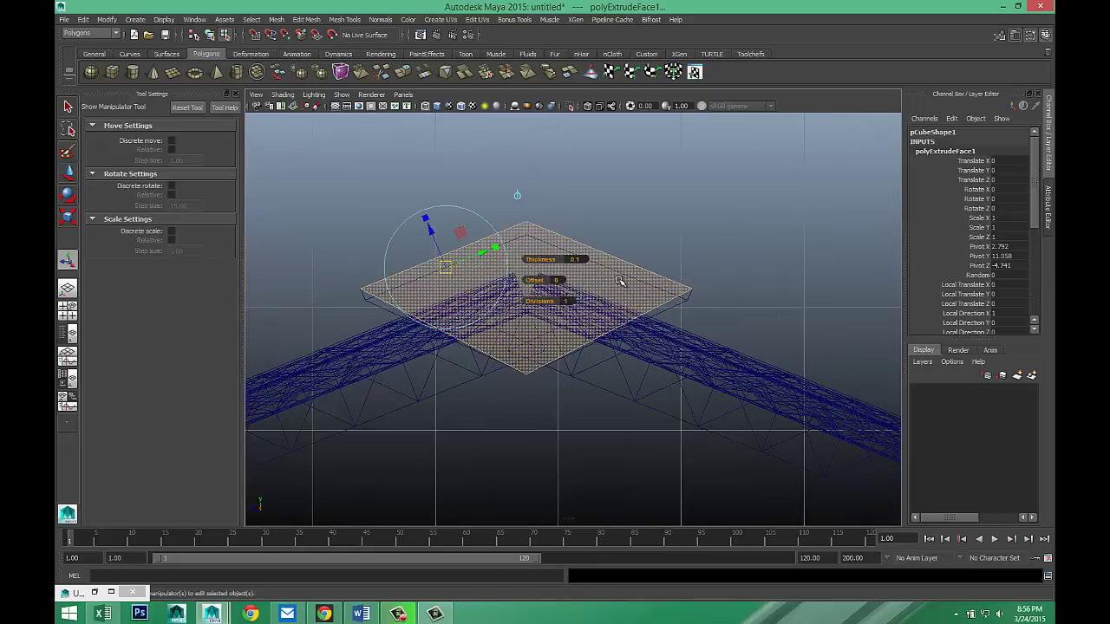
click(750, 251)
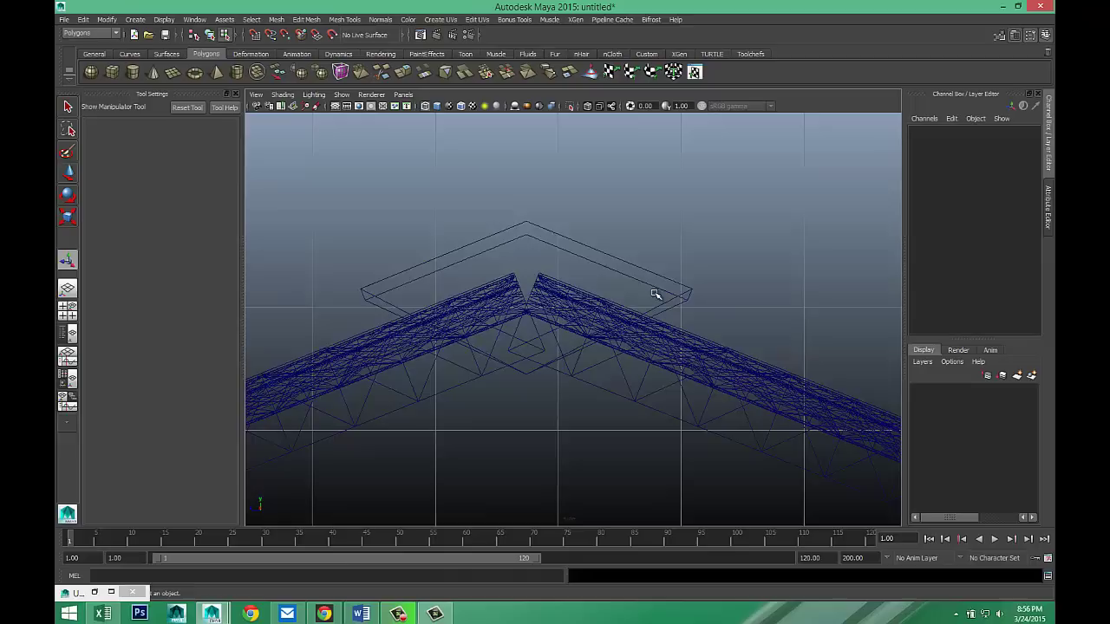
right_drag(654, 284, 679, 270)
click(655, 275)
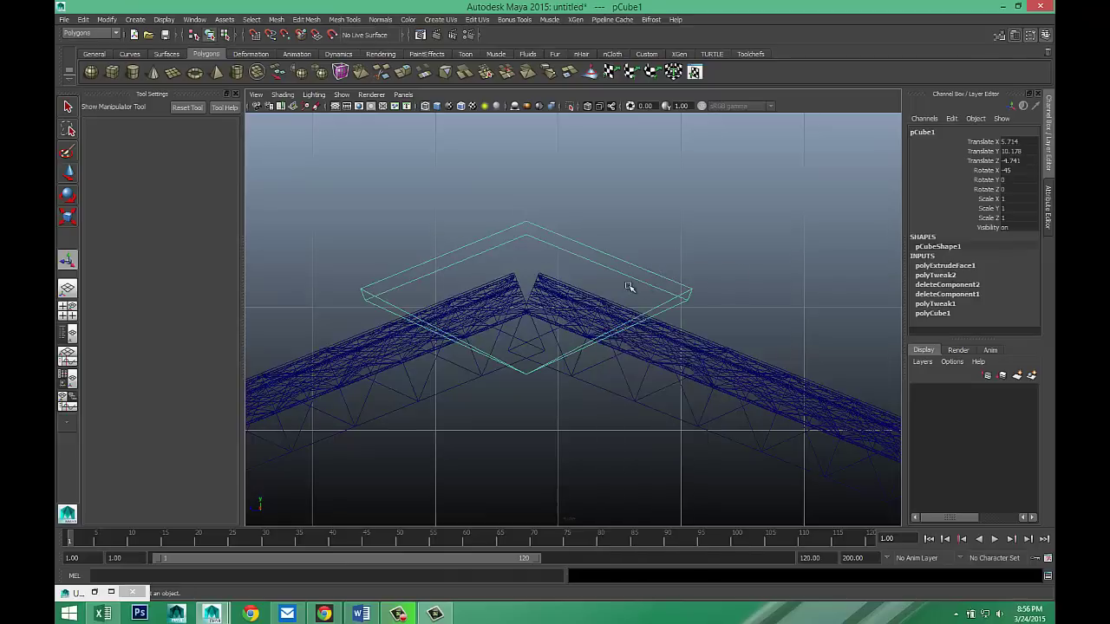
key(w)
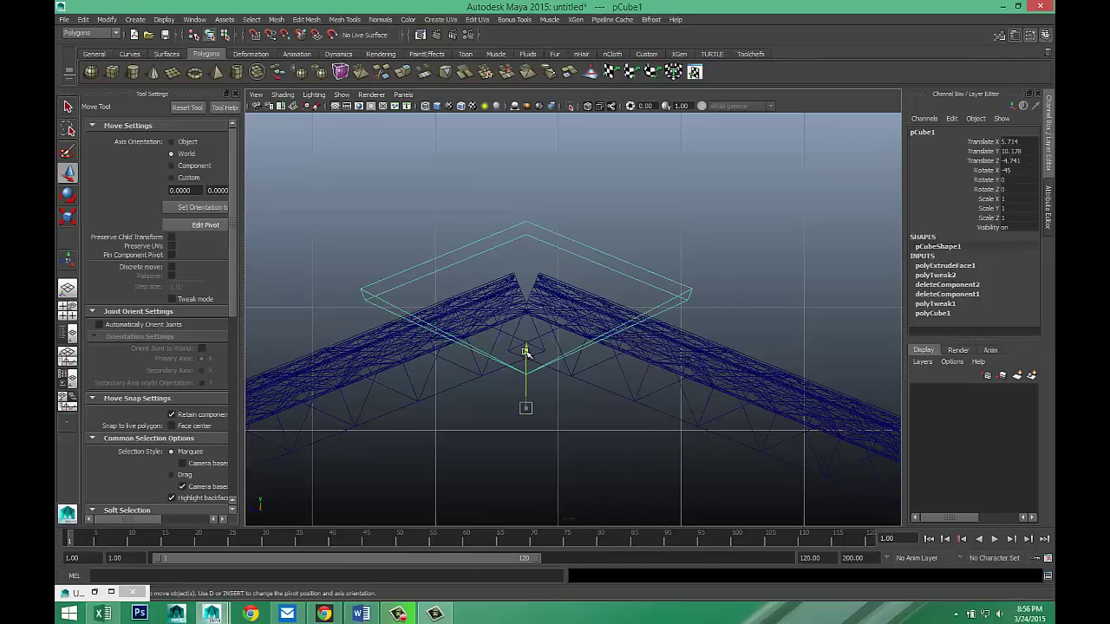
drag(529, 358, 529, 384)
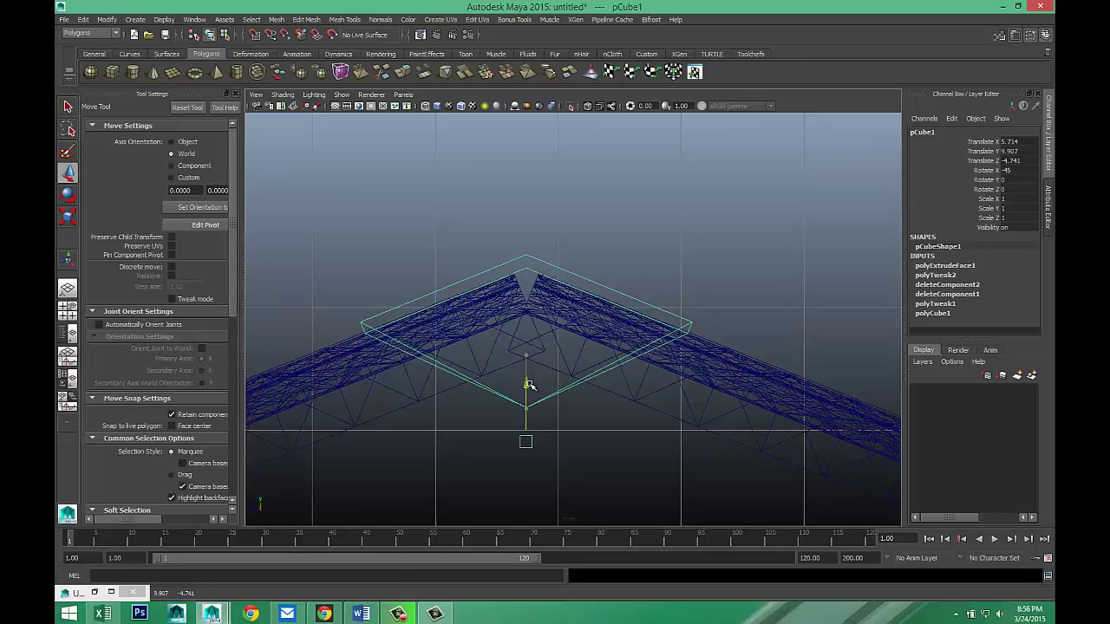
click(67, 307)
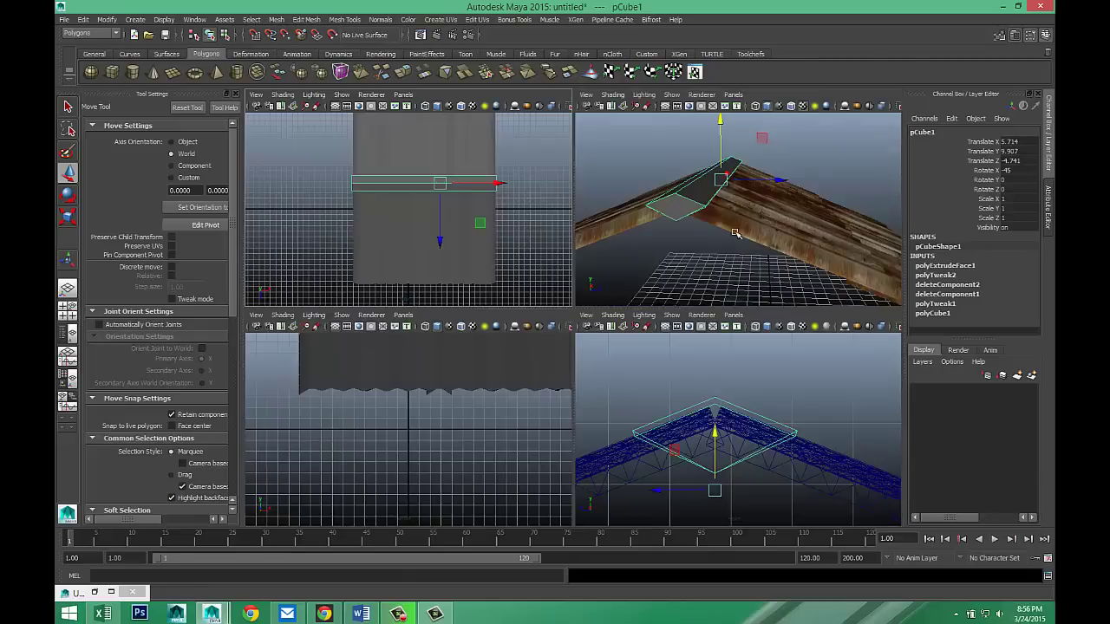
key(space)
alt+drag(671, 312, 491, 239)
Assign a new Lambert material, lambert3, to the ridge cap.
right_drag(515, 274, 533, 516)
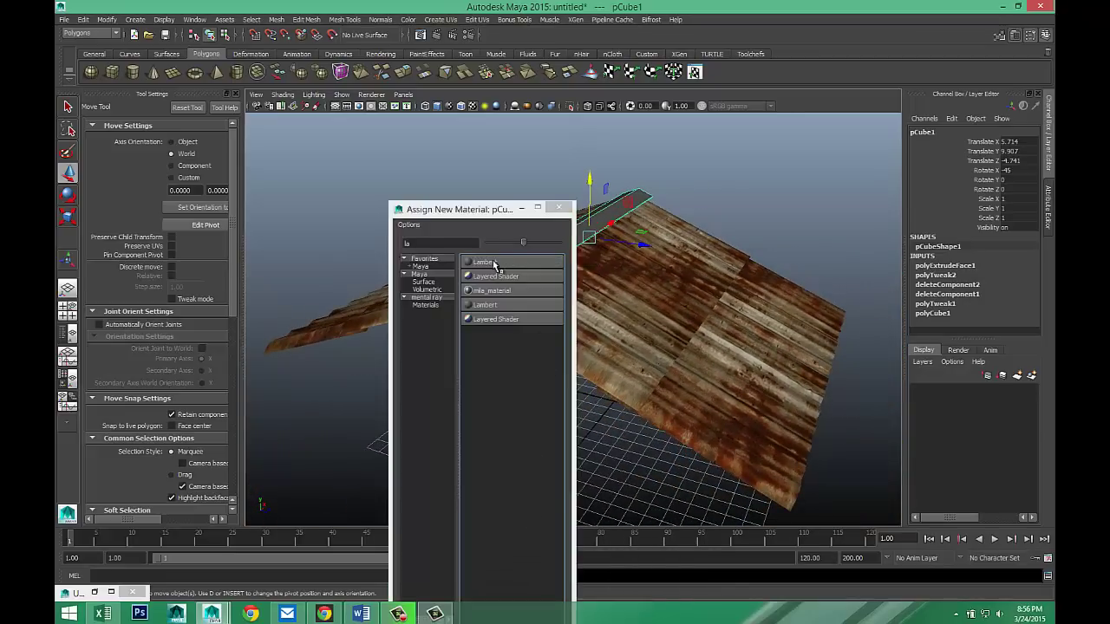
click(528, 318)
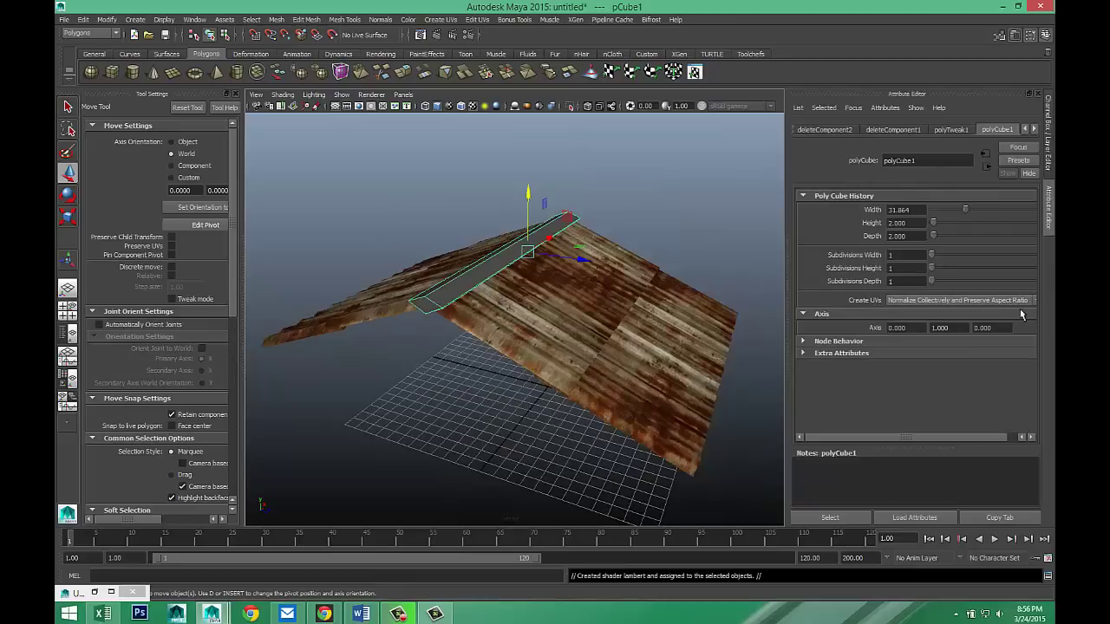
click(1033, 129)
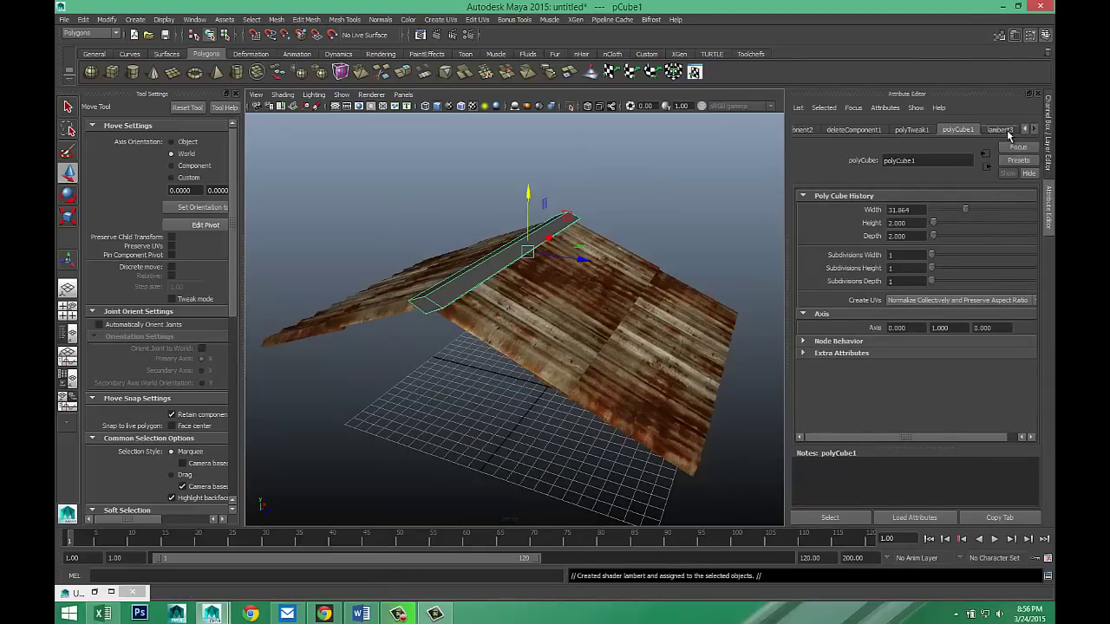
click(1003, 129)
Map rust texture.jpg as a file texture into lambert3's colour.
click(1013, 269)
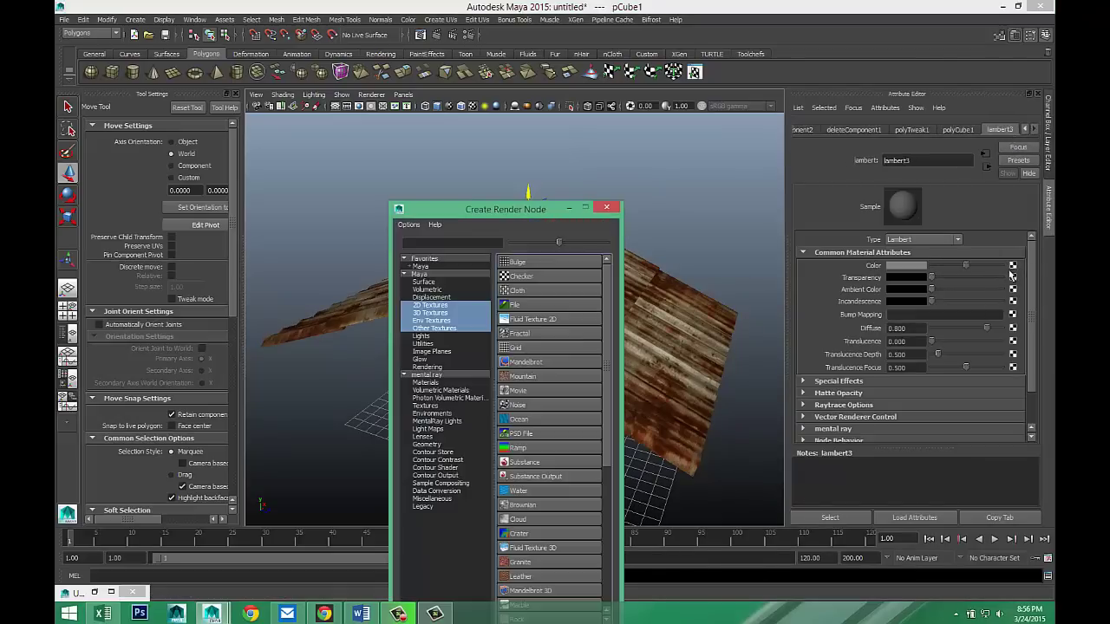
click(520, 314)
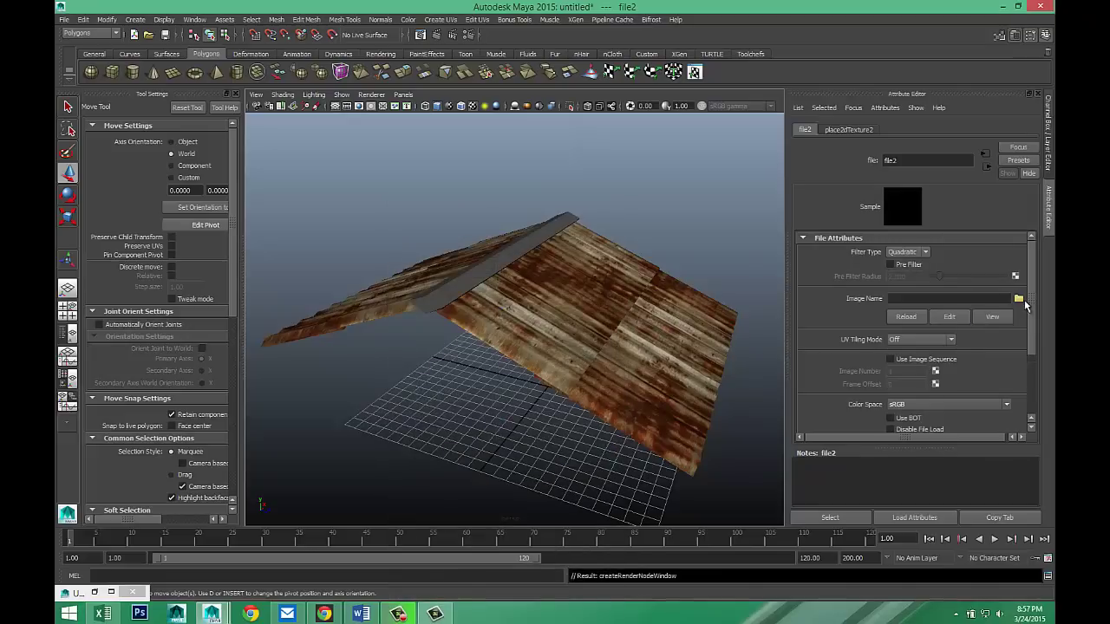
click(1020, 299)
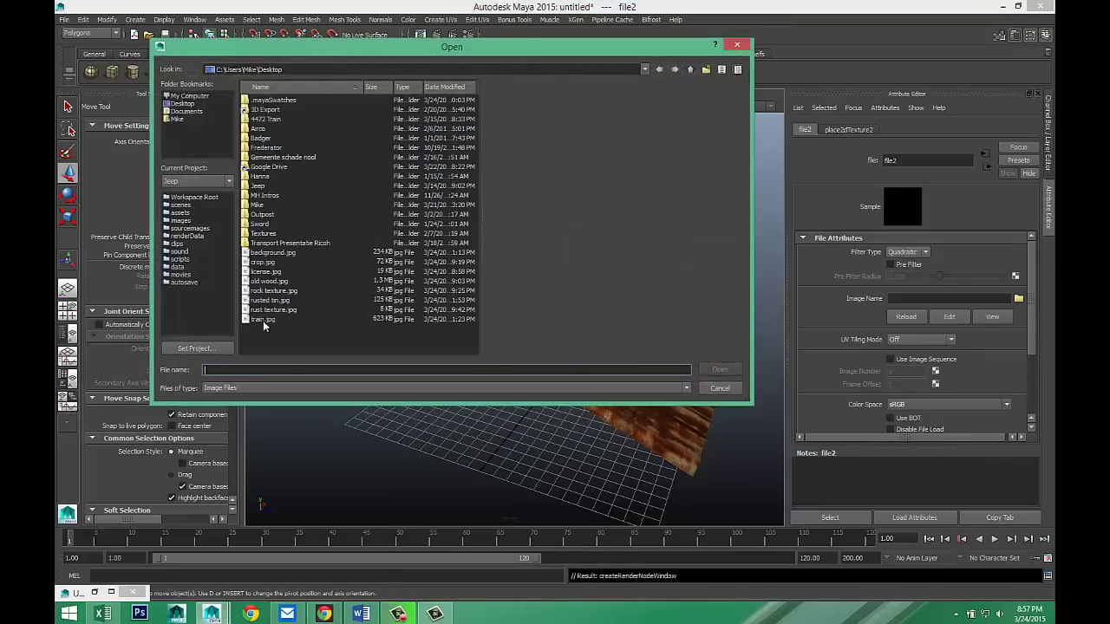
click(273, 310)
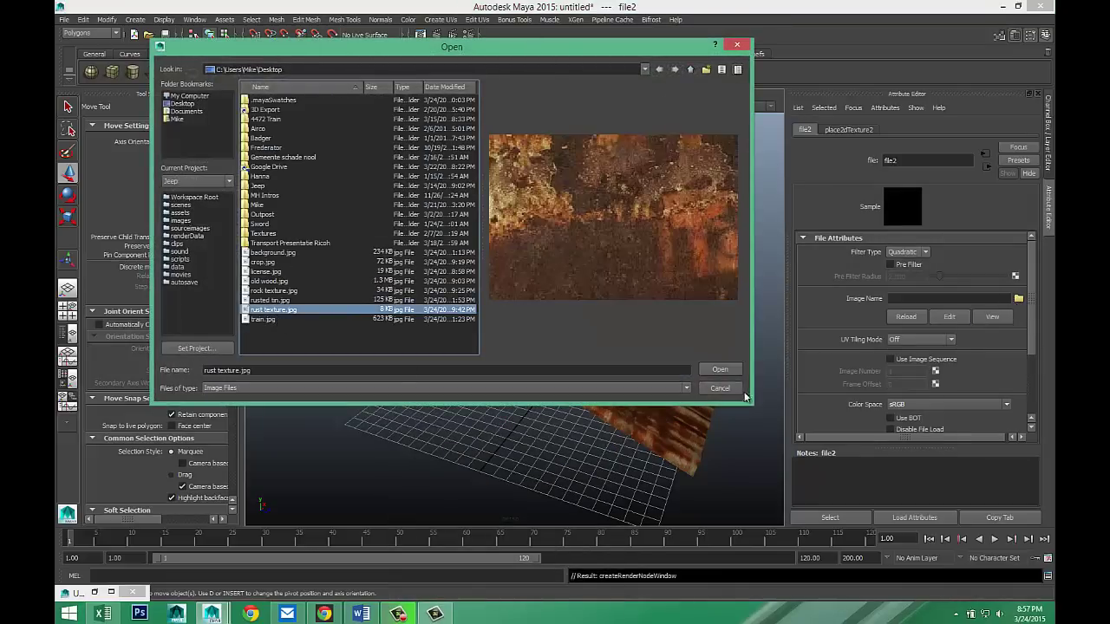
click(719, 371)
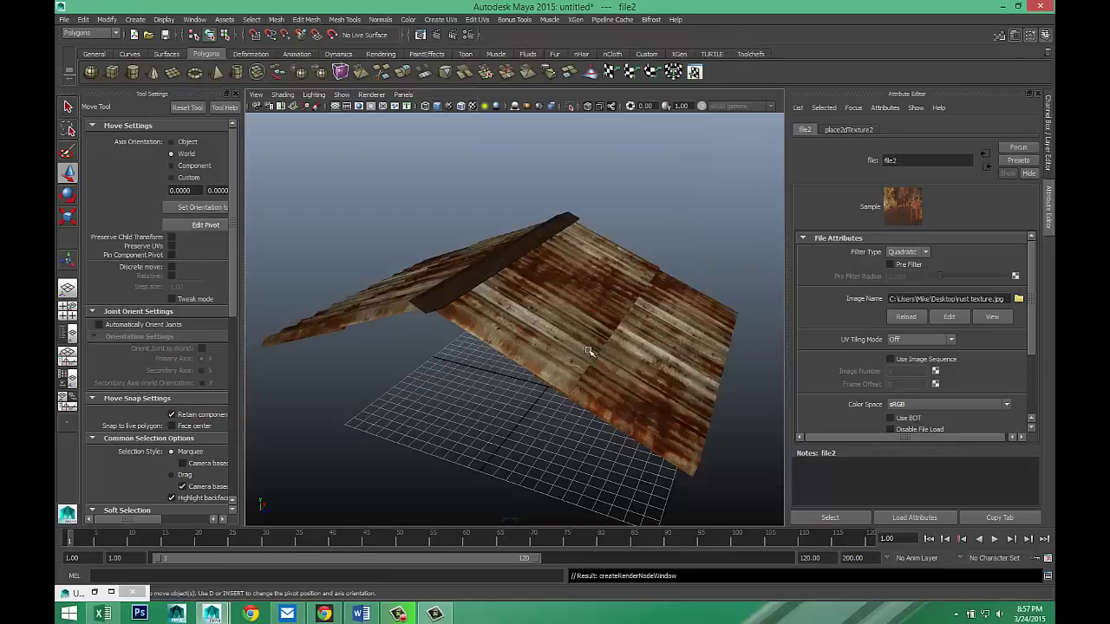
scroll(581, 356, up, 3)
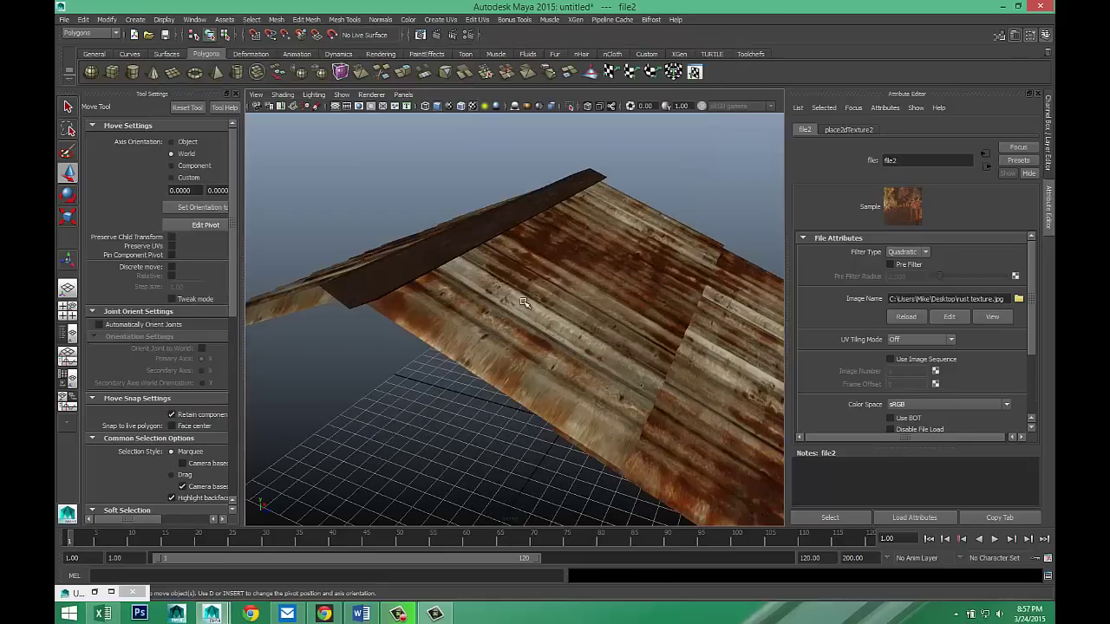
alt+drag(523, 301, 416, 298)
click(426, 296)
alt+drag(553, 317, 499, 261)
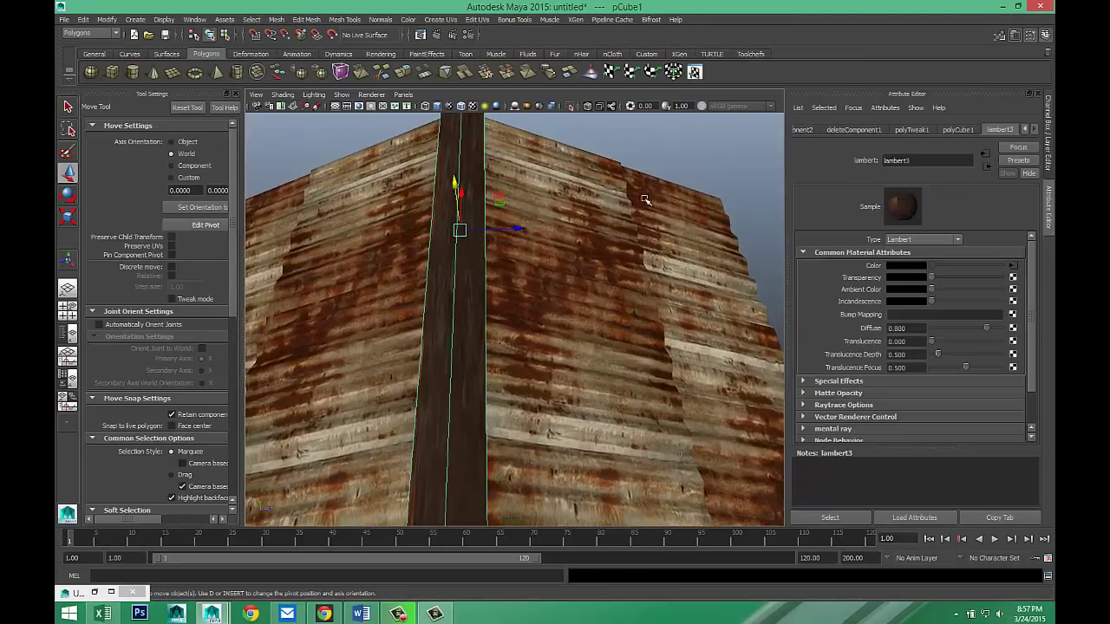
Apply Planar Mapping UVs to the ridge cap, then deselect and orbit to check the rust texture.
click(433, 25)
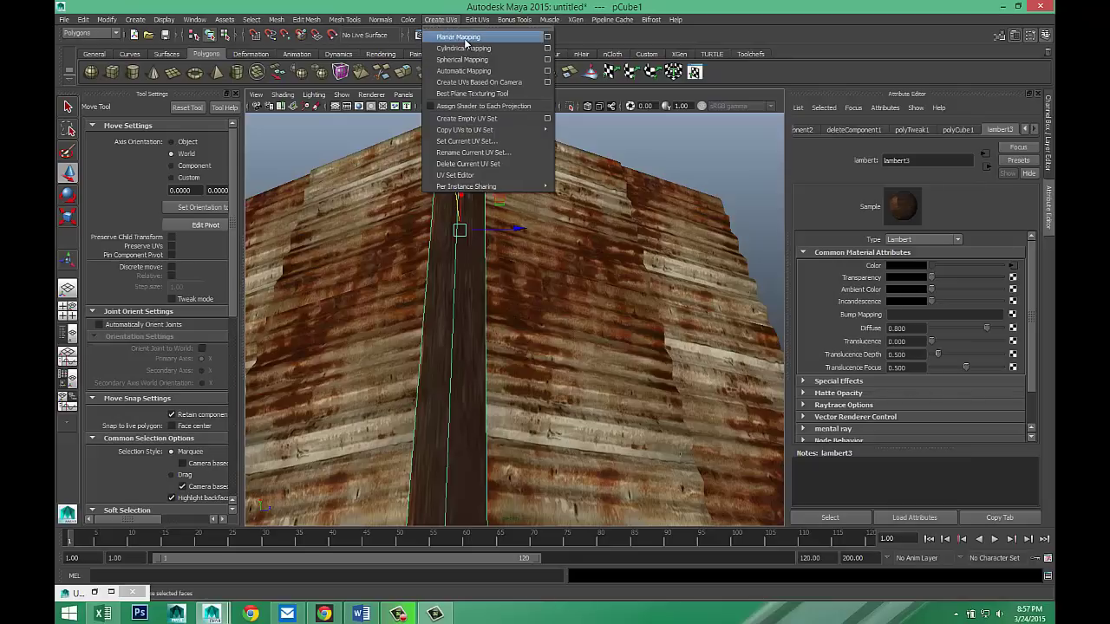
click(465, 39)
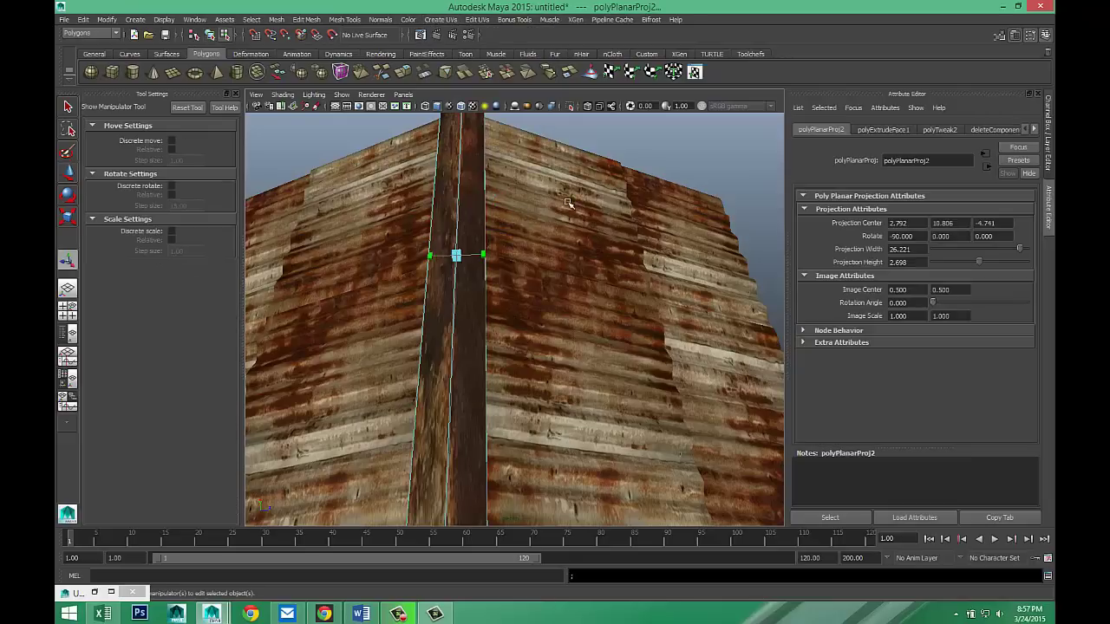
click(638, 137)
scroll(546, 239, down, 3)
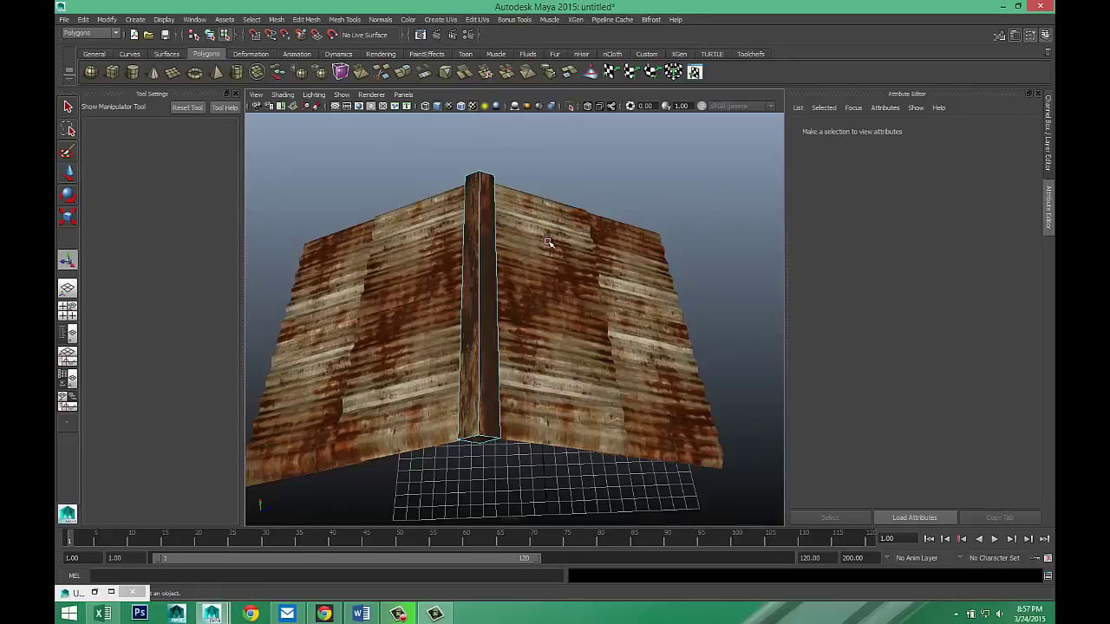
scroll(545, 243, up, 3)
alt+drag(544, 243, 614, 274)
alt+drag(488, 284, 379, 231)
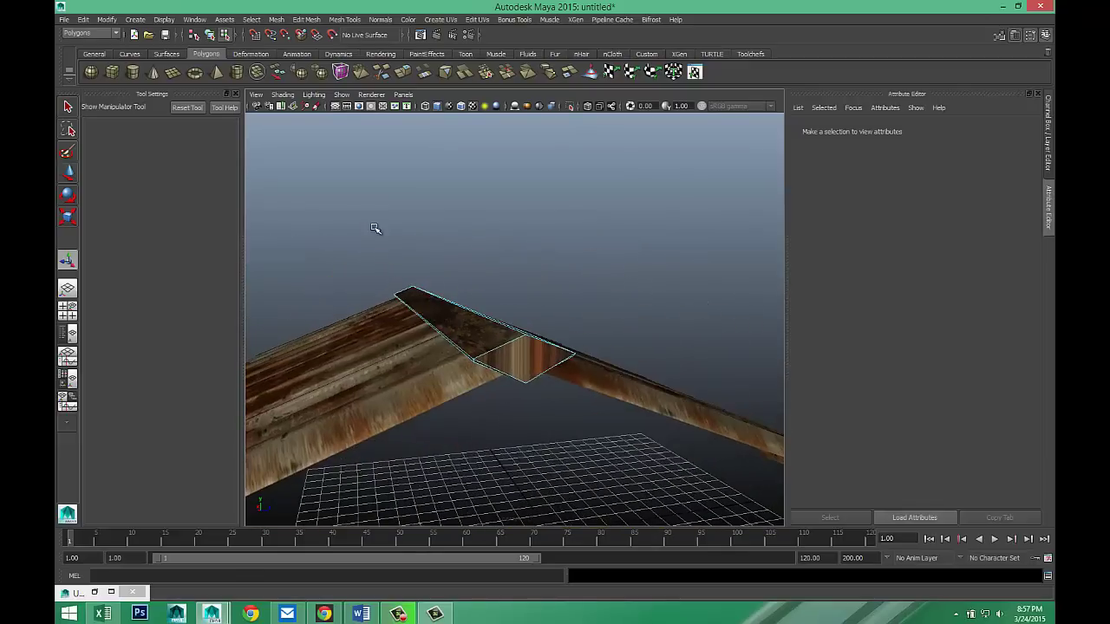
Select the ridge cap's end face and assign it a new Lambert material, lambert4.
right_drag(518, 359, 525, 356)
click(529, 357)
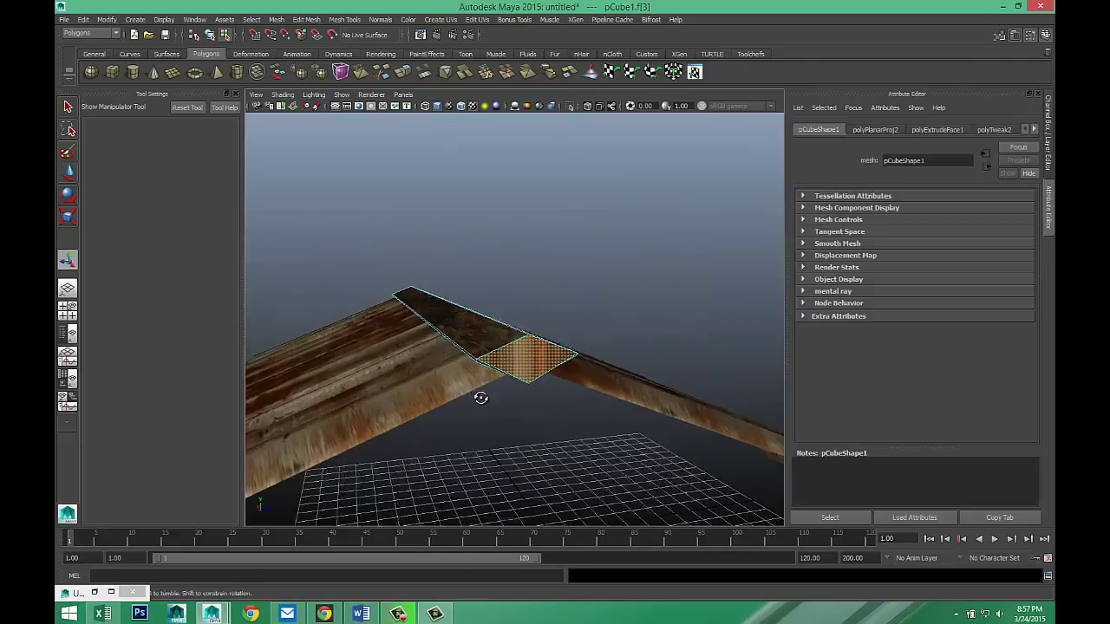
alt+drag(480, 397, 551, 373)
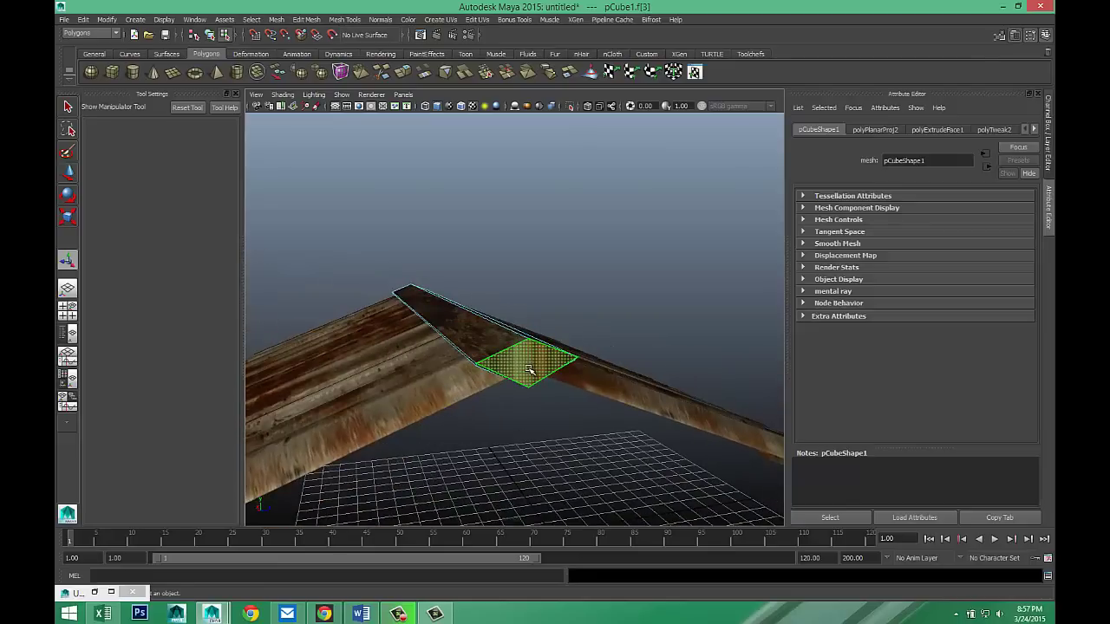
key(q)
right_click(527, 369)
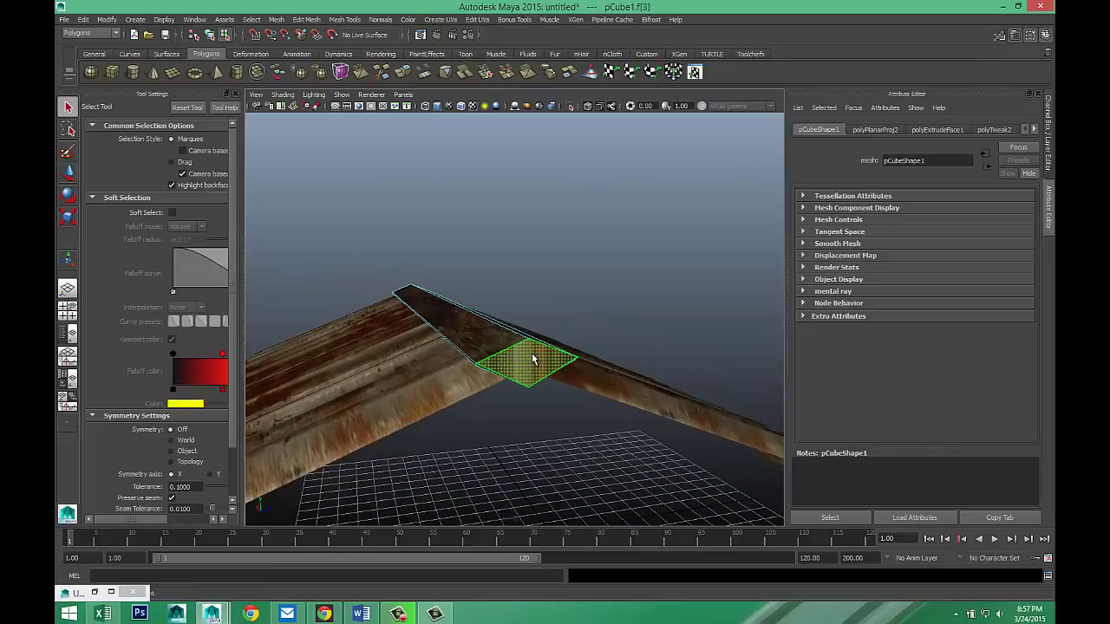
right_drag(527, 363, 526, 571)
click(496, 263)
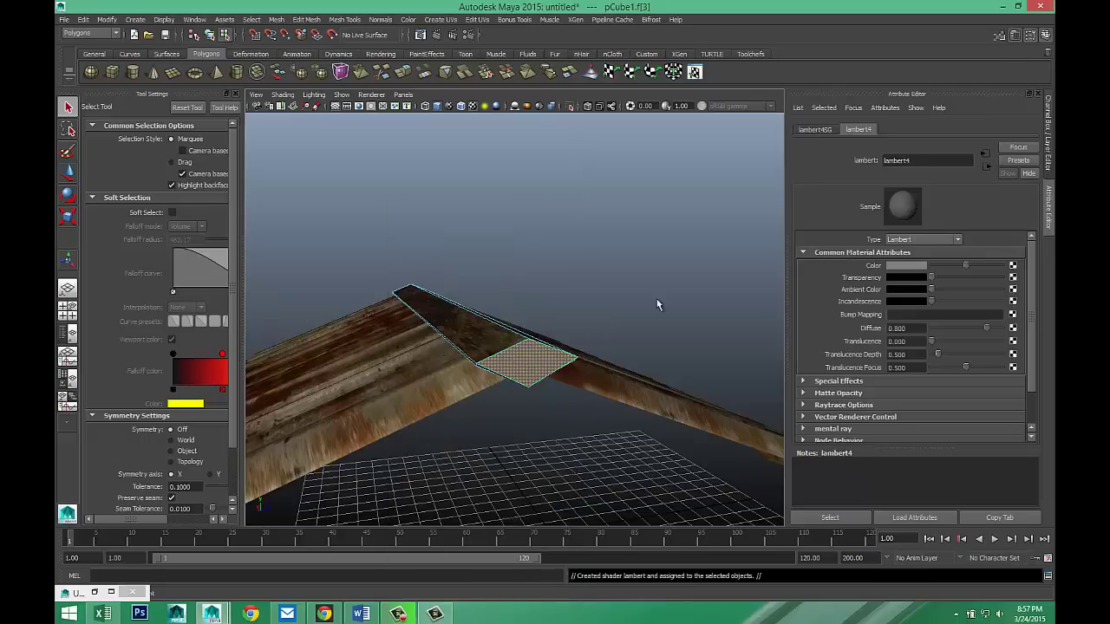
Load rust texture.jpg as lambert4's colour file texture.
click(1013, 265)
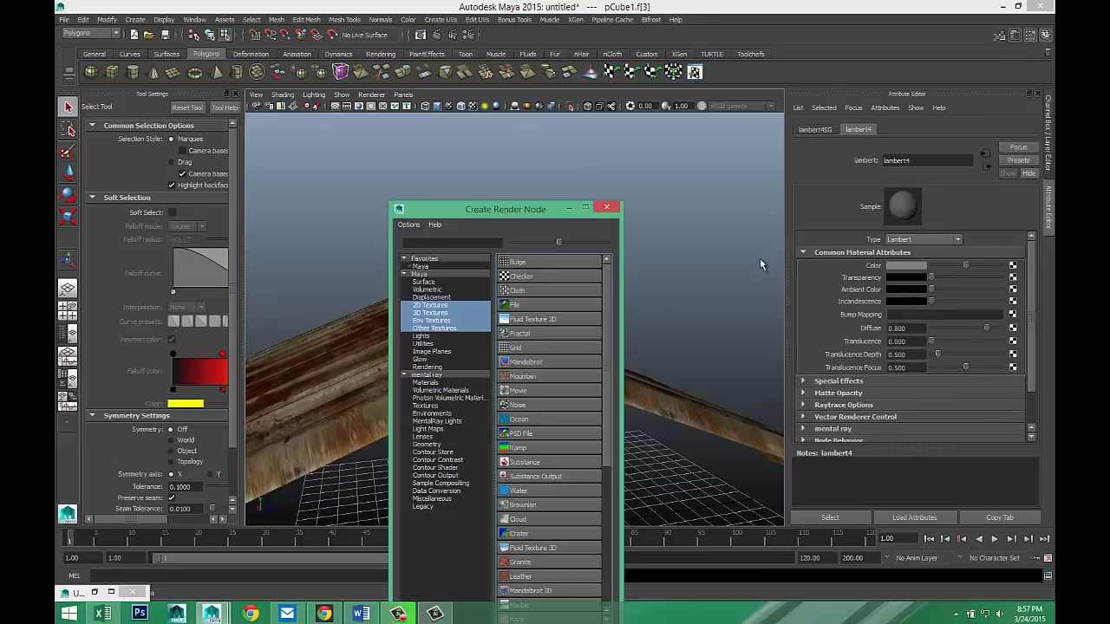
click(543, 304)
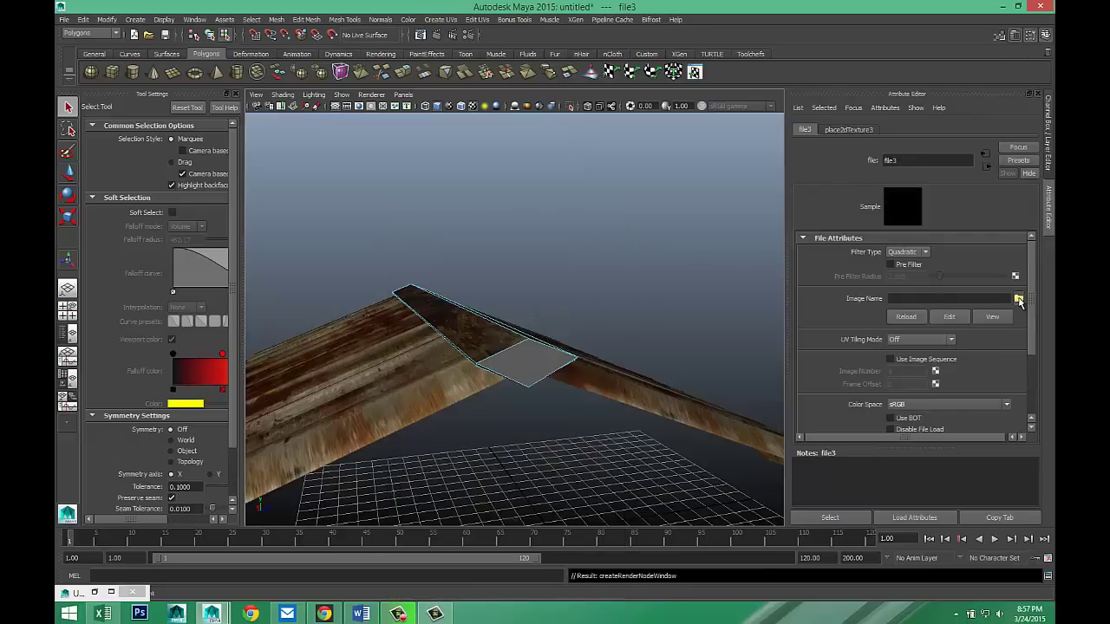
click(1019, 299)
click(271, 300)
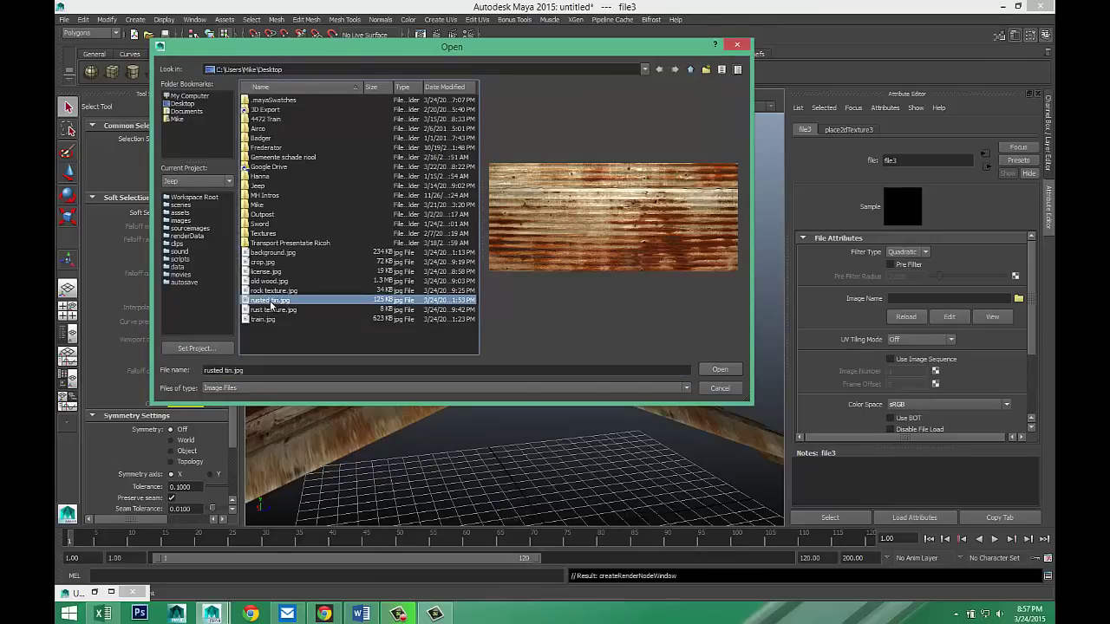
click(273, 310)
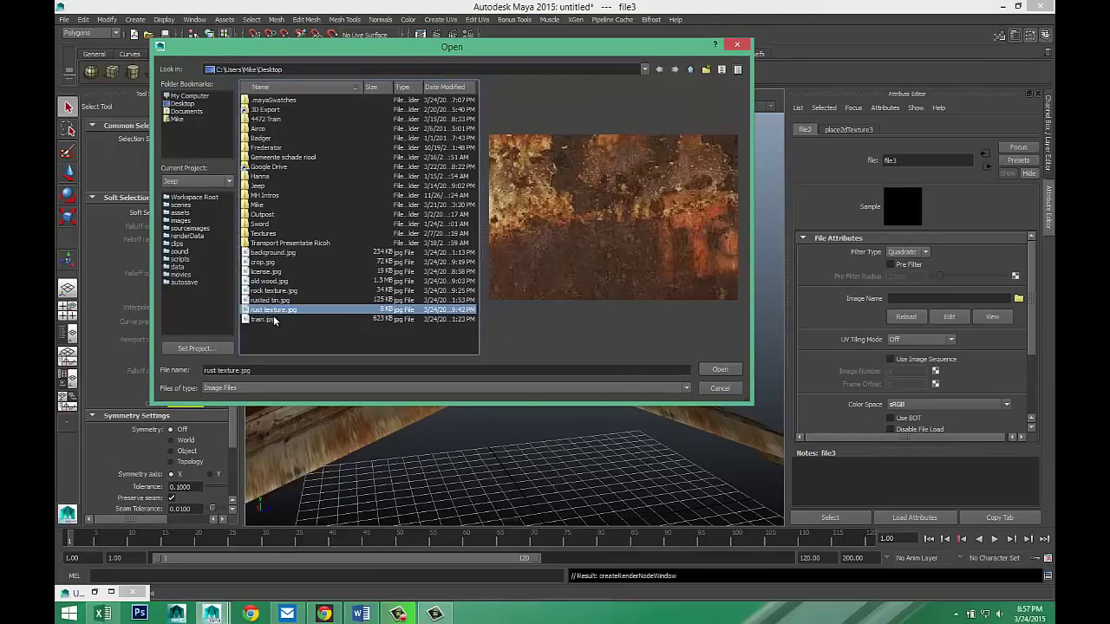
click(719, 369)
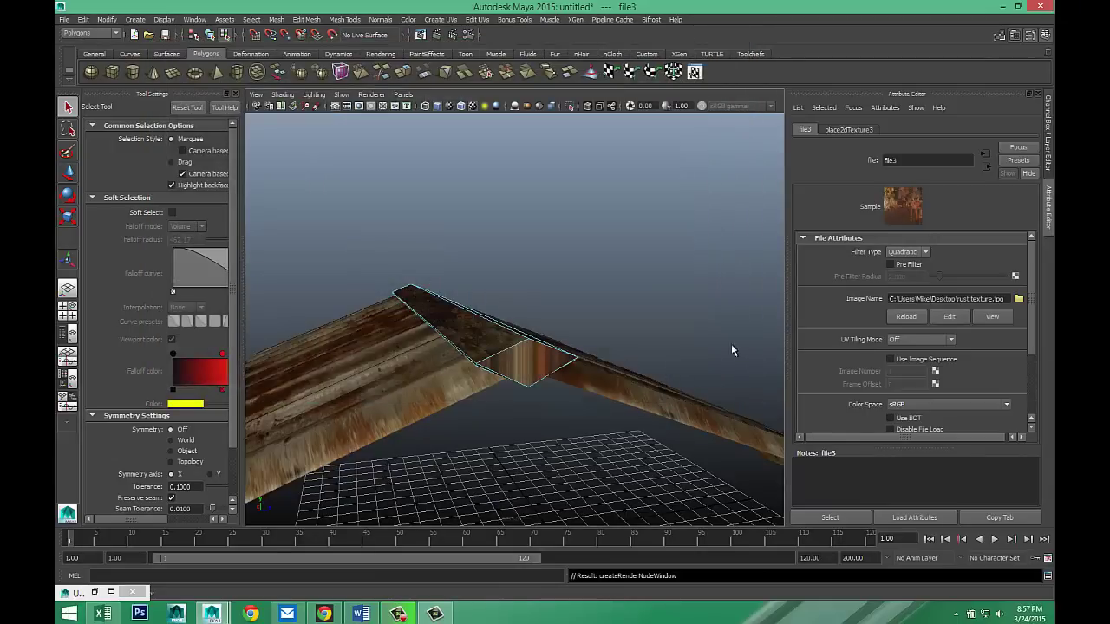
Apply Planar Mapping UVs to the patched ridge face.
click(439, 20)
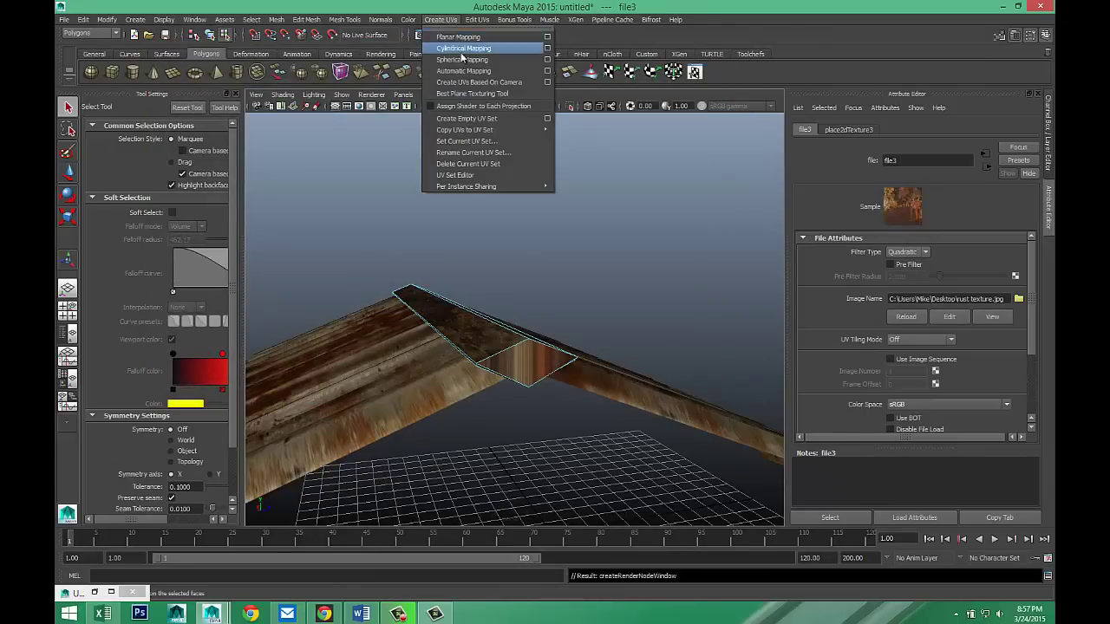
mouse_move(477, 21)
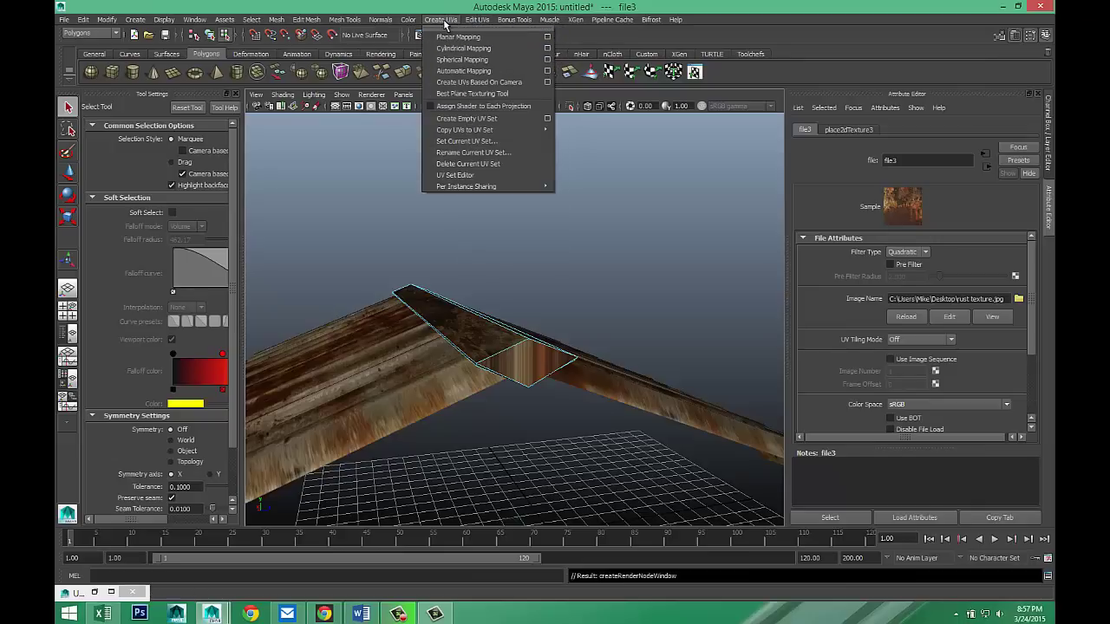
click(457, 37)
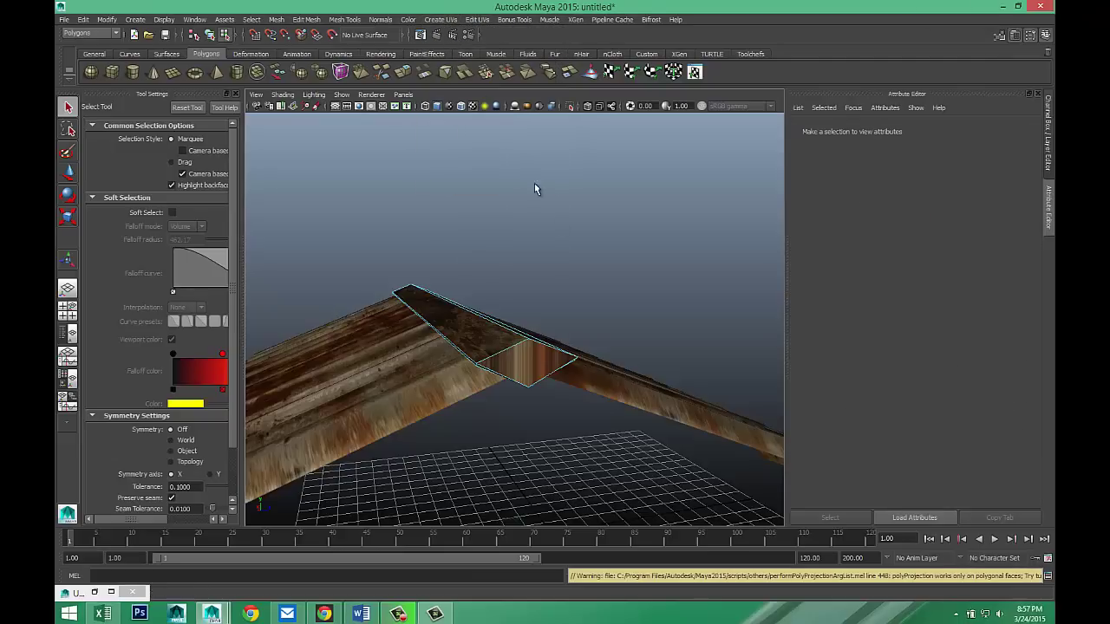
click(534, 357)
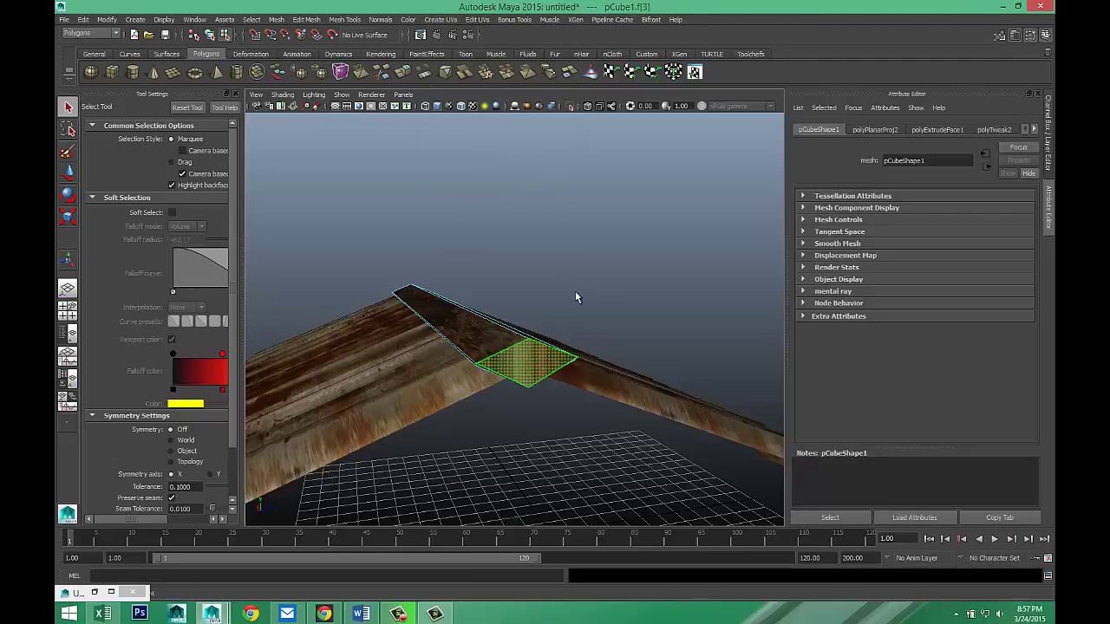
click(441, 20)
click(458, 37)
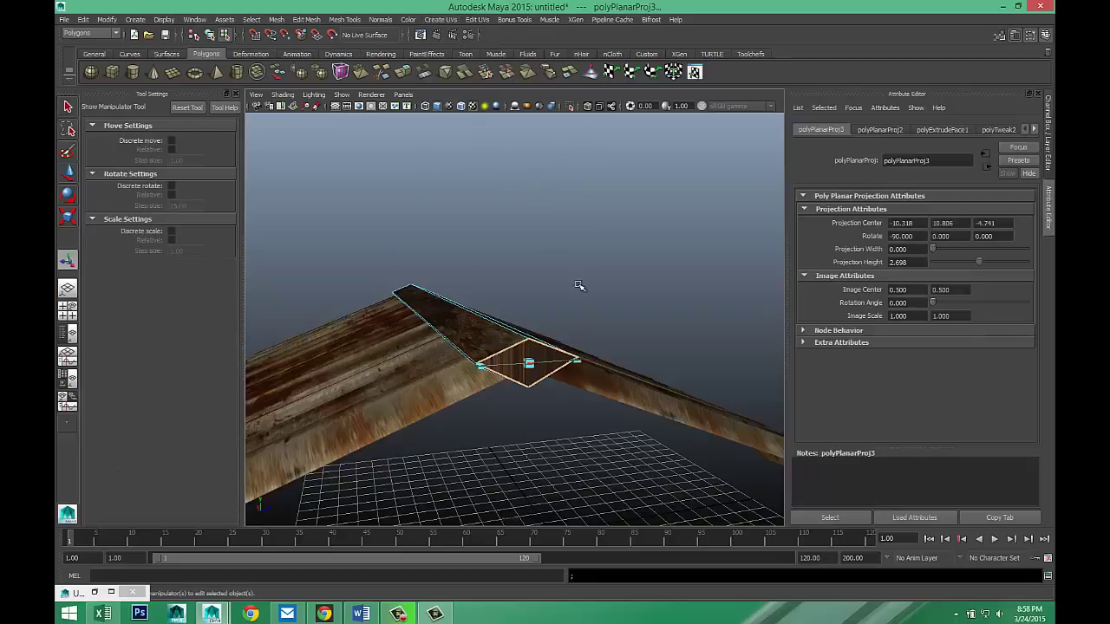
Open the UV Texture Editor and select all of the mapped face's UVs.
click(478, 19)
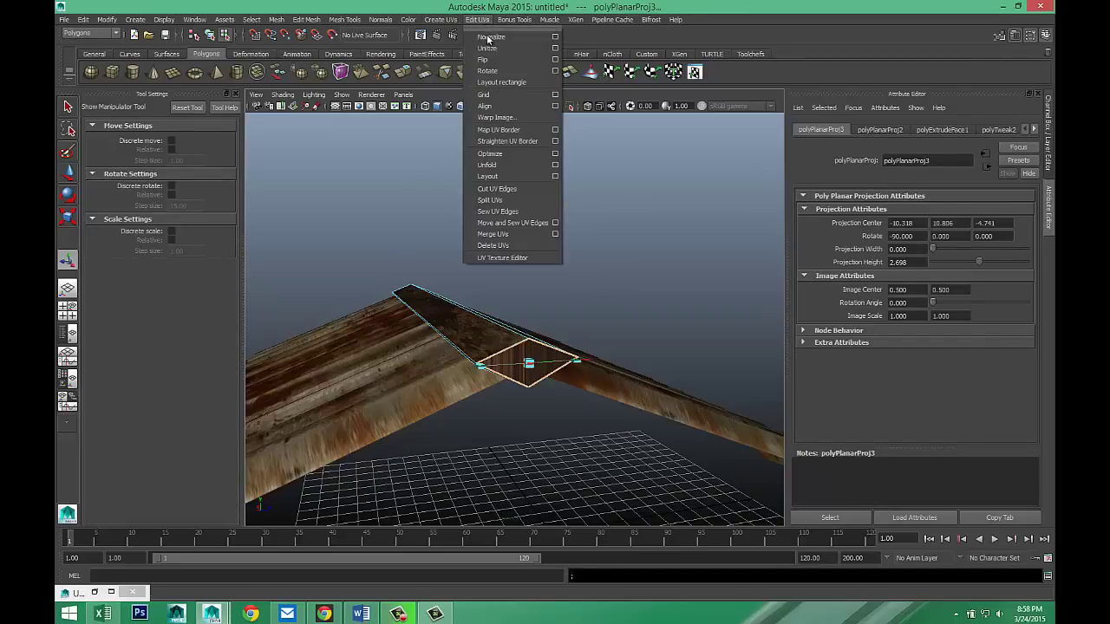
click(508, 241)
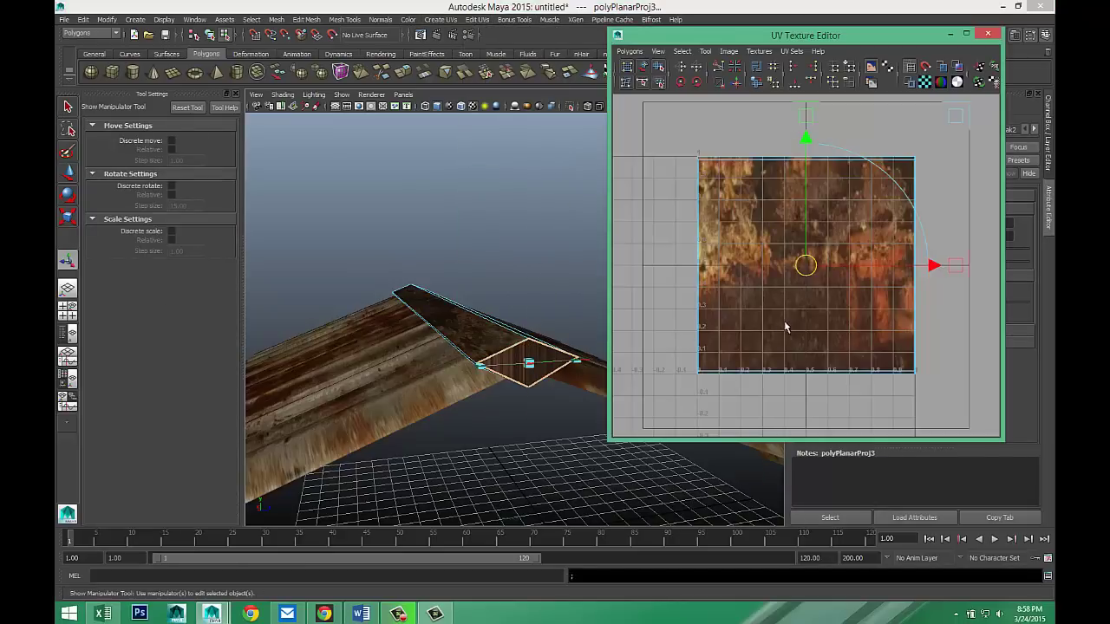
scroll(785, 327, down, 3)
right_drag(780, 252, 794, 231)
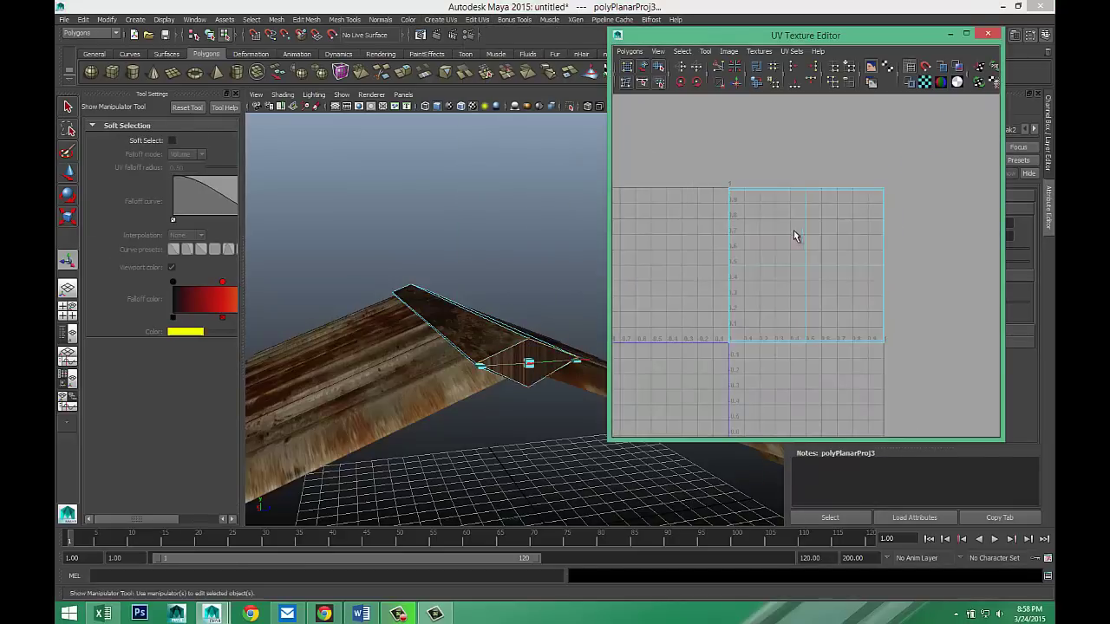
scroll(794, 231, down, 2)
key(ctrl+F12)
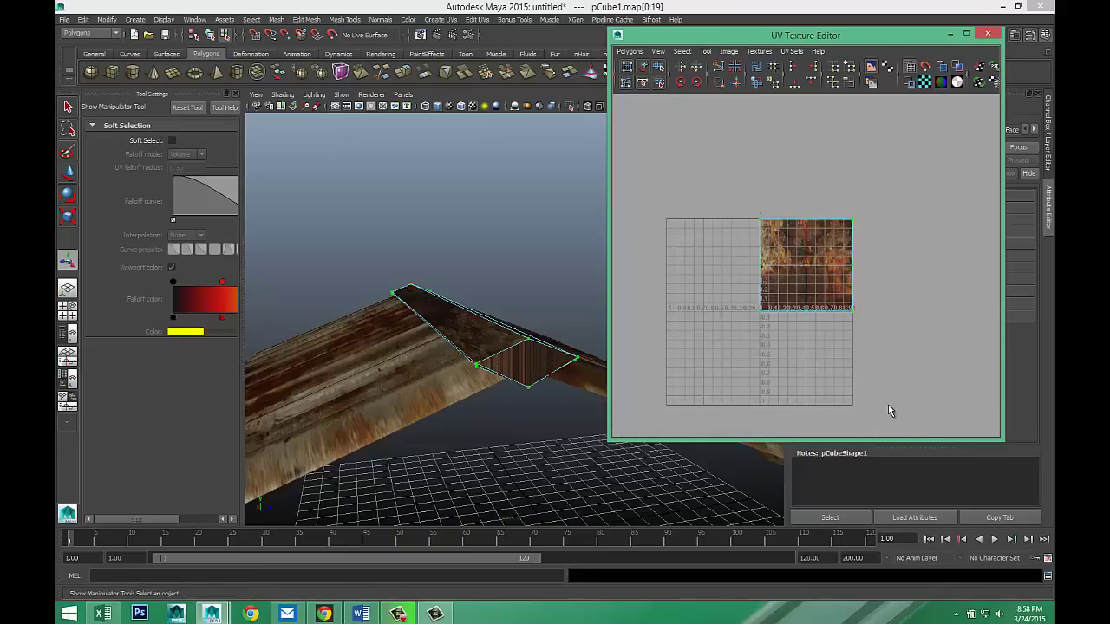
scroll(888, 404, up, 1)
scroll(886, 405, up, 2)
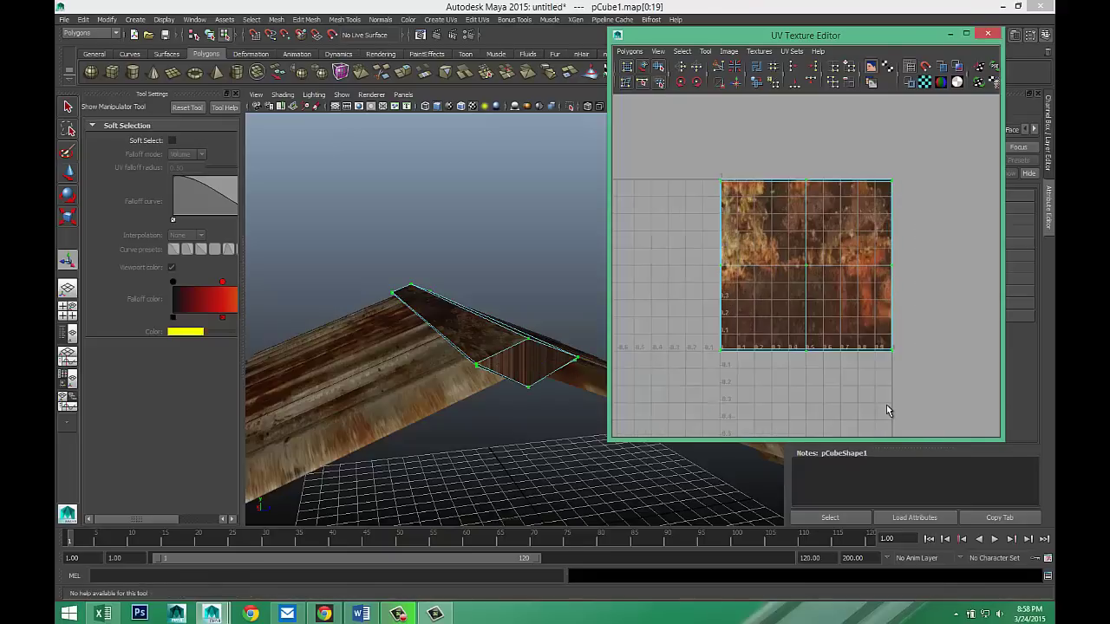
scroll(886, 405, down, 2)
Try sliding the face's UV shell sideways, then undo the shift.
right_drag(525, 364, 529, 362)
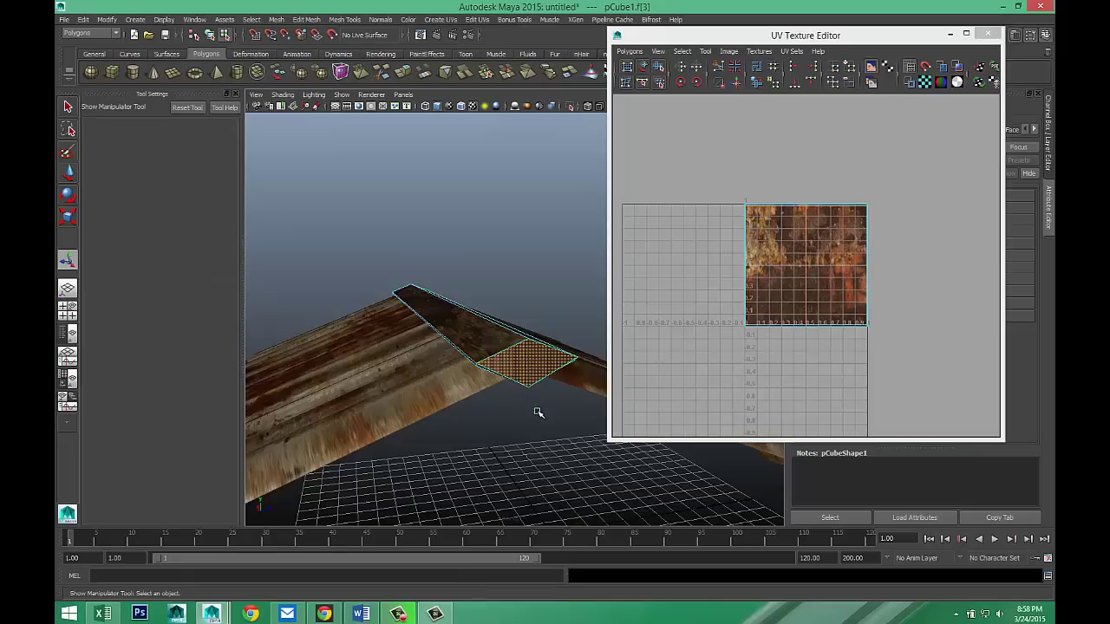
scroll(792, 340, up, 2)
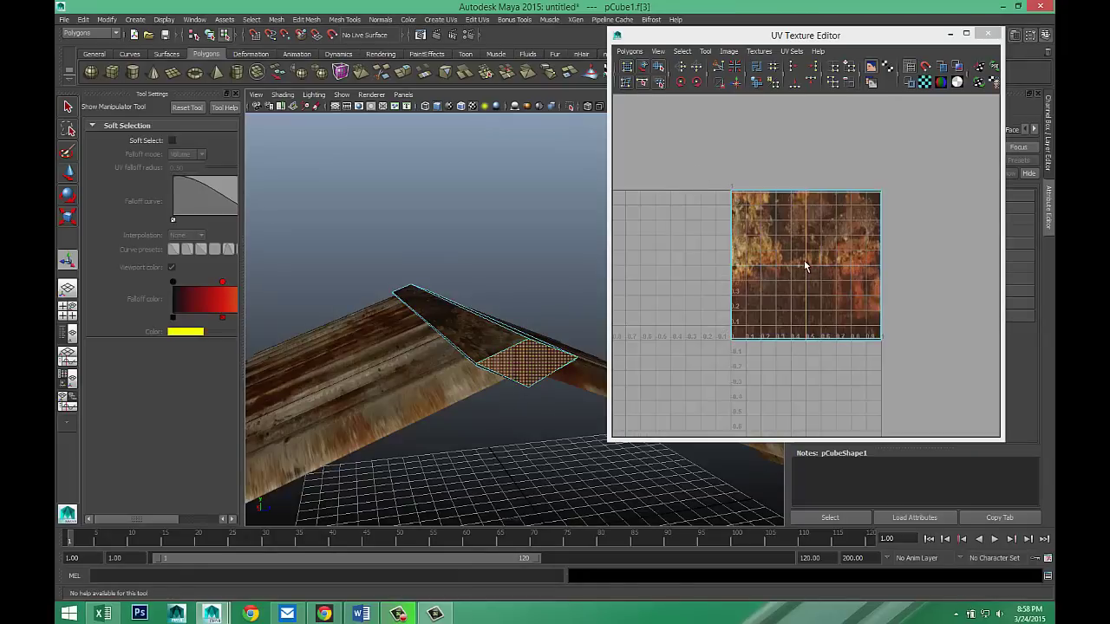
right_drag(806, 267, 840, 260)
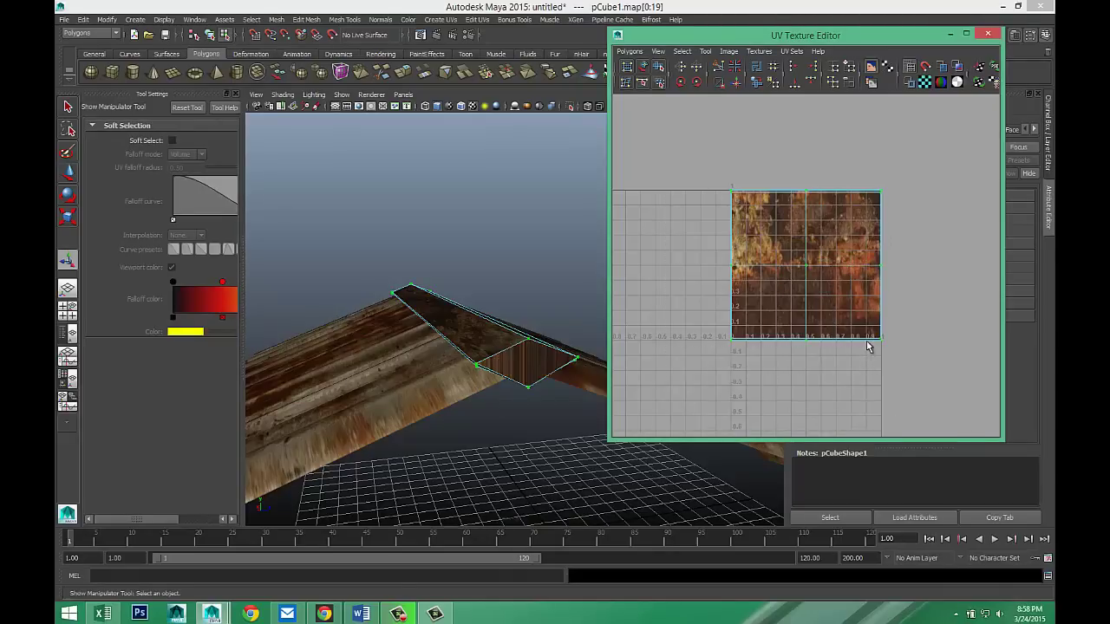
key(w)
mouse_move(870, 269)
mouse_down()
mouse_move(848, 260)
mouse_move(870, 266)
mouse_up()
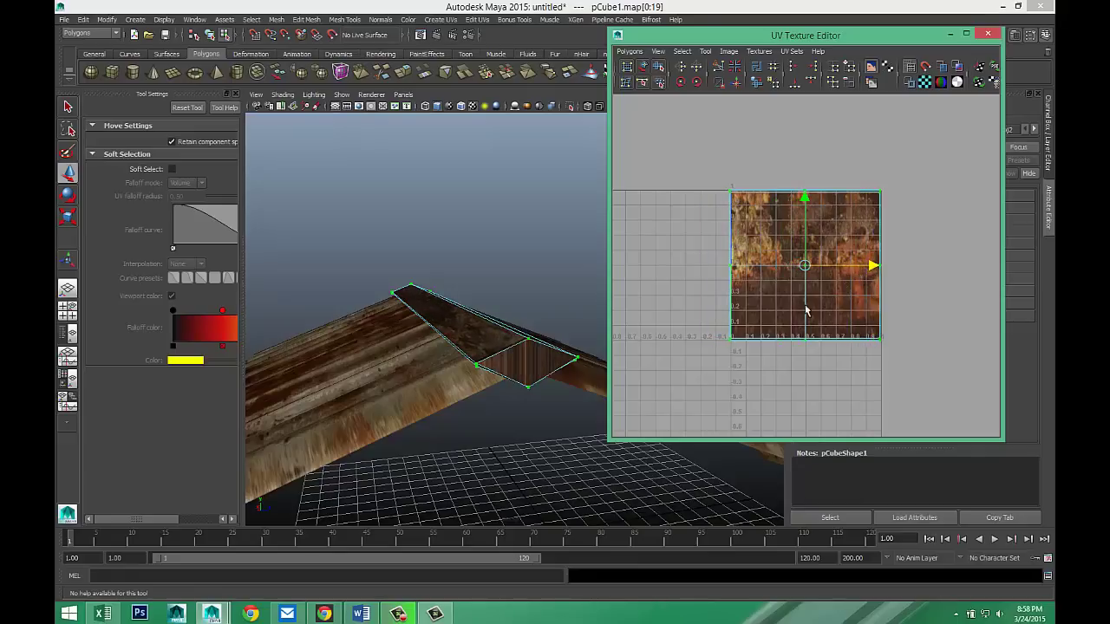
key(ctrl+z)
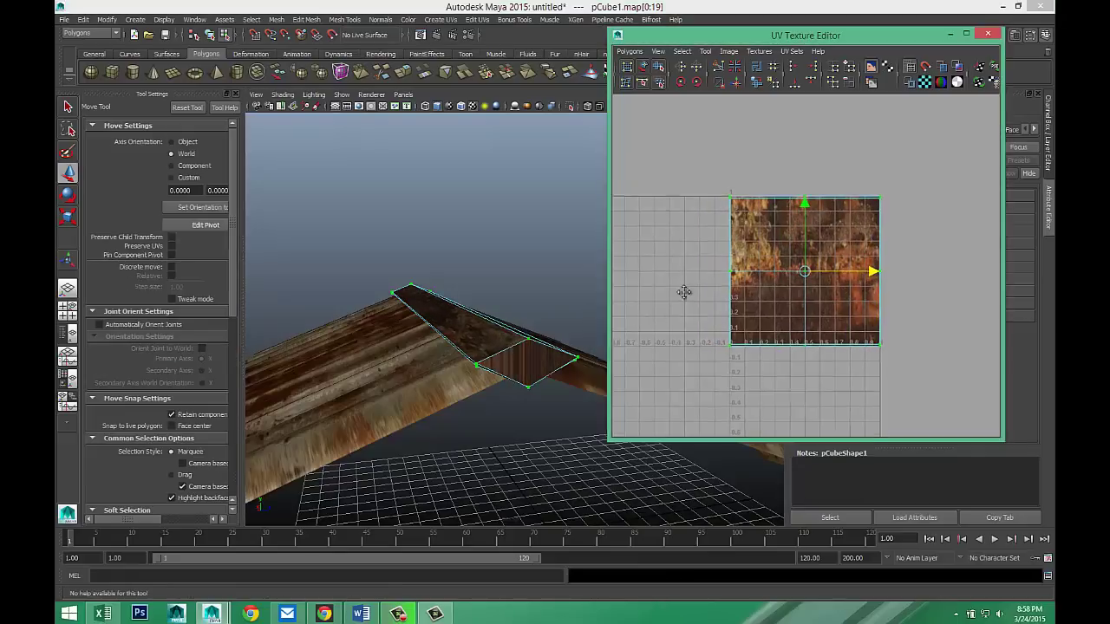
alt+middle_drag(684, 293, 687, 307)
Apply Automatic Mapping UVs to the patched ridge face.
click(987, 35)
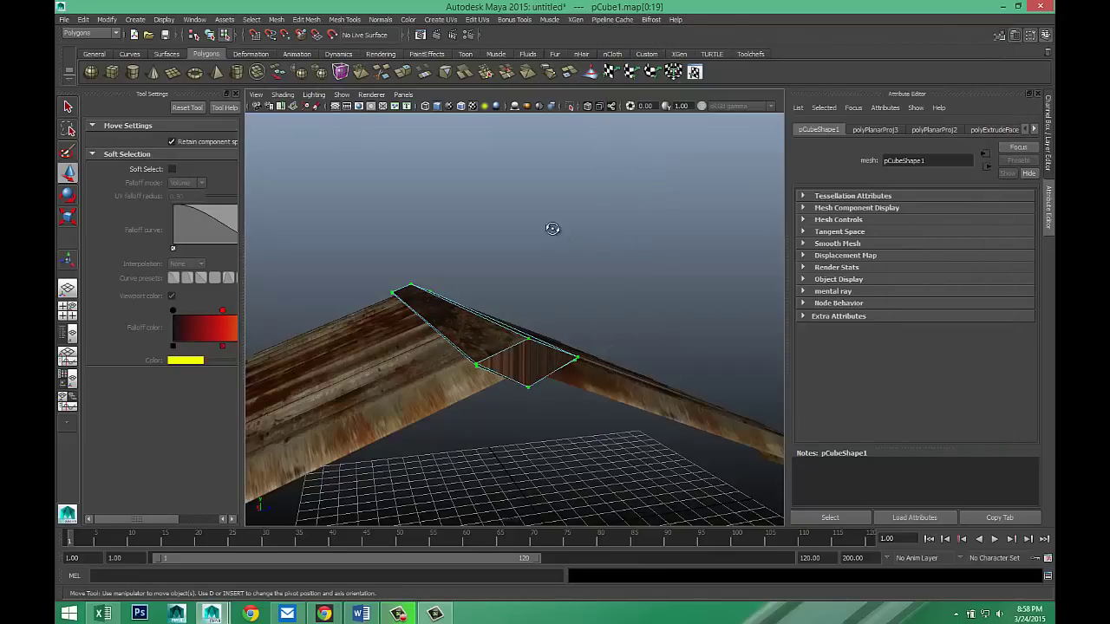
alt+drag(550, 230, 536, 198)
right_drag(552, 364, 553, 361)
click(554, 361)
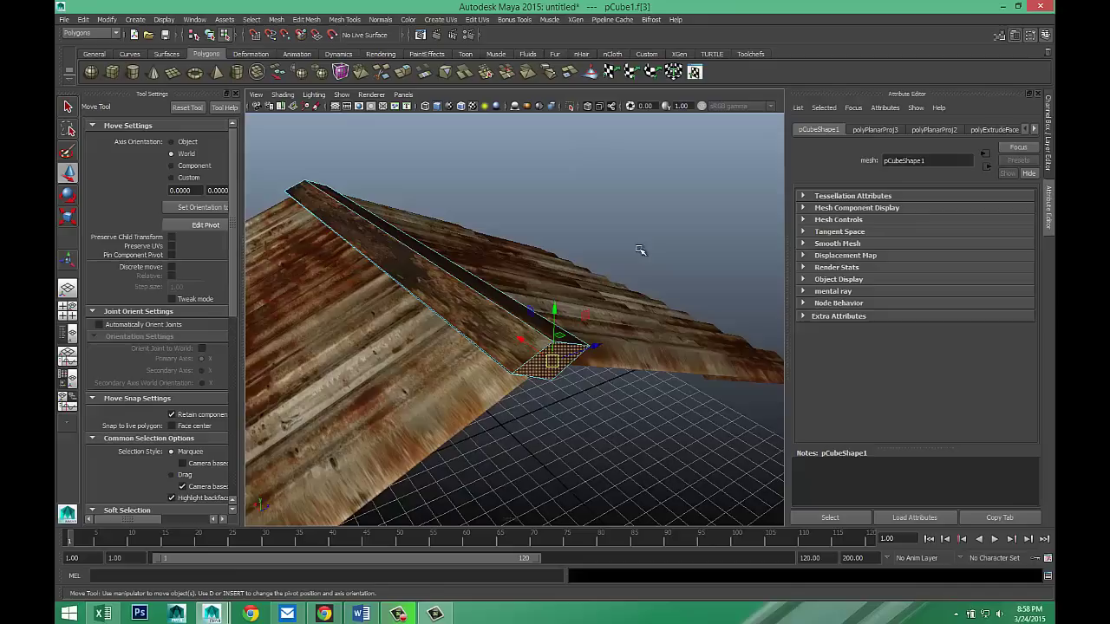
click(468, 21)
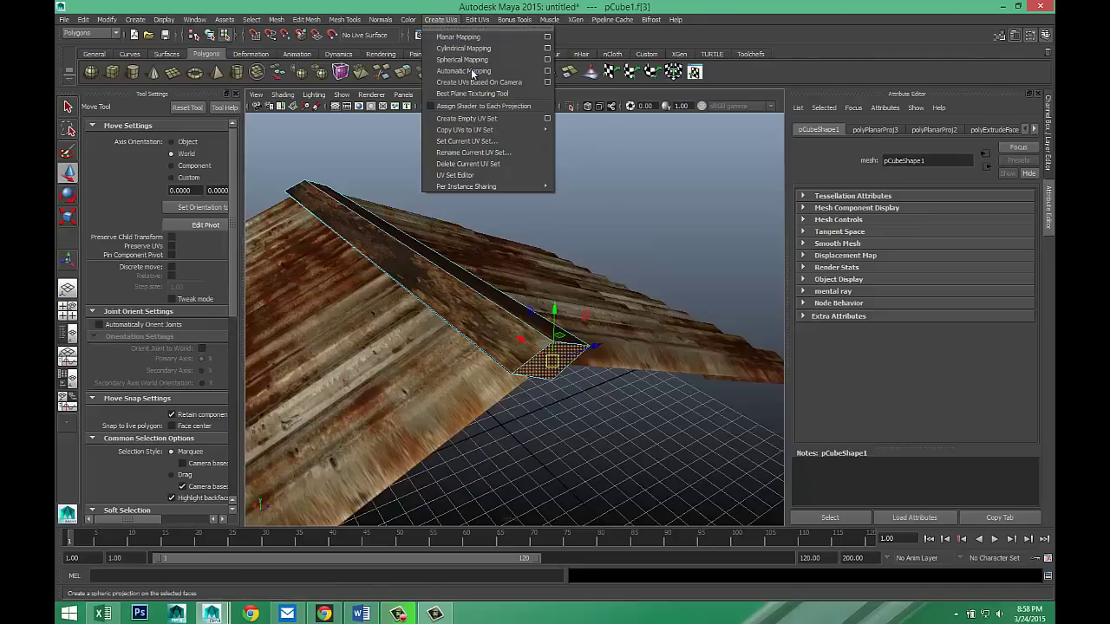
click(473, 72)
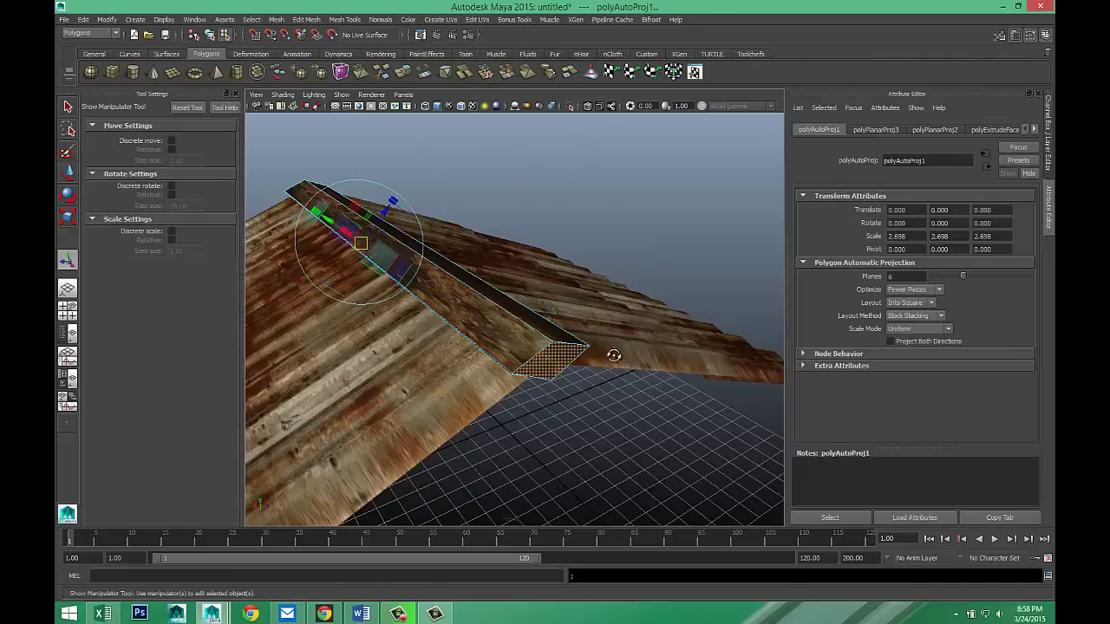
Apply Automatic Mapping to the ridge plank's top face, then deselect and inspect the roof.
alt+drag(613, 354, 595, 322)
alt+drag(537, 280, 614, 386)
scroll(590, 364, up, 3)
scroll(590, 363, down, 4)
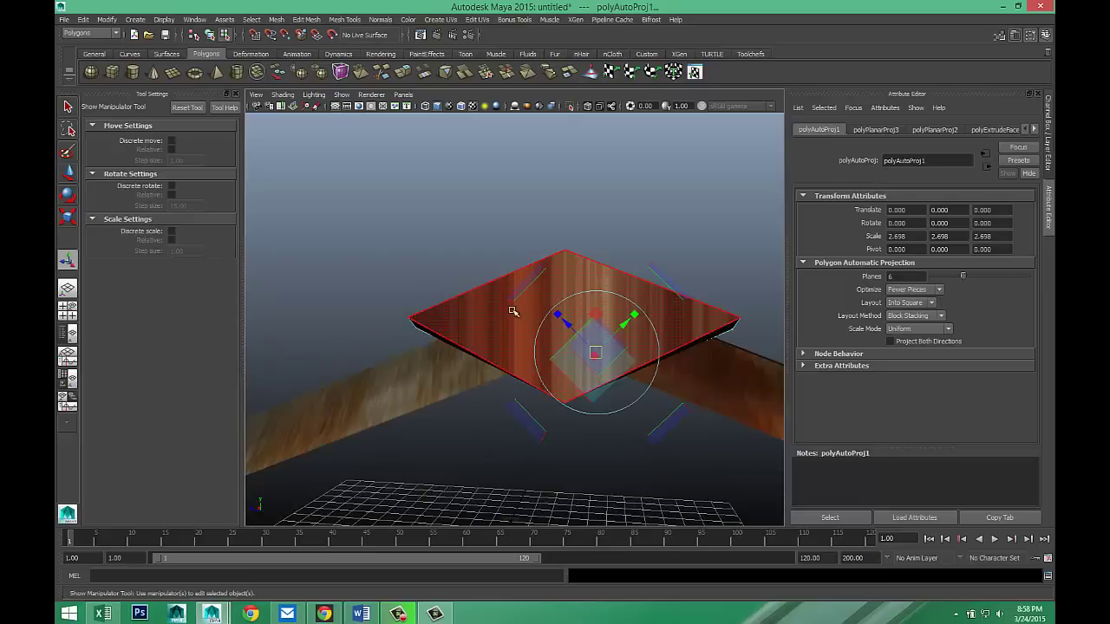
click(514, 311)
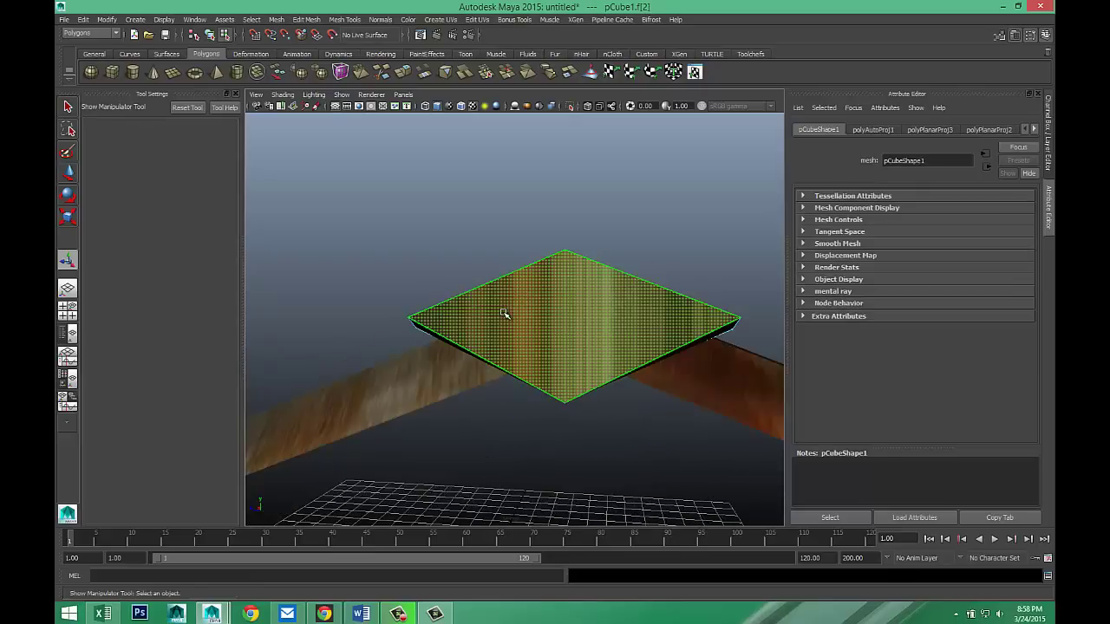
click(449, 19)
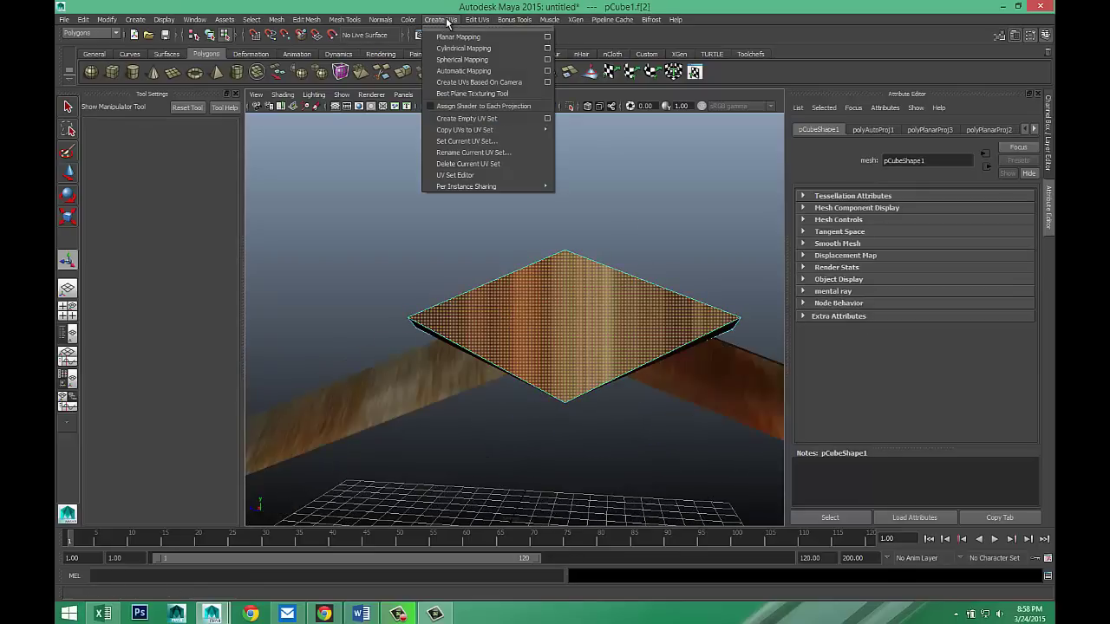
click(479, 76)
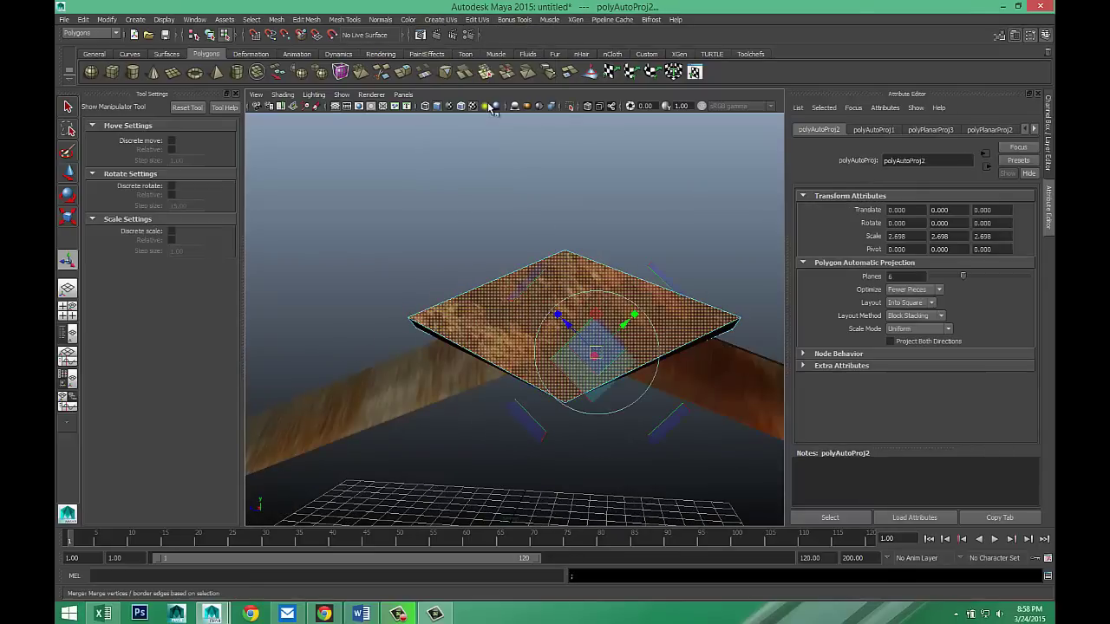
click(531, 217)
alt+drag(547, 211, 540, 260)
alt+drag(531, 355, 444, 427)
alt+middle_drag(424, 434, 448, 426)
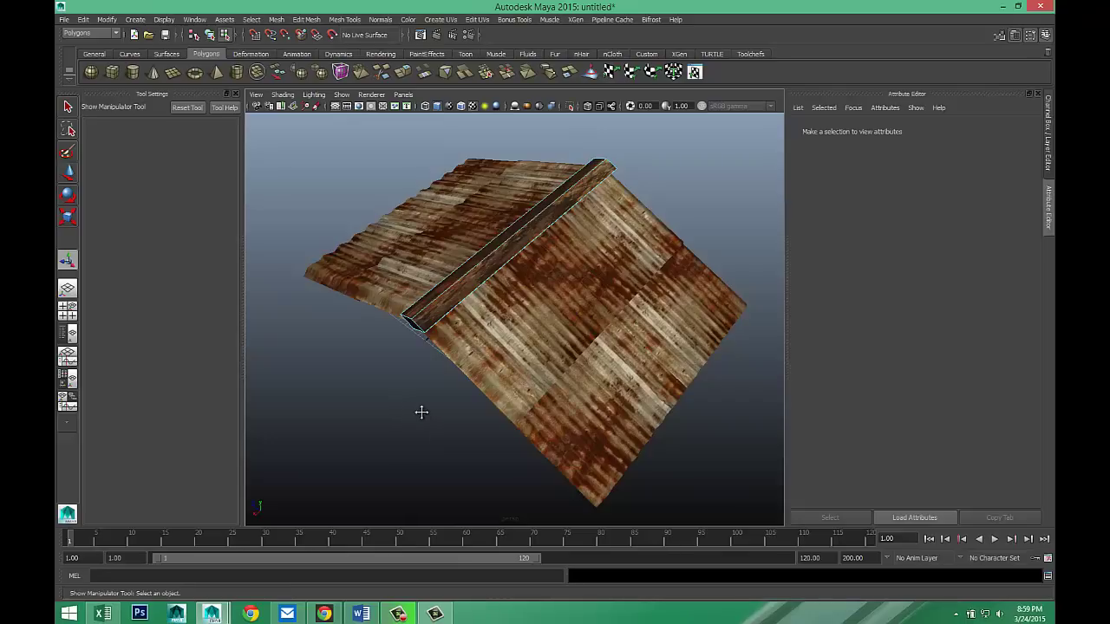
Select vertices along the roof sheet's lower edge and nudge them to dent the sheet.
alt+drag(422, 412, 392, 386)
scroll(458, 429, up, 4)
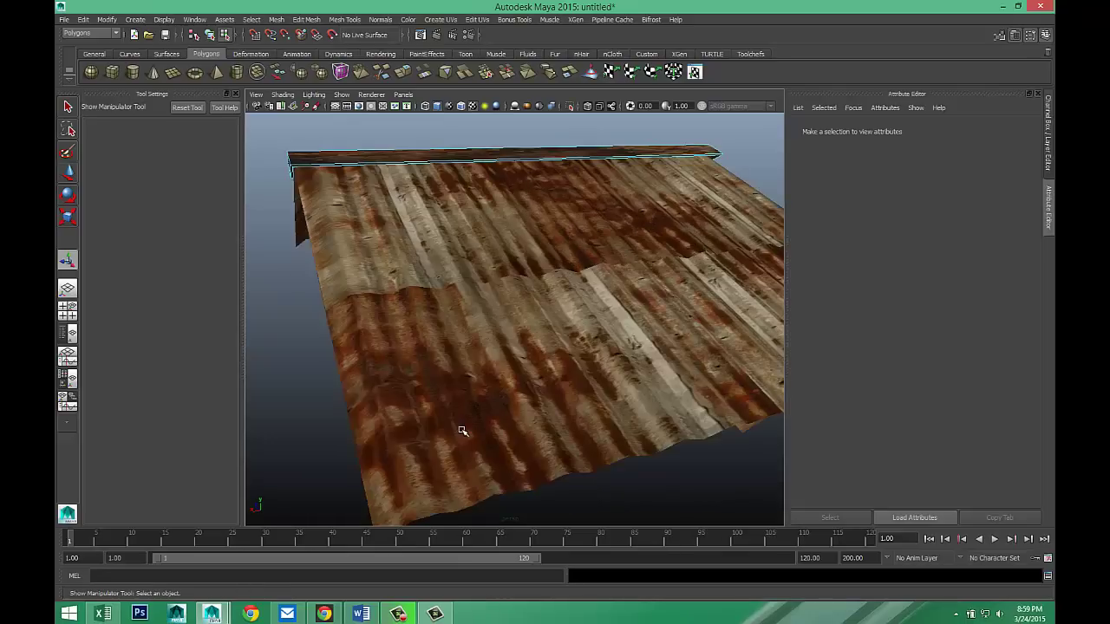
alt+drag(462, 431, 464, 384)
right_drag(464, 330, 423, 331)
drag(438, 406, 484, 441)
key(w)
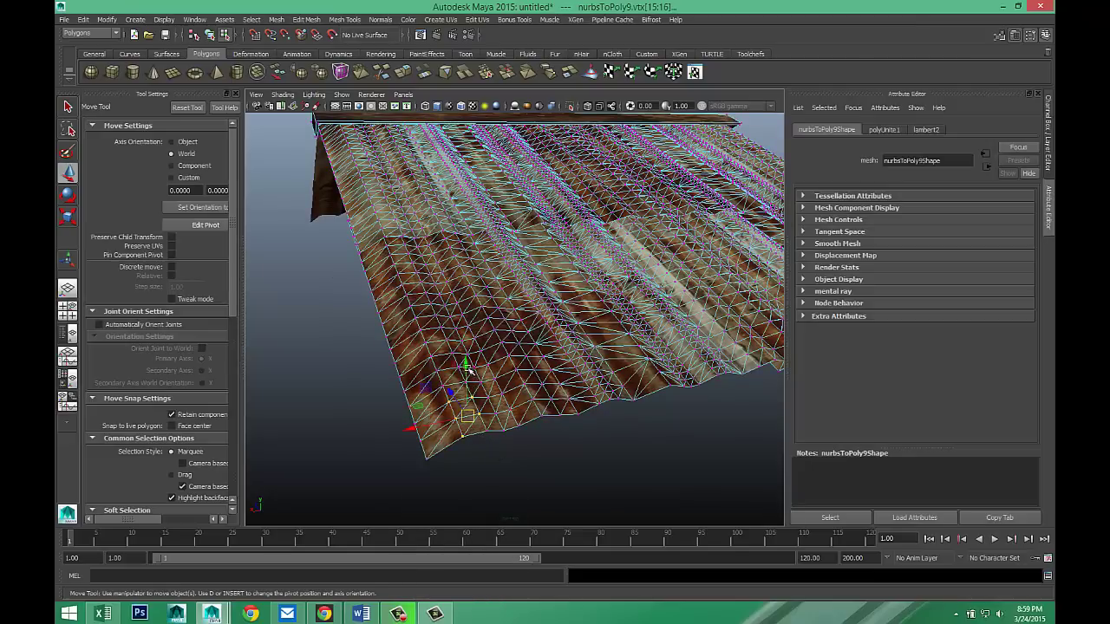
drag(463, 367, 466, 360)
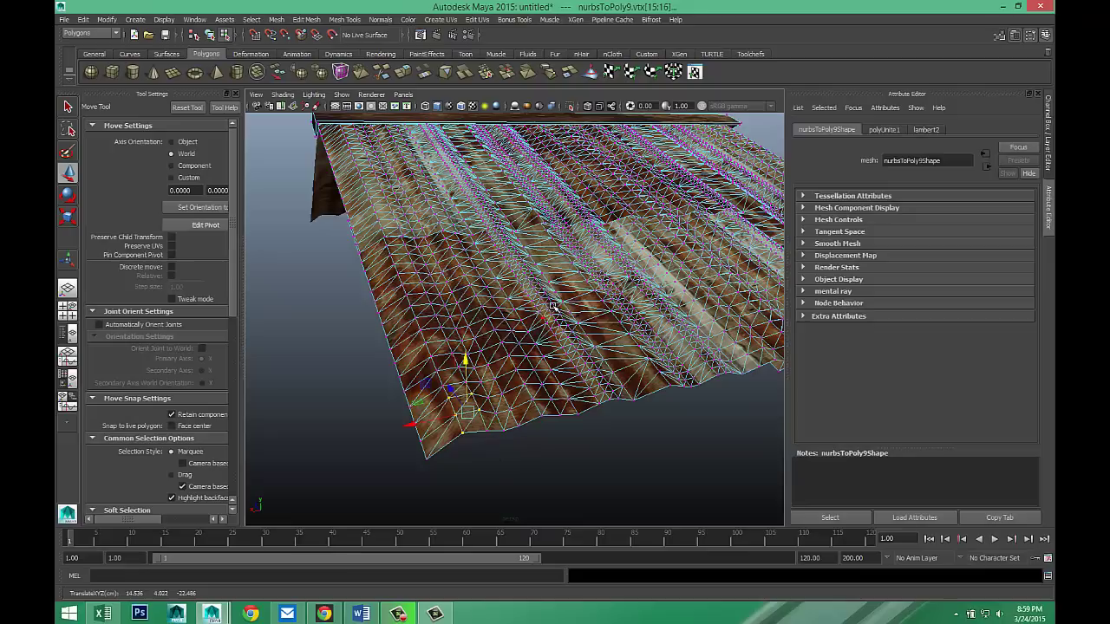
drag(503, 227, 558, 286)
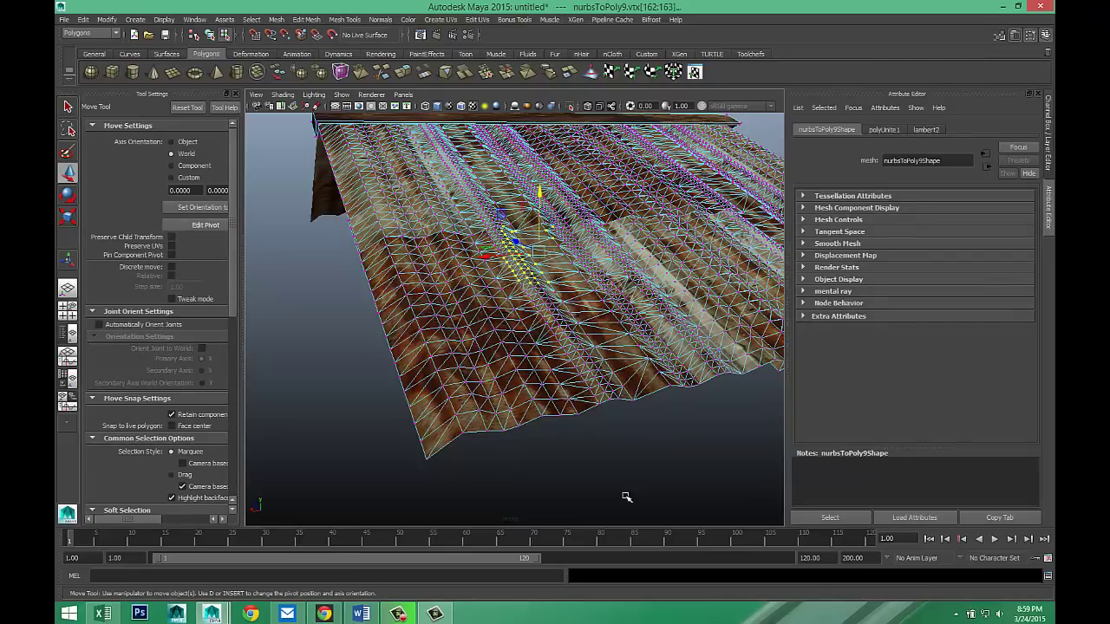
click(607, 454)
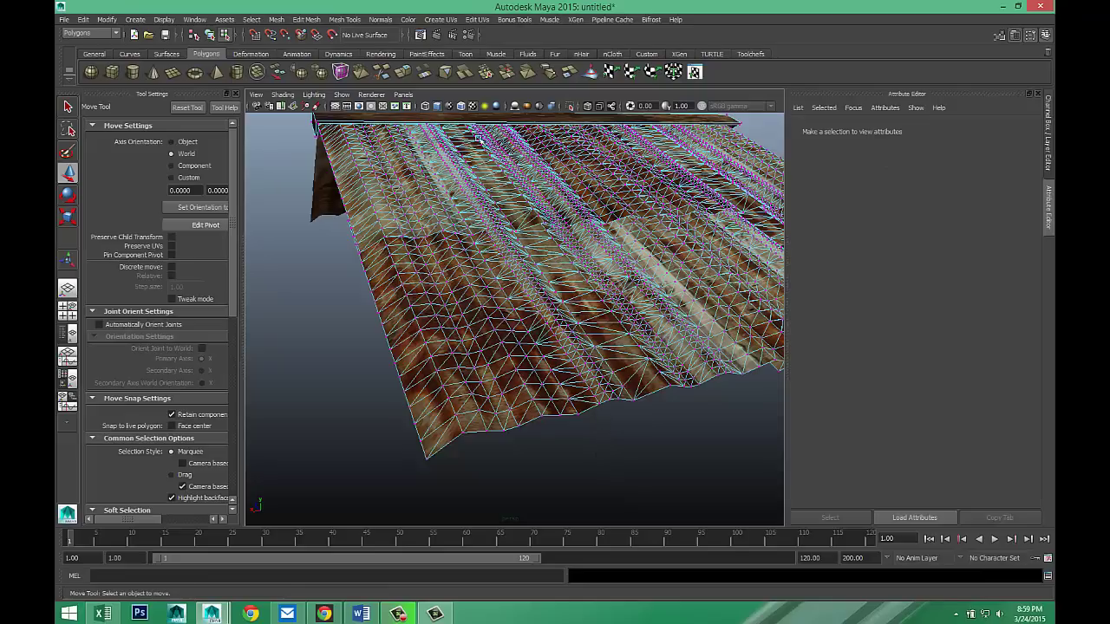
Add a Soft Modification deformer to the roof sheet and resize its falloff radius.
click(235, 93)
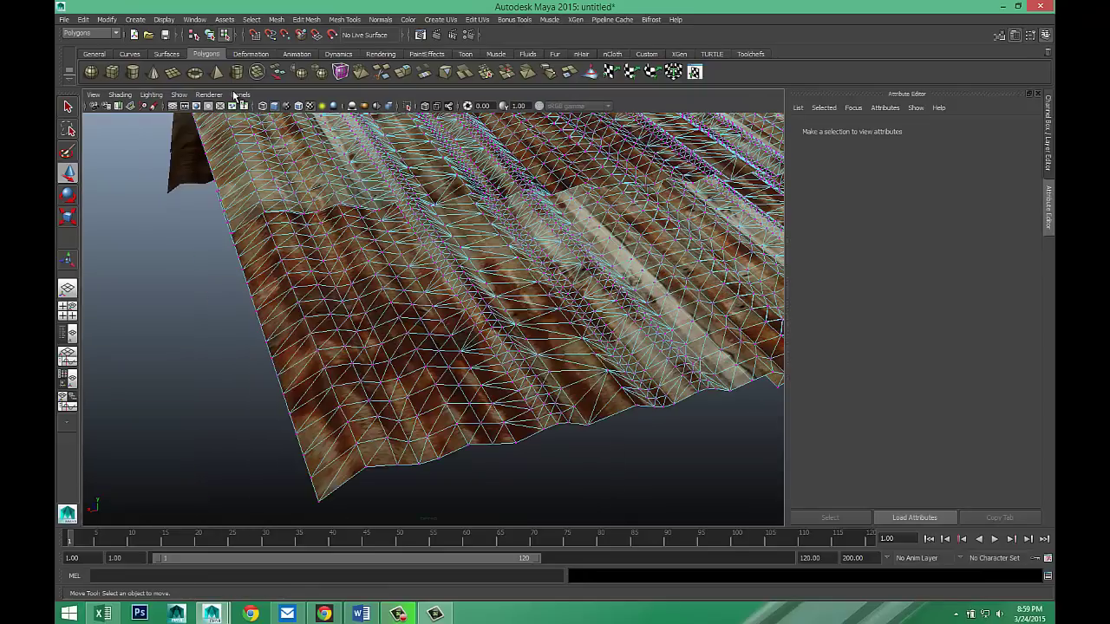
click(246, 55)
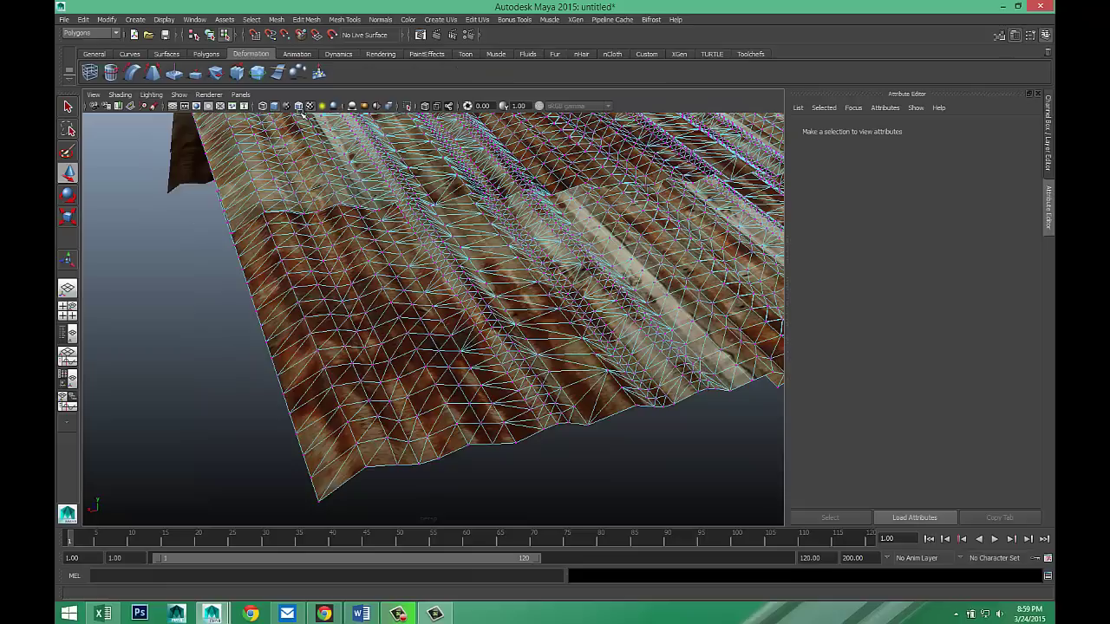
click(319, 74)
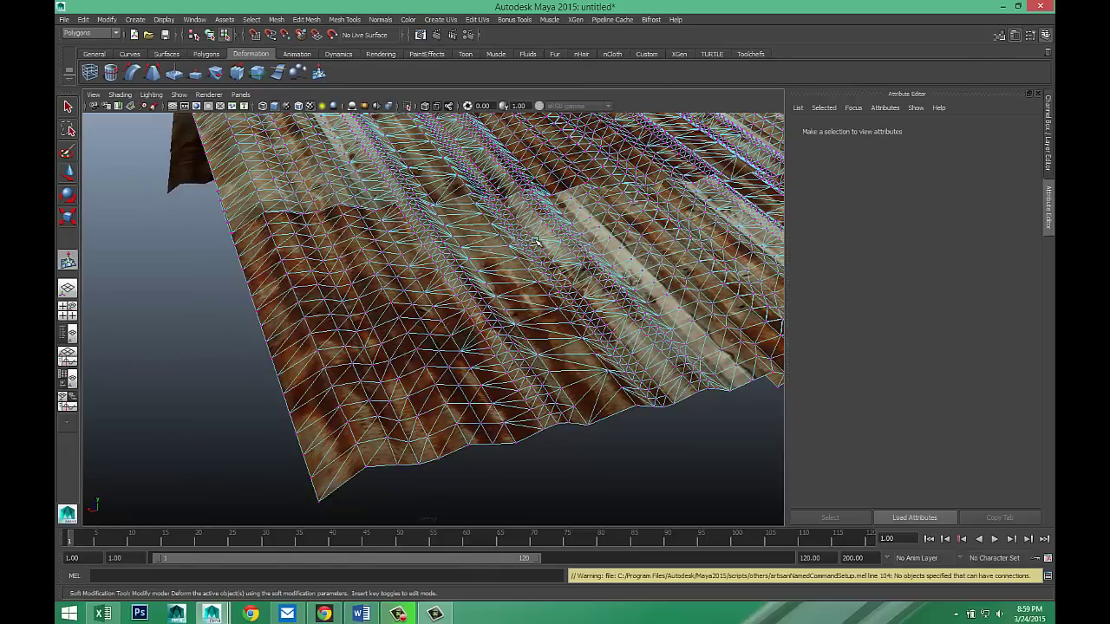
drag(450, 208, 578, 281)
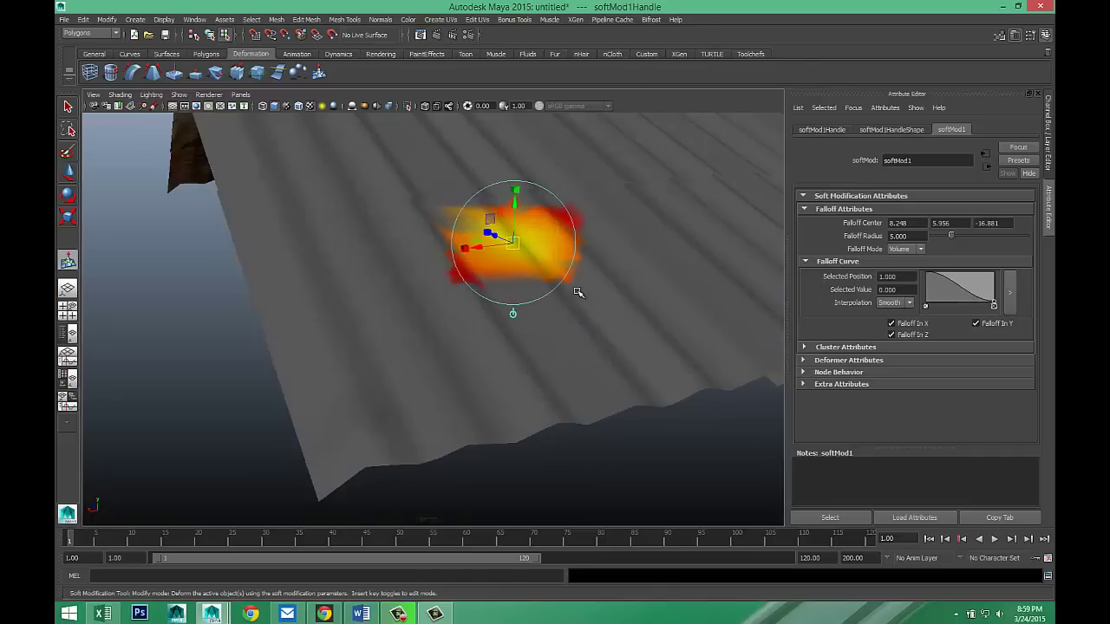
key(b)
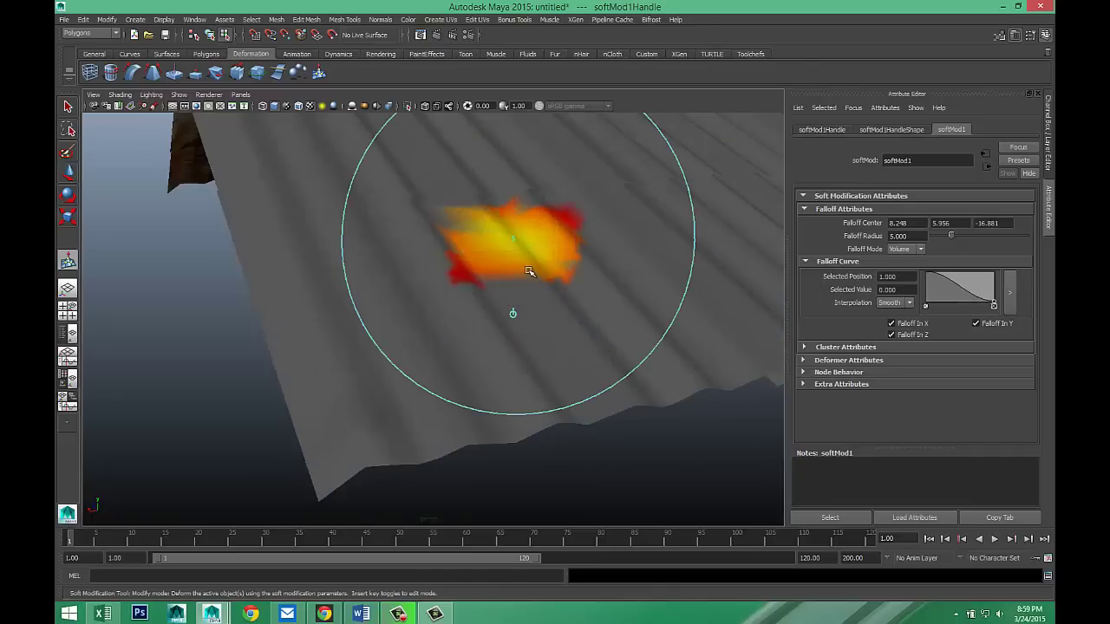
drag(516, 256, 520, 222)
Add two more soft modifications on the roof, widening one and pushing one down near the ridge.
alt+drag(631, 272, 515, 220)
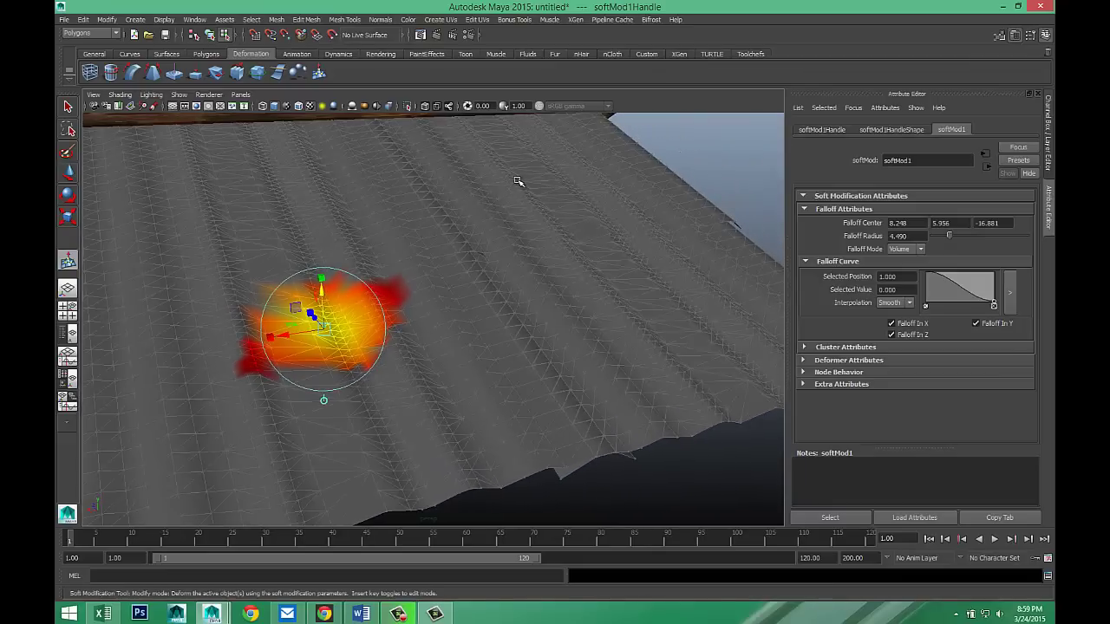
click(518, 181)
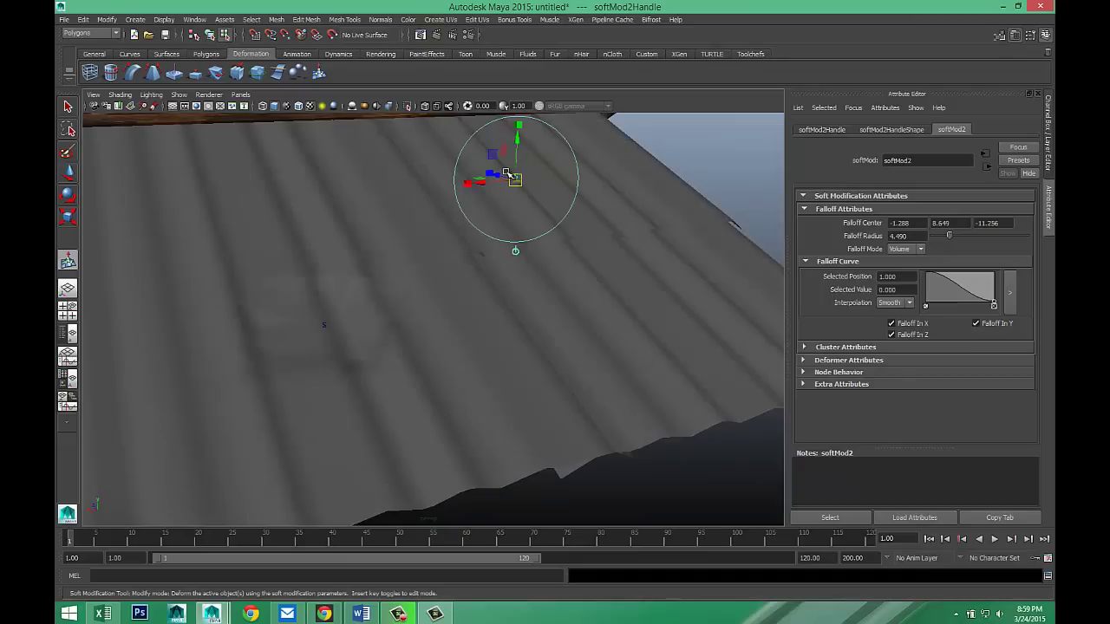
drag(500, 177, 597, 251)
scroll(565, 242, down, 3)
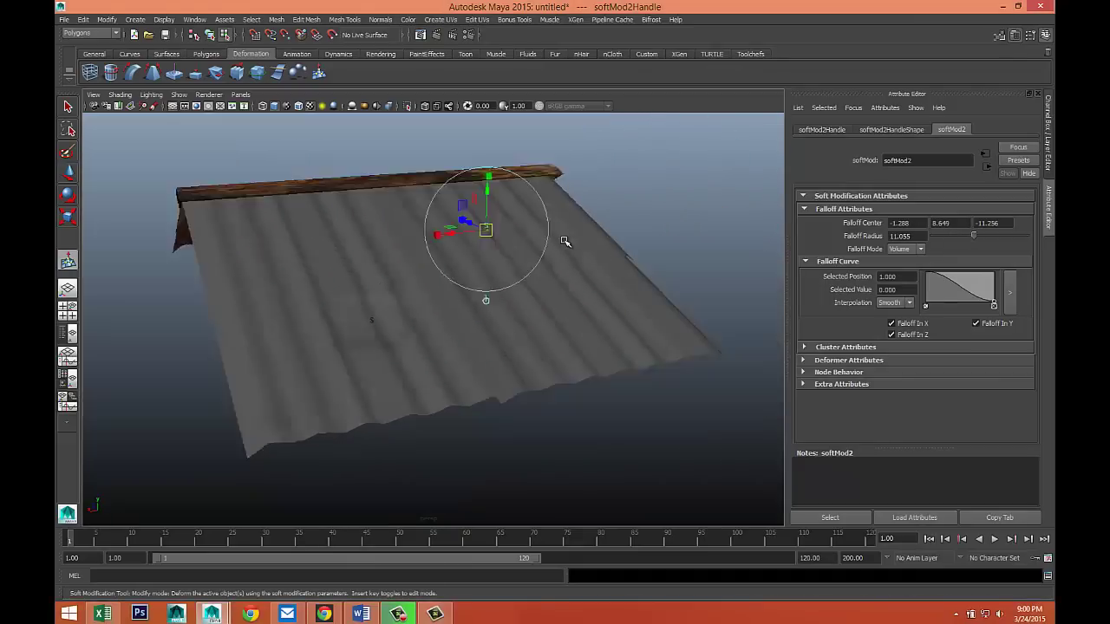
scroll(565, 242, up, 2)
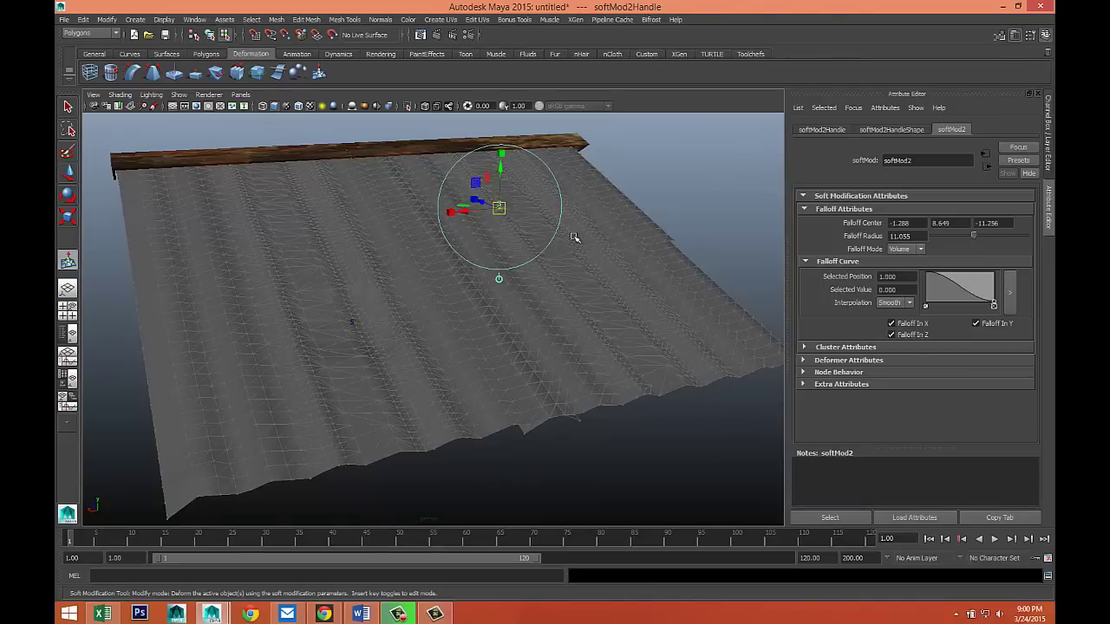
click(518, 210)
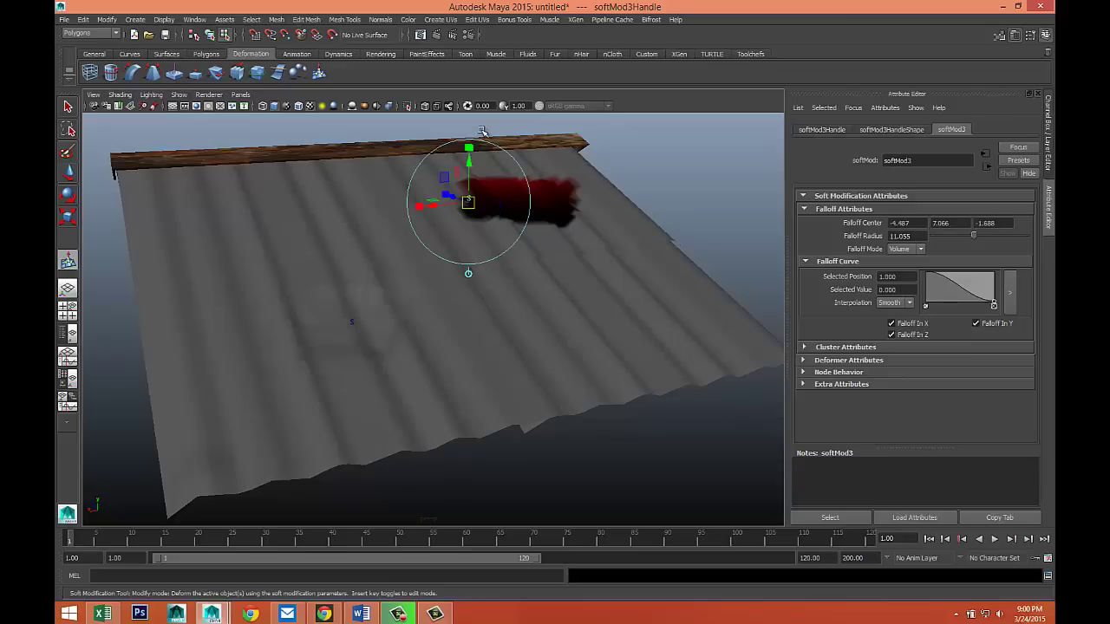
drag(469, 161, 472, 170)
click(636, 191)
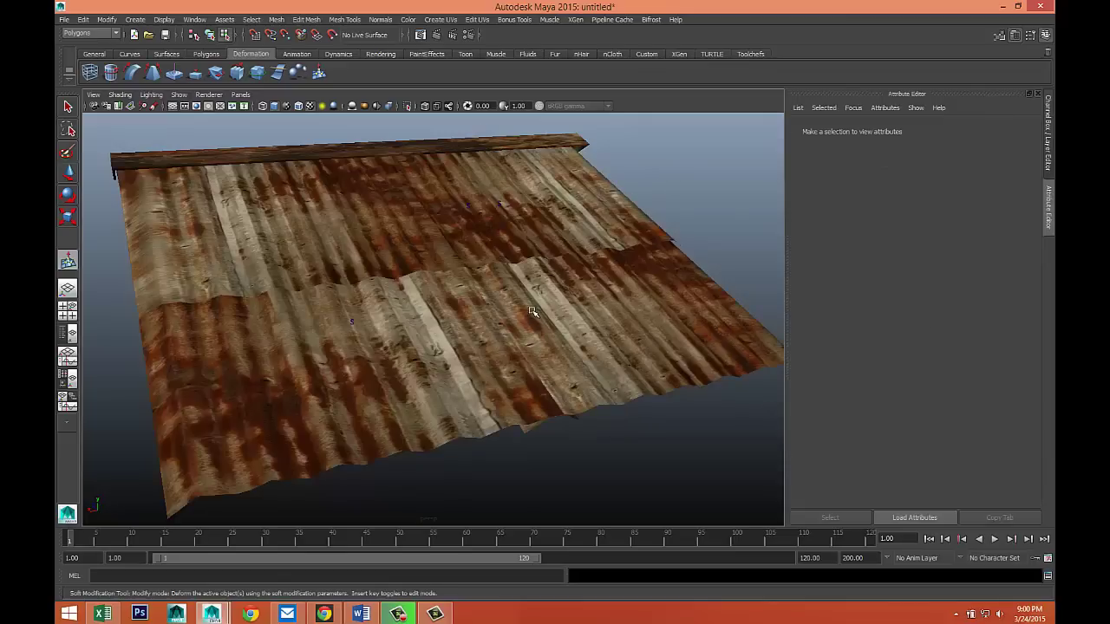
scroll(532, 311, up, 5)
scroll(533, 311, down, 4)
alt+drag(462, 385, 480, 400)
scroll(480, 400, up, 2)
alt+middle_drag(486, 414, 345, 298)
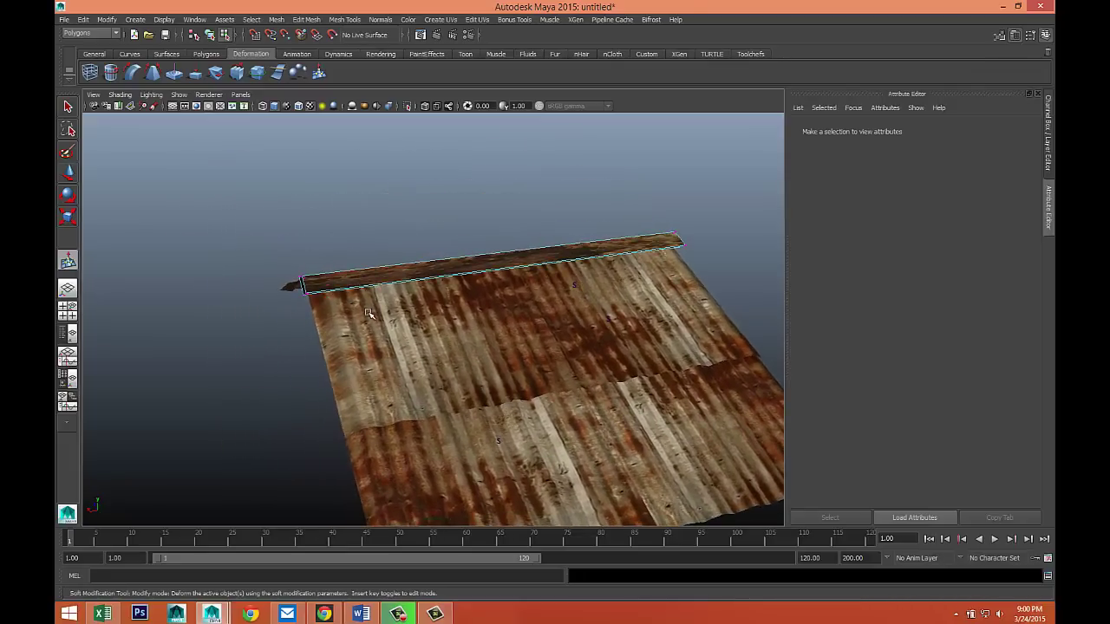
scroll(369, 314, up, 5)
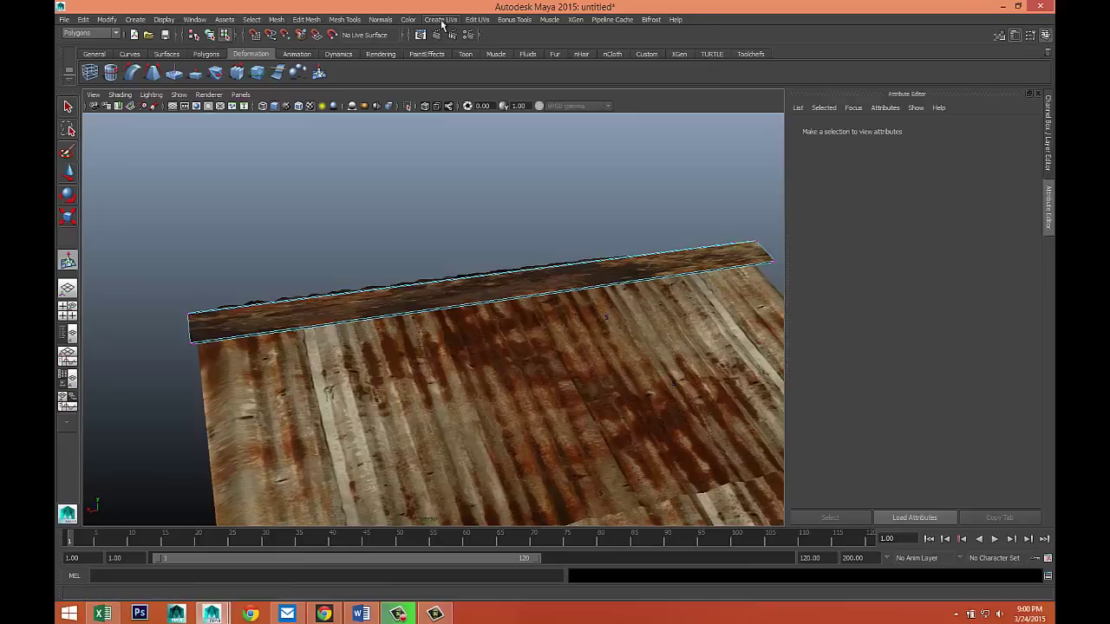
Insert 10 edge loops across the ridge cap board, then 3 along its length.
click(347, 21)
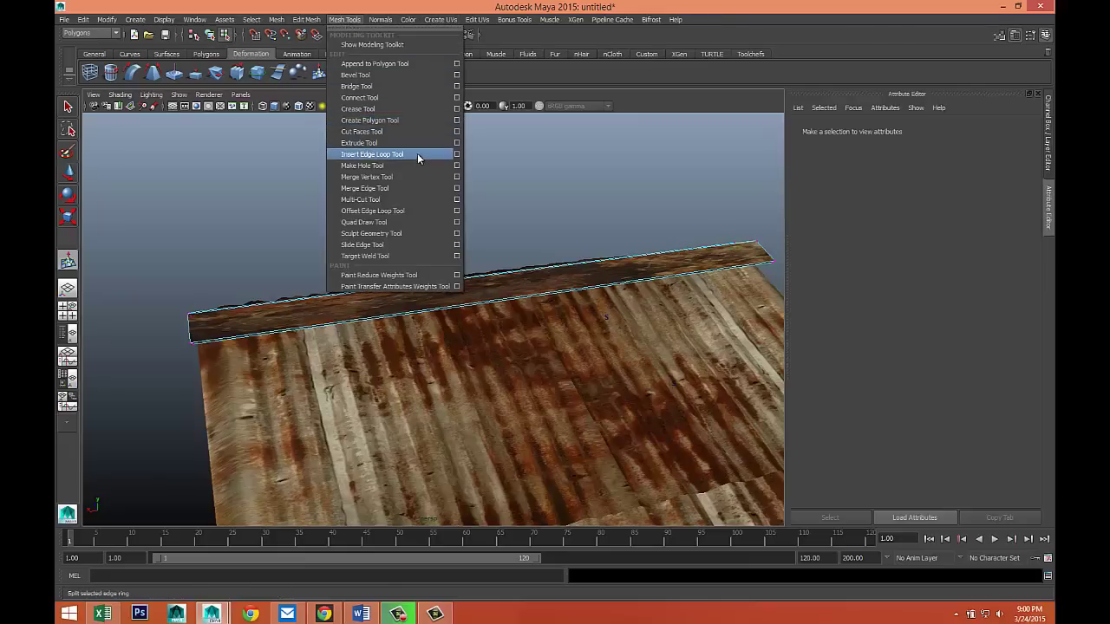
click(457, 154)
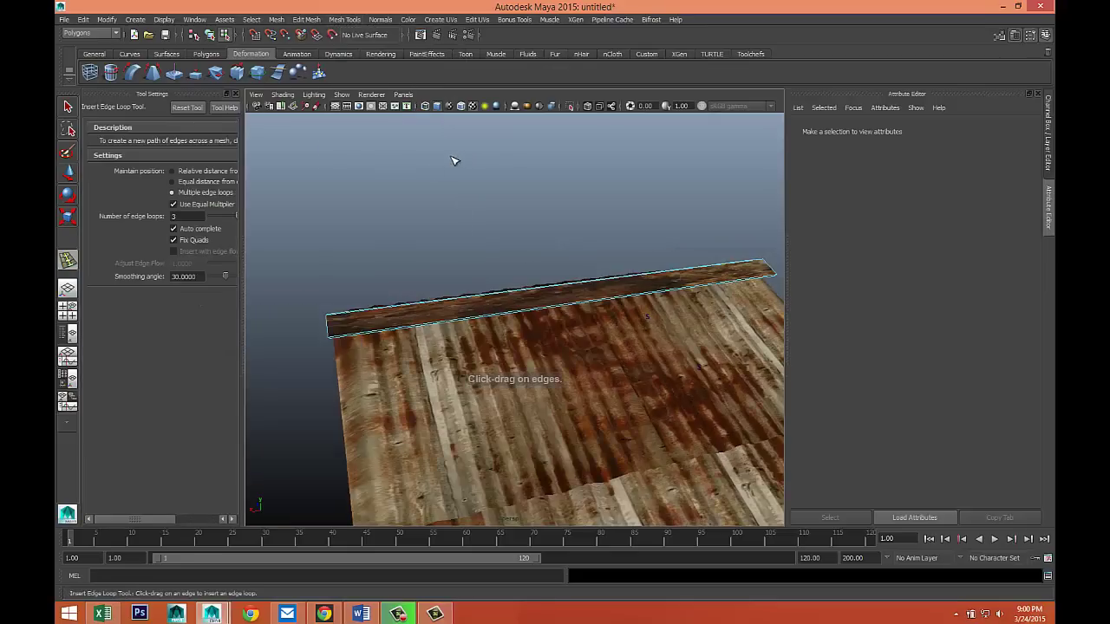
click(188, 216)
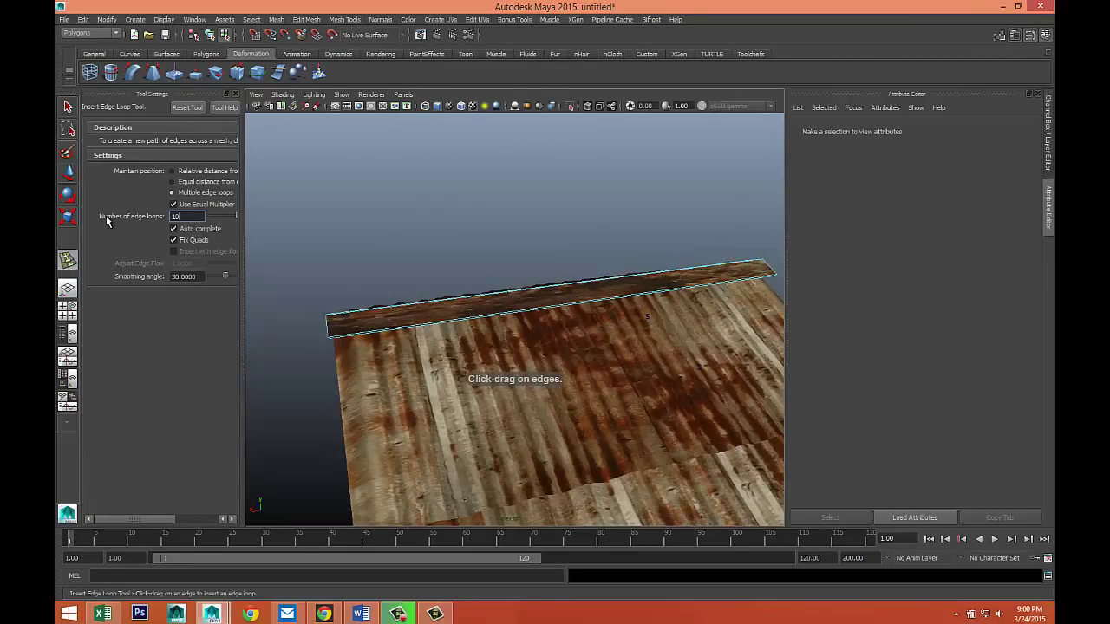
key(Return)
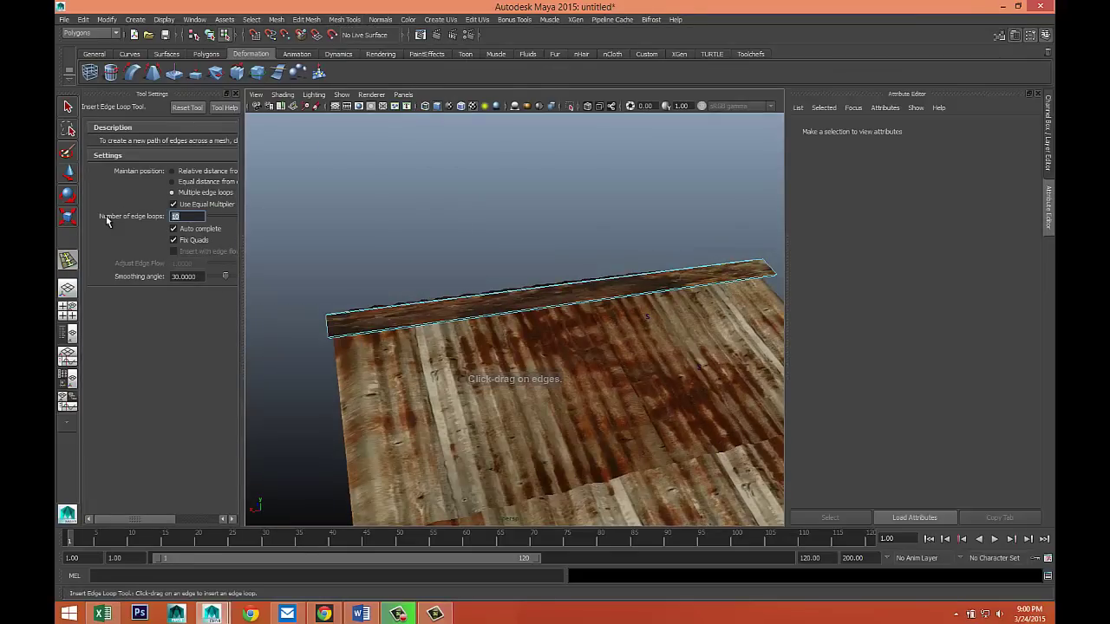
click(562, 290)
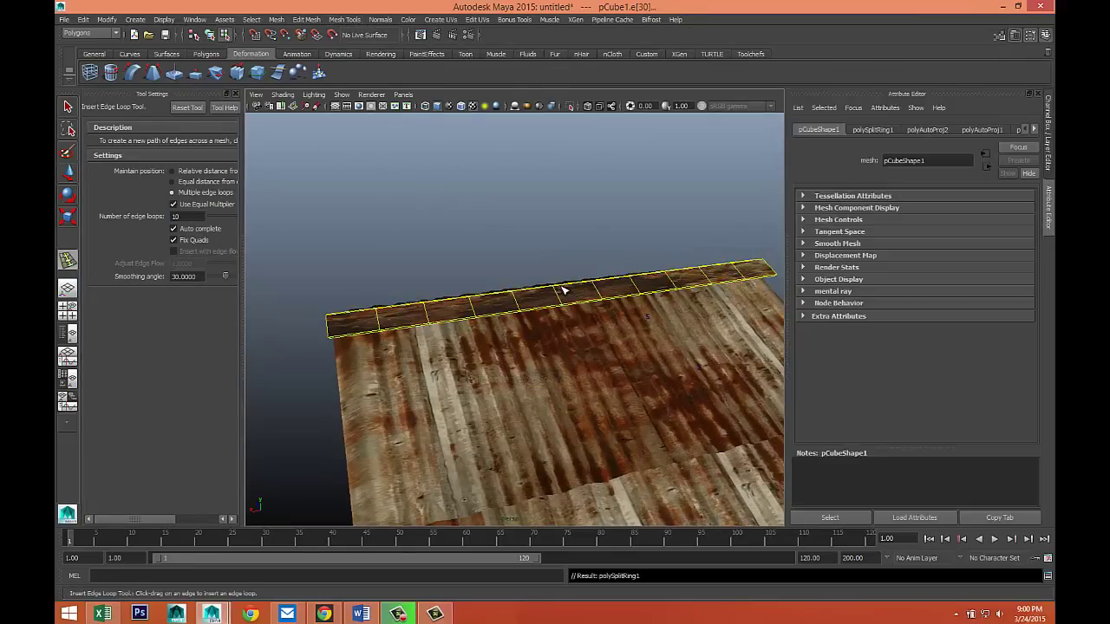
click(187, 216)
click(329, 332)
Turn off soft selection and switch the ridge cap board to vertex editing.
key(q)
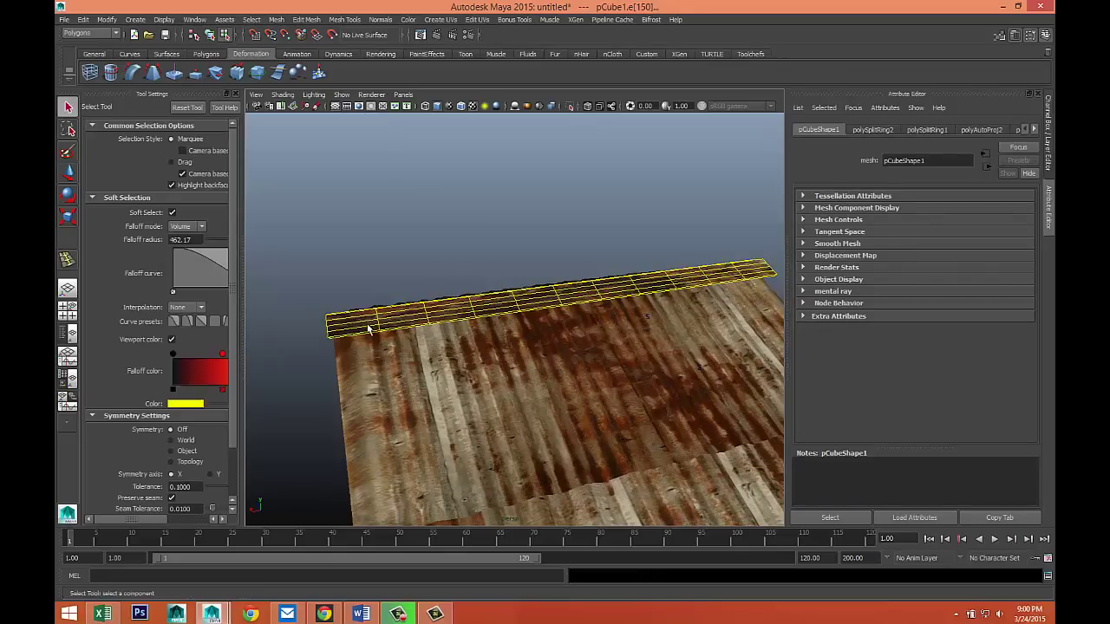
key(b)
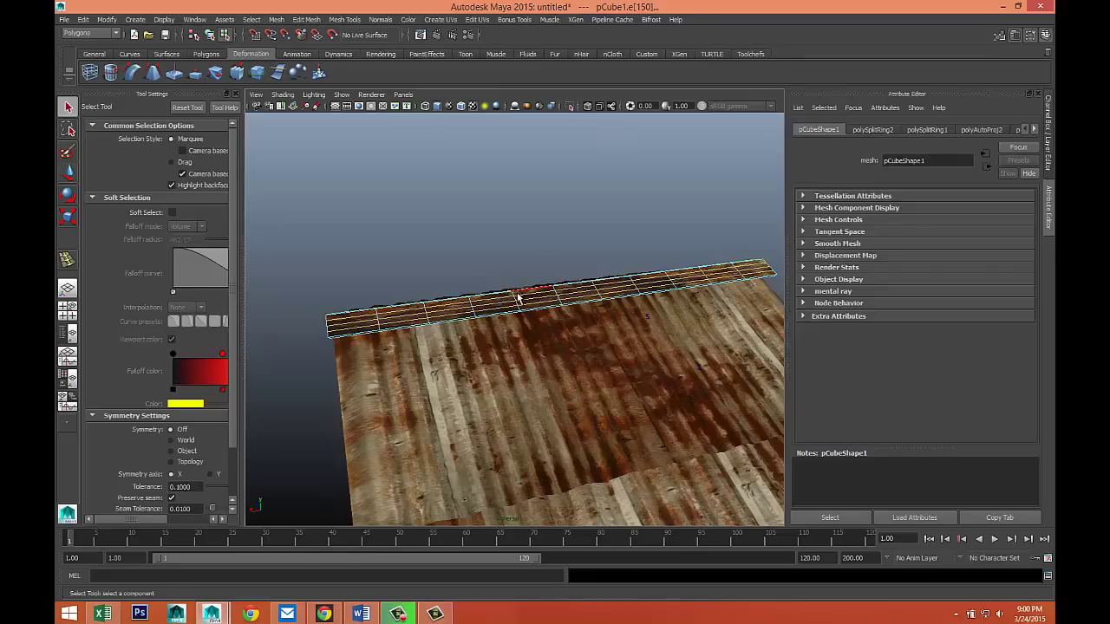
scroll(496, 338, up, 3)
alt+drag(417, 356, 374, 295)
right_click(381, 295)
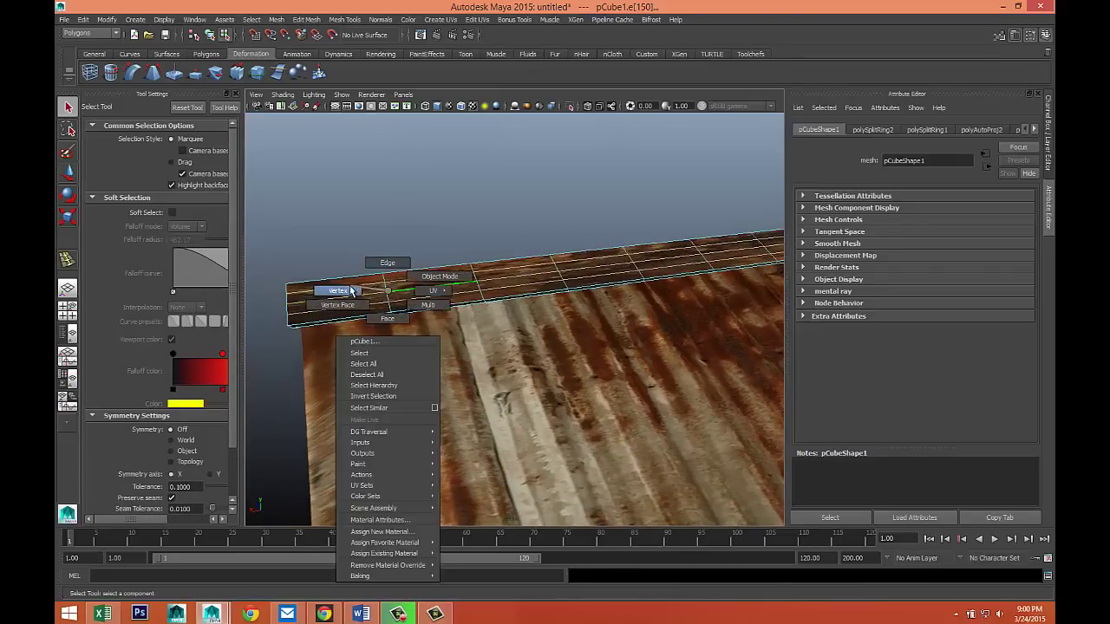
click(383, 293)
Lower several ridge cap vertices slightly, including the cap's far corner vertex.
click(389, 301)
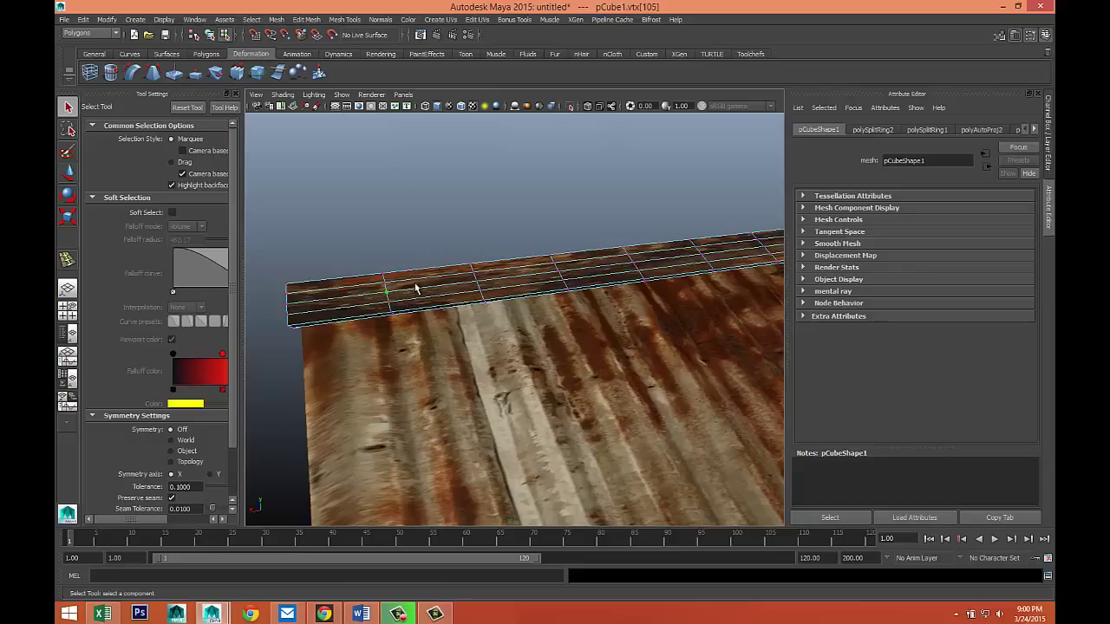
drag(385, 252, 384, 256)
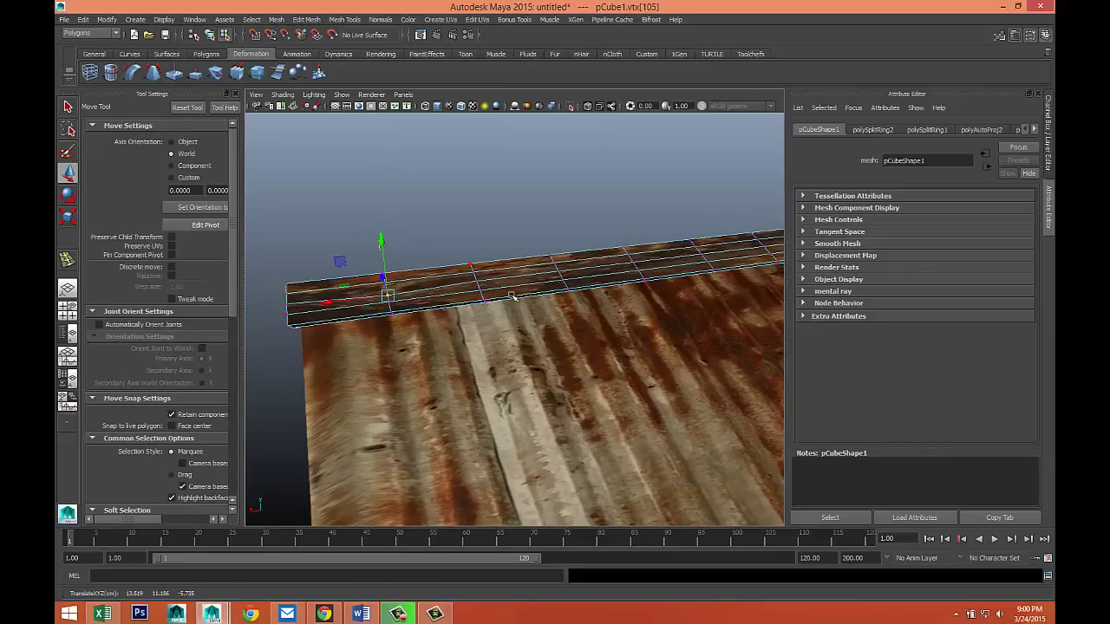
click(550, 257)
drag(533, 244, 531, 243)
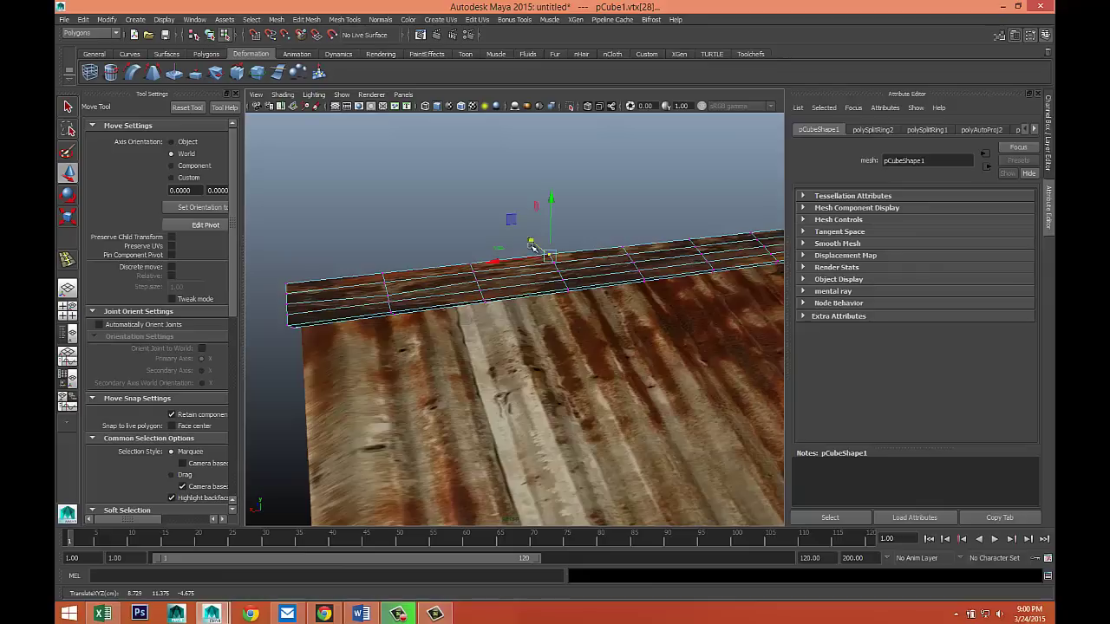
click(287, 286)
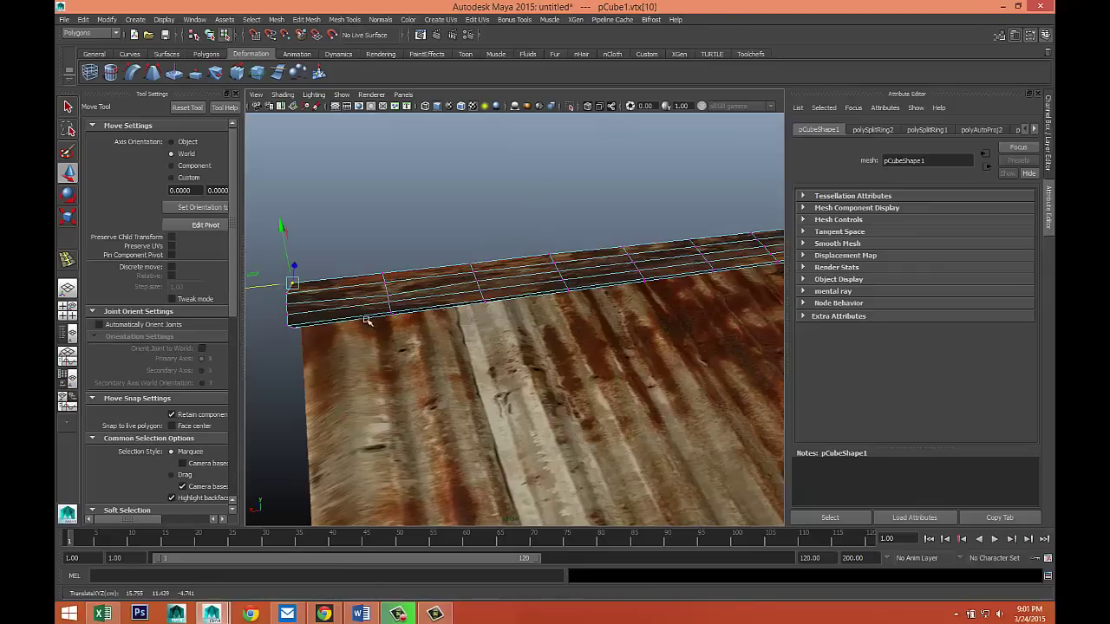
alt+middle_drag(487, 333, 357, 368)
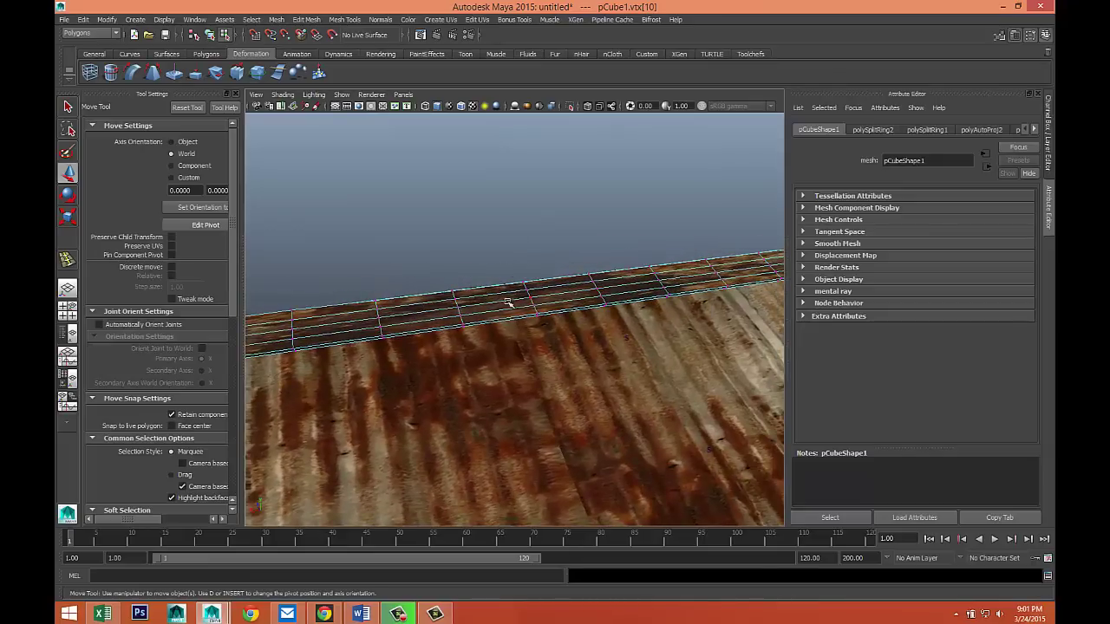
click(532, 301)
drag(533, 253, 531, 257)
mouse_move(592, 341)
alt+mouse_down()
mouse_move(523, 364)
mouse_move(588, 323)
alt+mouse_up()
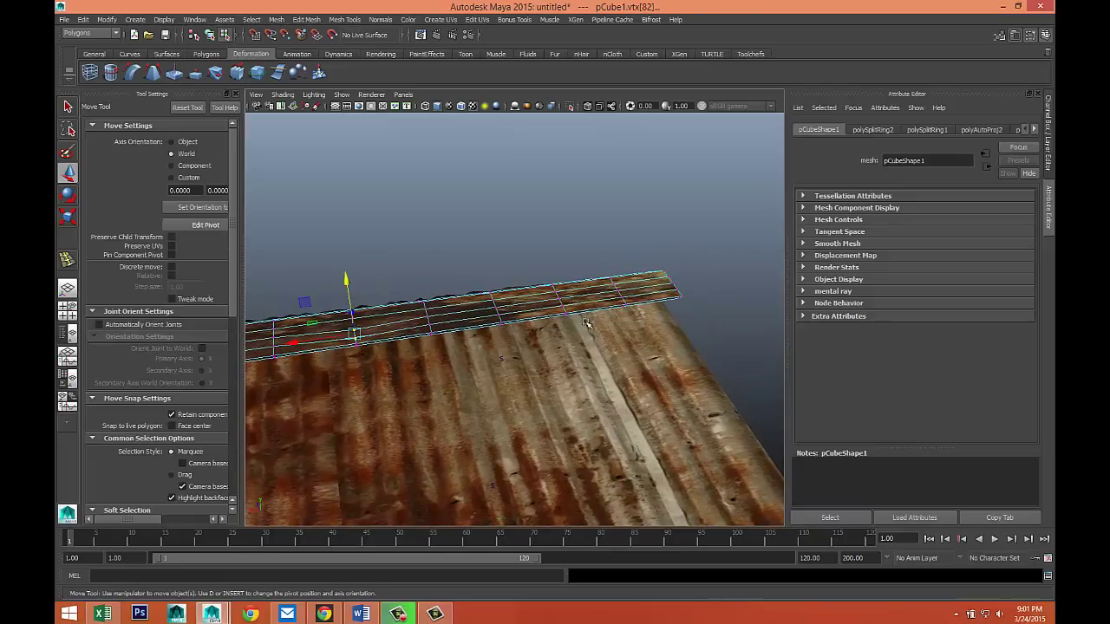
click(678, 299)
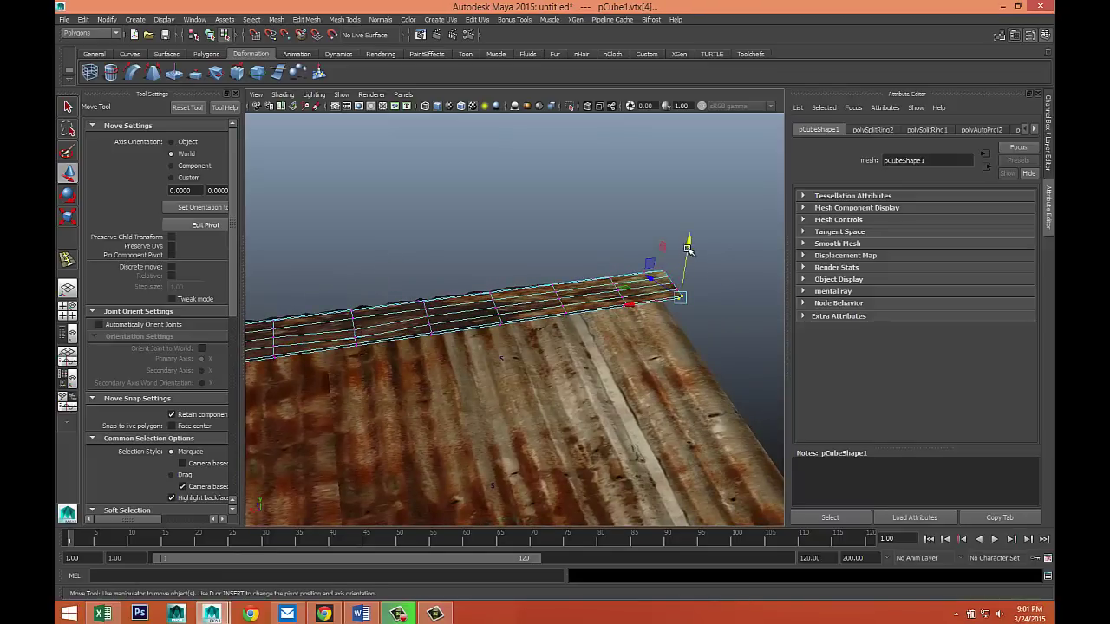
drag(686, 248, 688, 251)
Clear the vertex selection, return to Object Mode and select the corrugated roof mesh.
click(706, 303)
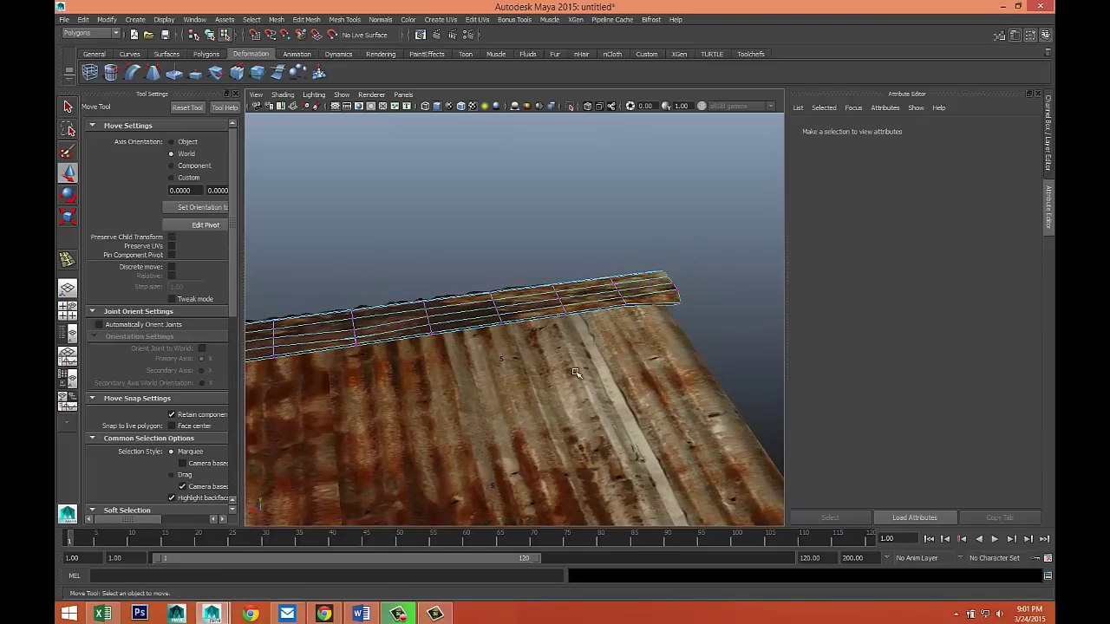
scroll(578, 373, down, 5)
alt+middle_drag(577, 372, 544, 338)
alt+drag(544, 337, 578, 414)
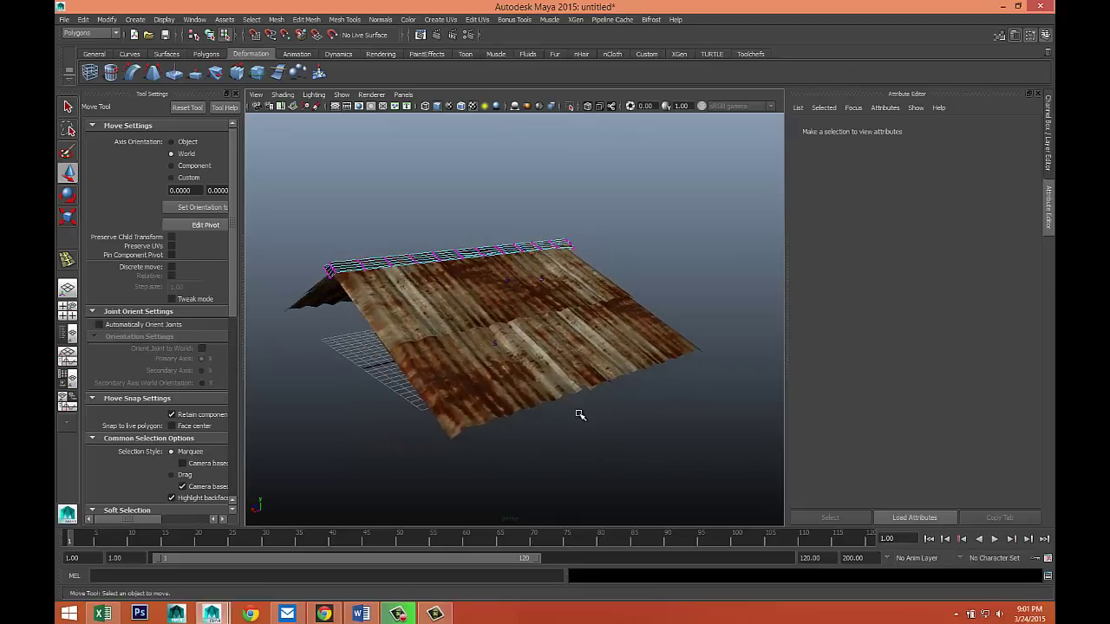
right_click(572, 373)
right_drag(572, 373, 607, 317)
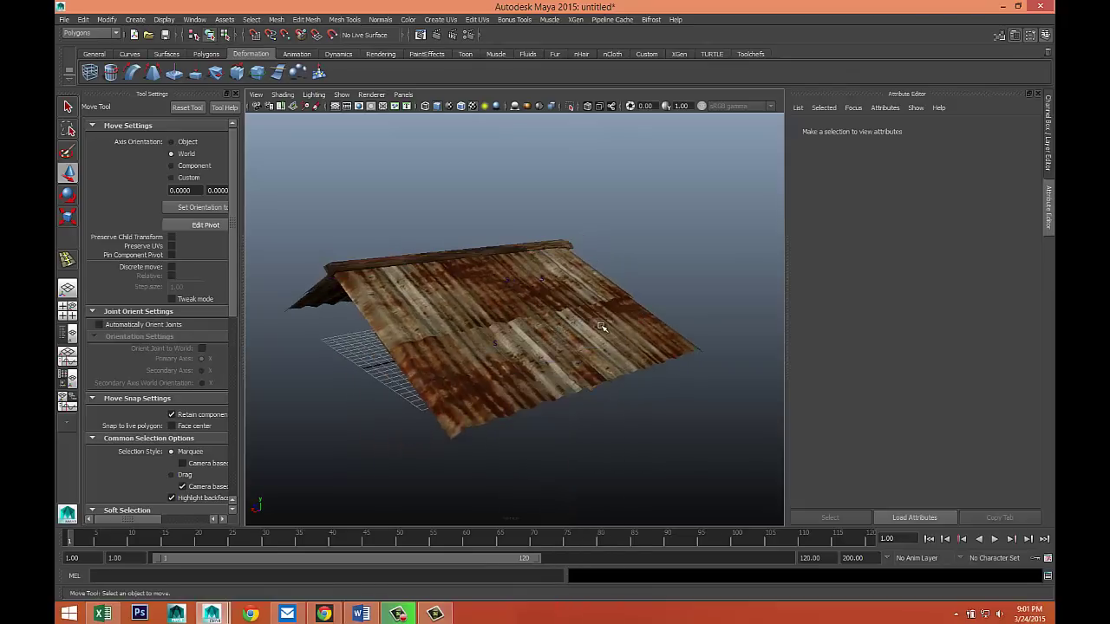
click(568, 372)
Hide the Tool Settings panel to widen the view and open the Render Settings window.
alt+drag(564, 373, 347, 313)
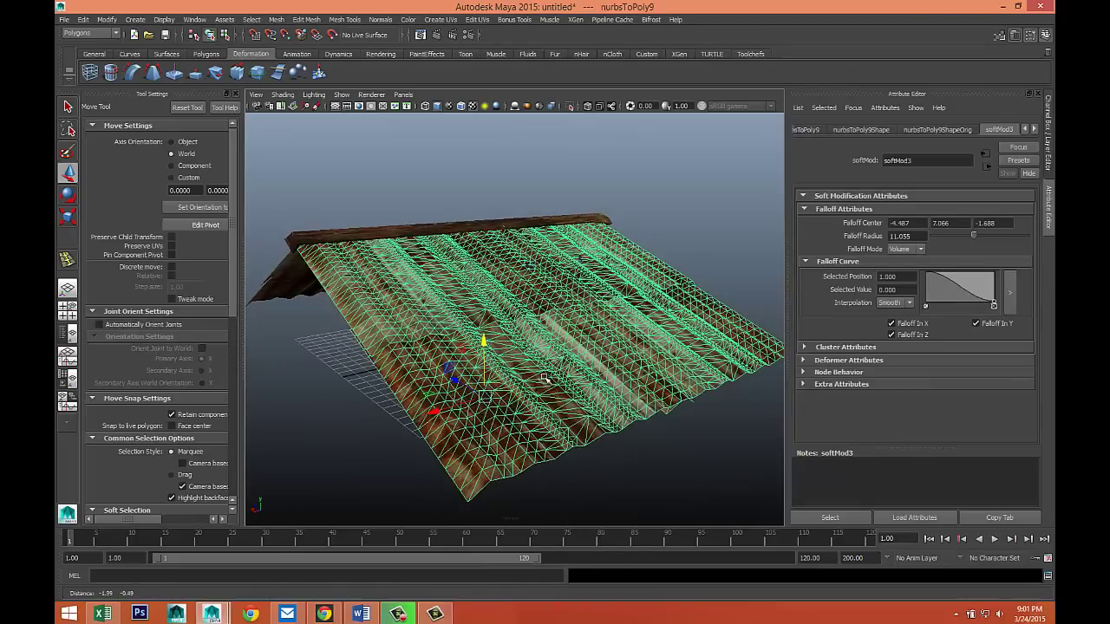
click(234, 95)
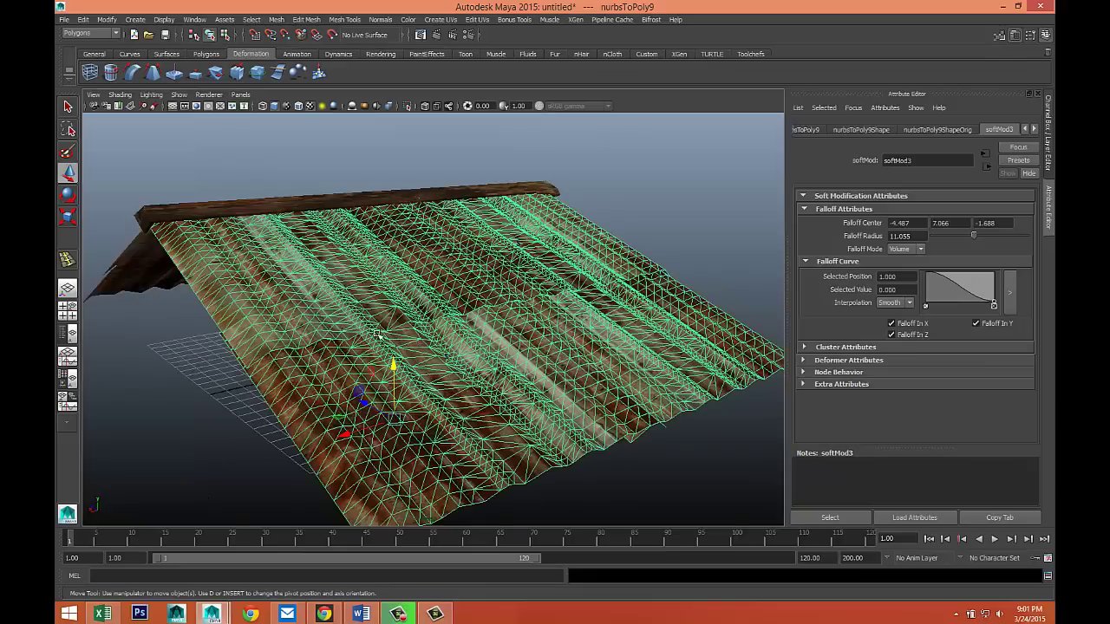
mouse_move(399, 317)
alt+mouse_down()
mouse_move(382, 299)
mouse_move(394, 303)
alt+mouse_up()
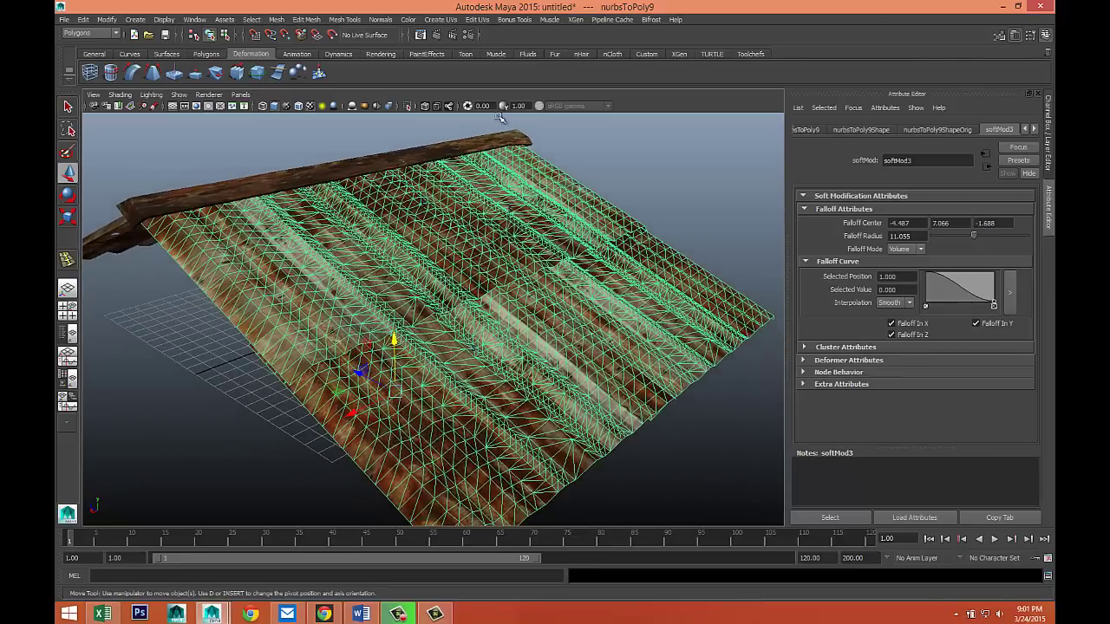
click(470, 35)
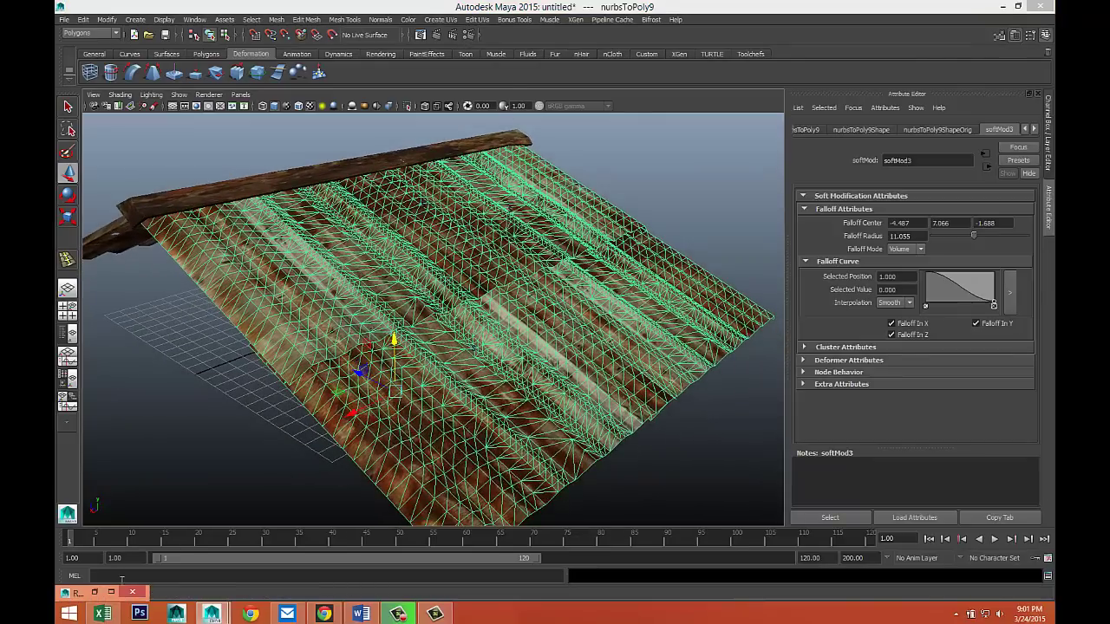
Restore the Render Settings window and switch the renderer to mental ray.
click(111, 594)
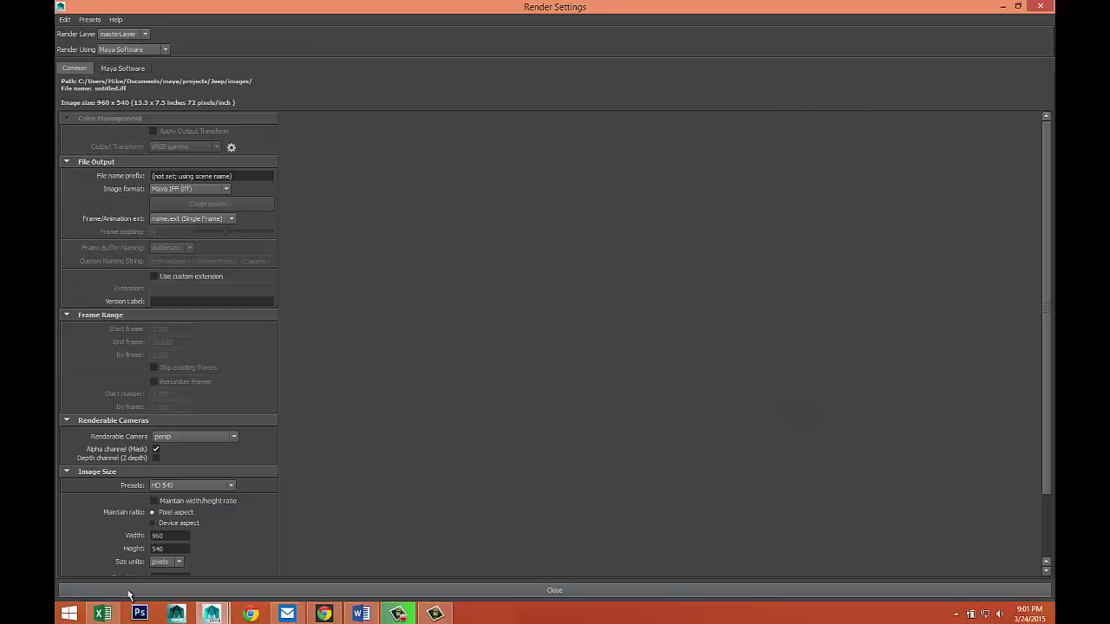
click(165, 49)
click(161, 84)
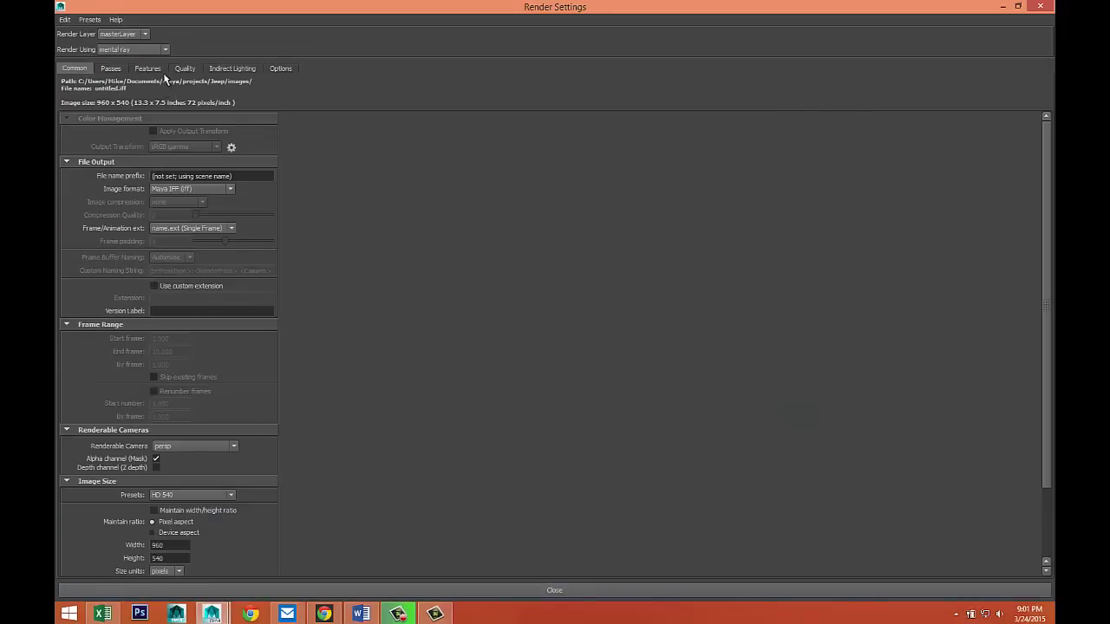
Create a Physical Sun and Sky, enable Global Illumination and raise sampling Quality to 1.50.
click(229, 69)
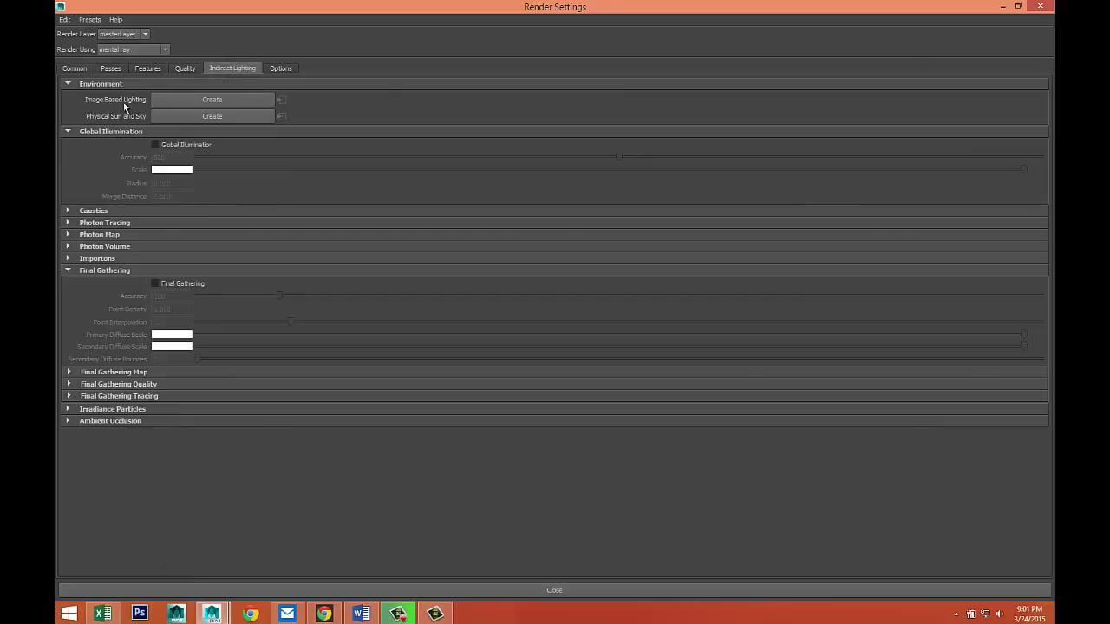
click(228, 116)
click(156, 146)
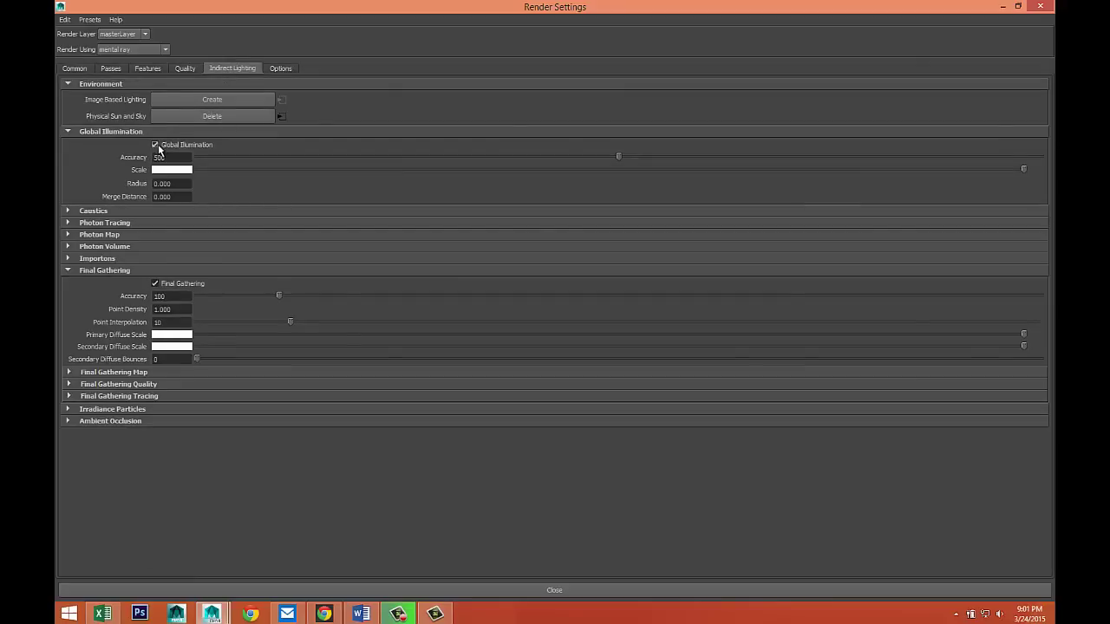
click(186, 70)
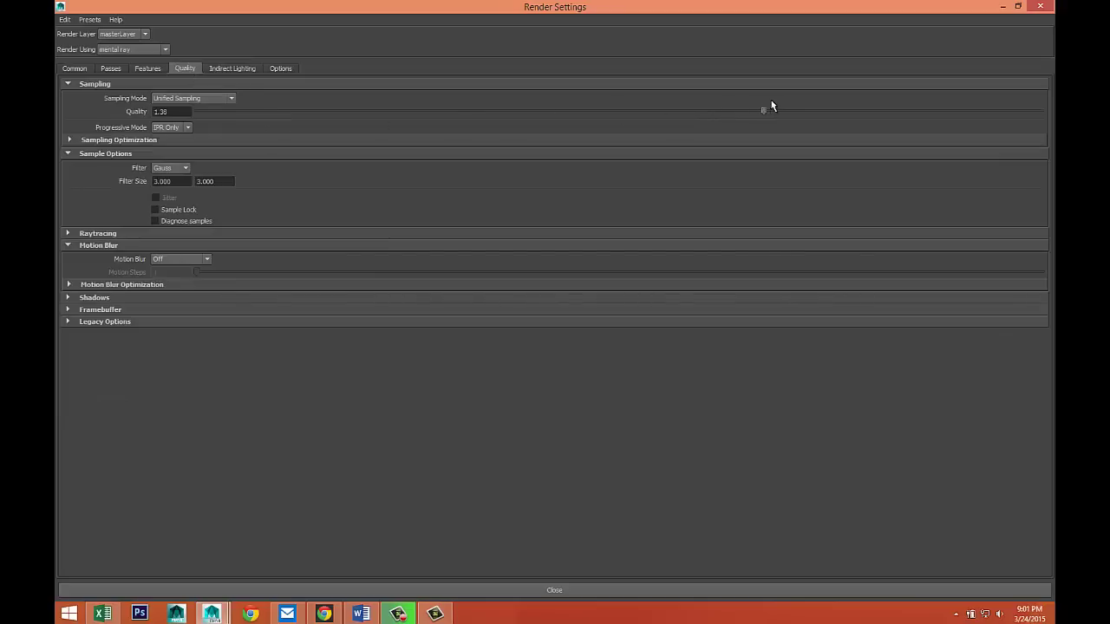
drag(798, 106, 816, 101)
Set the output image size preset to HD 1080 and minimize Render Settings.
click(74, 69)
scroll(306, 349, down, 3)
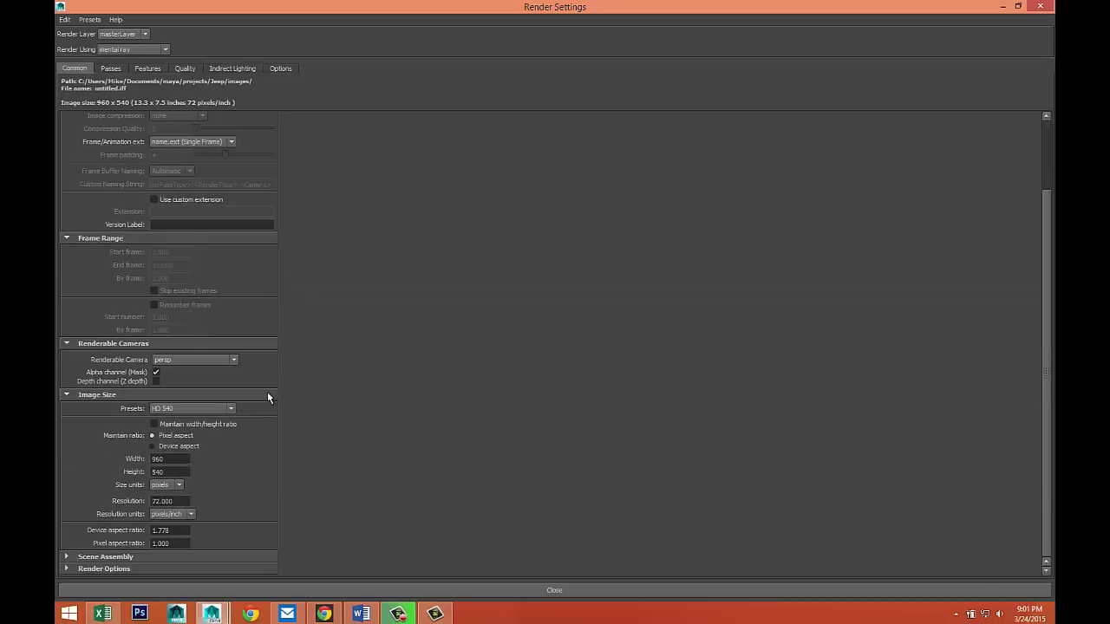
click(231, 409)
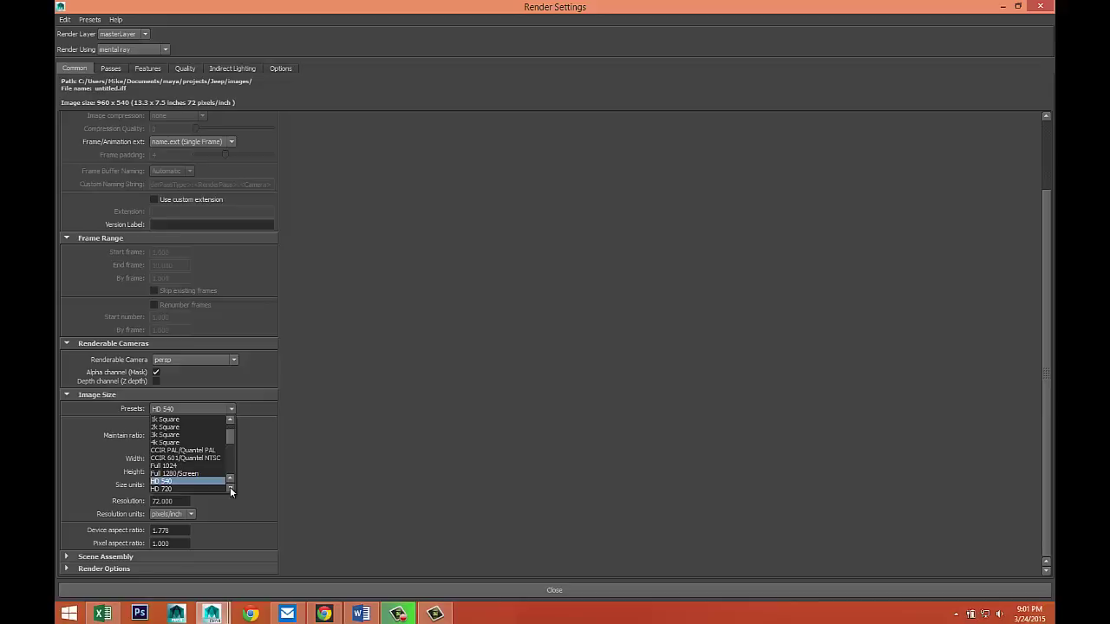
click(227, 486)
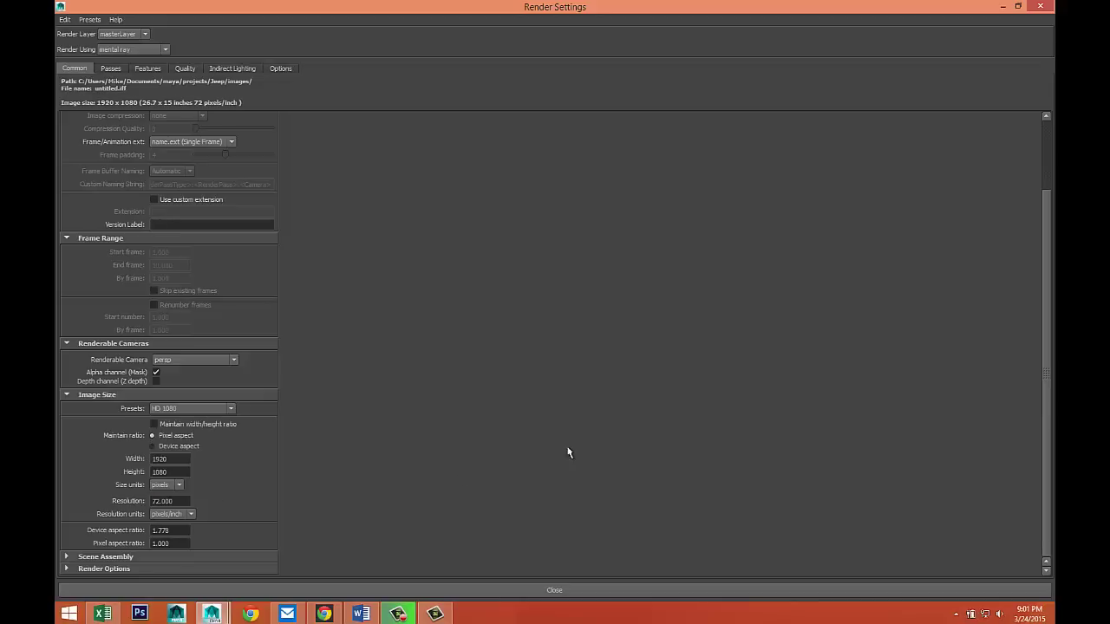
click(1002, 10)
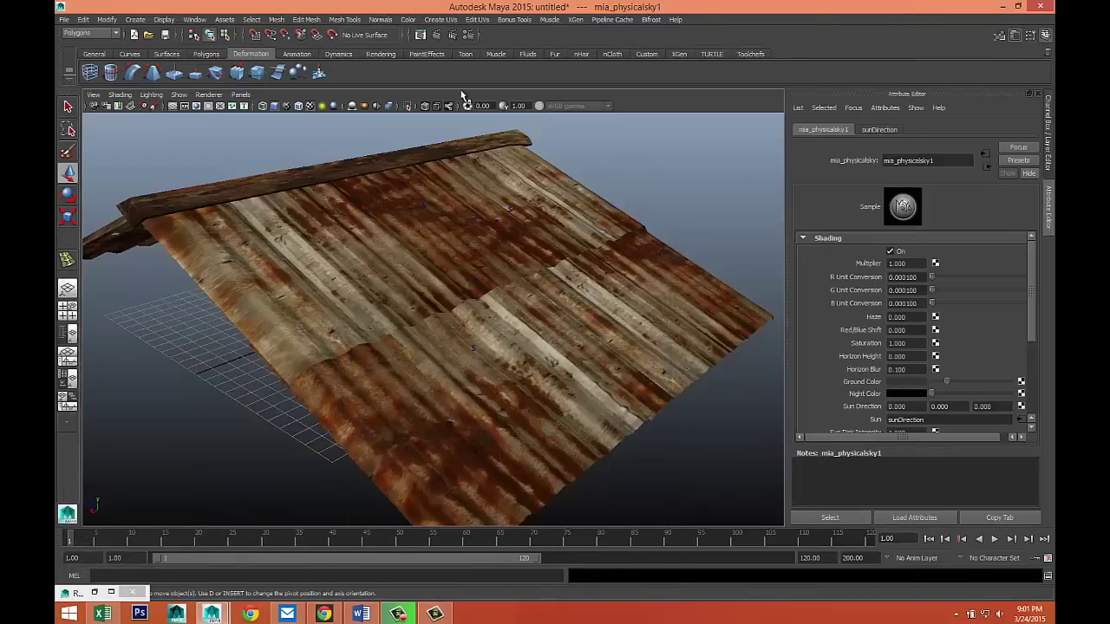
Render the current frame in mental ray, review it, then minimize the Render View.
click(435, 34)
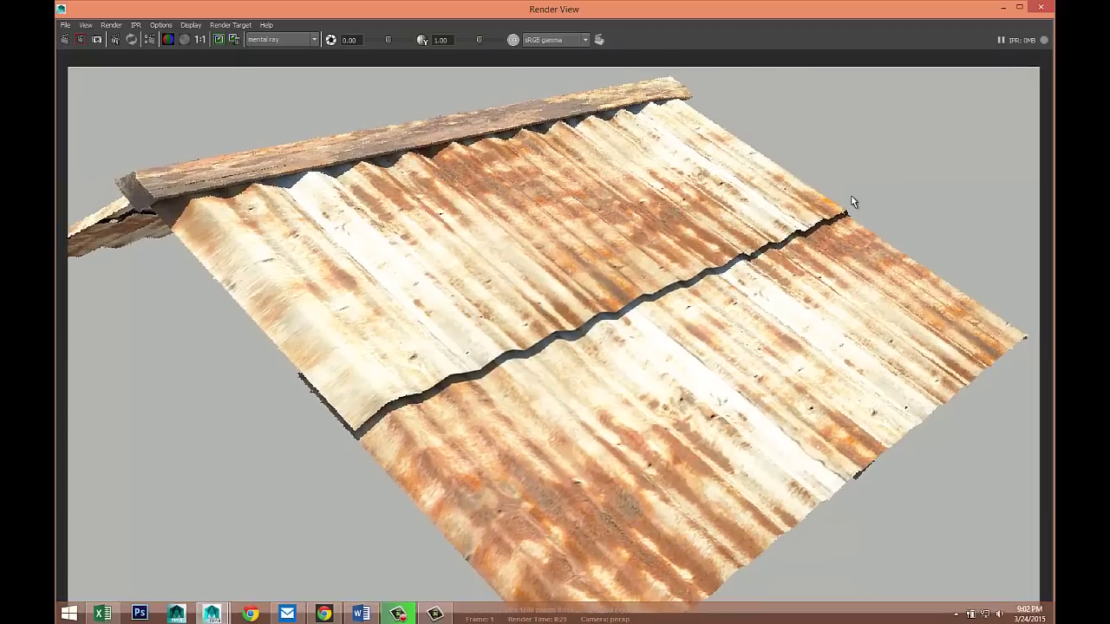
click(1001, 8)
Separate the corrugated roof mesh into individual pieces with Mesh > Separate.
click(534, 419)
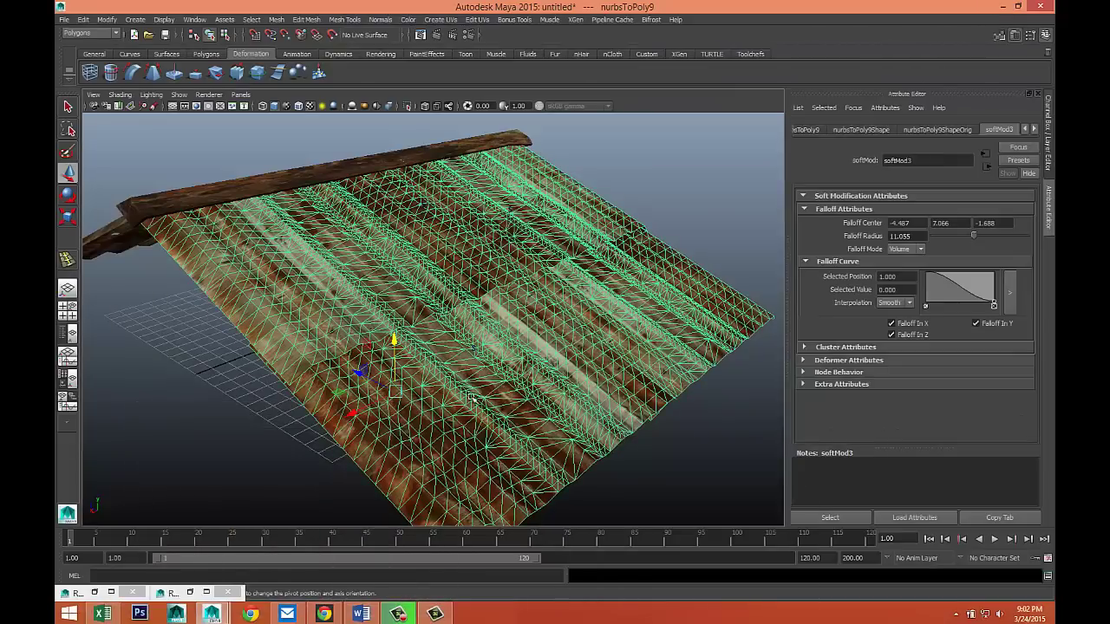
click(276, 19)
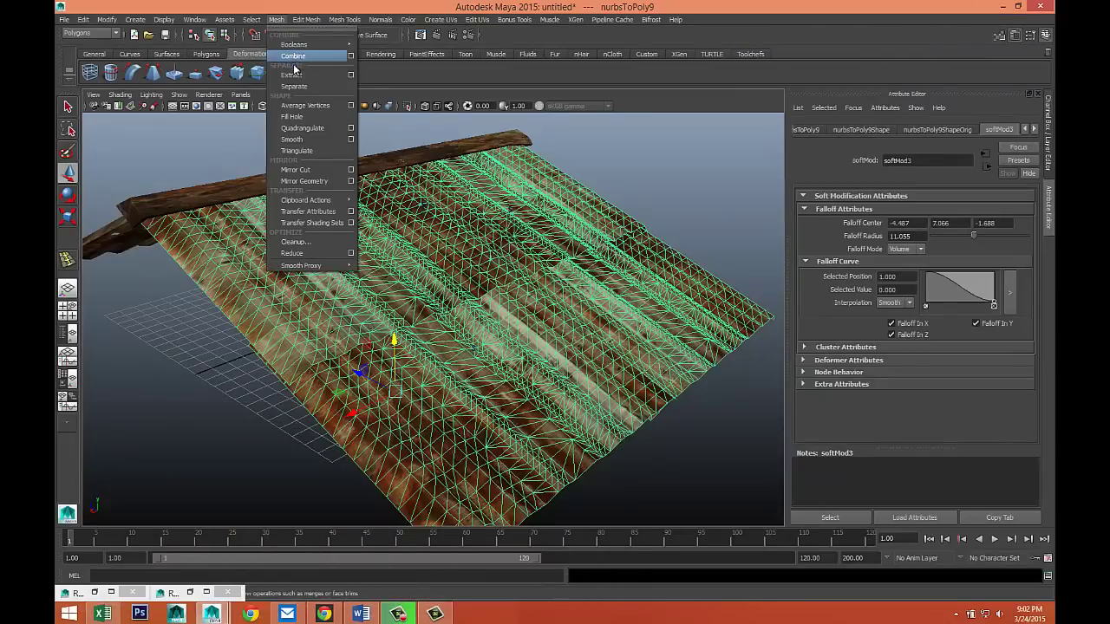
click(295, 86)
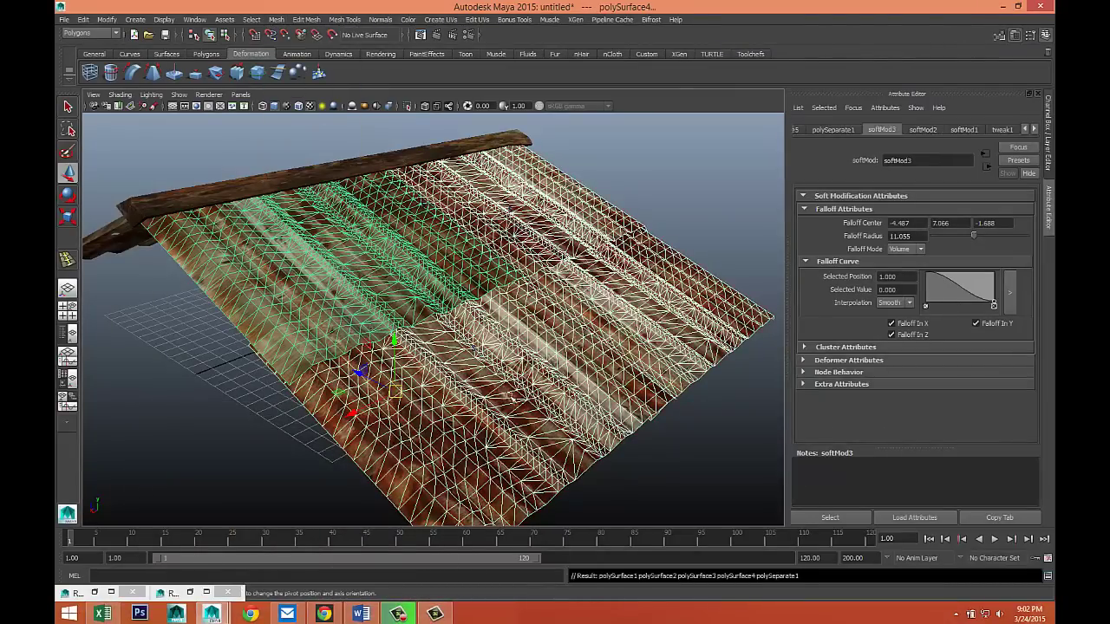
Select the upper roof piece and nudge it slightly vertically in the maximized front view.
click(598, 407)
click(679, 329)
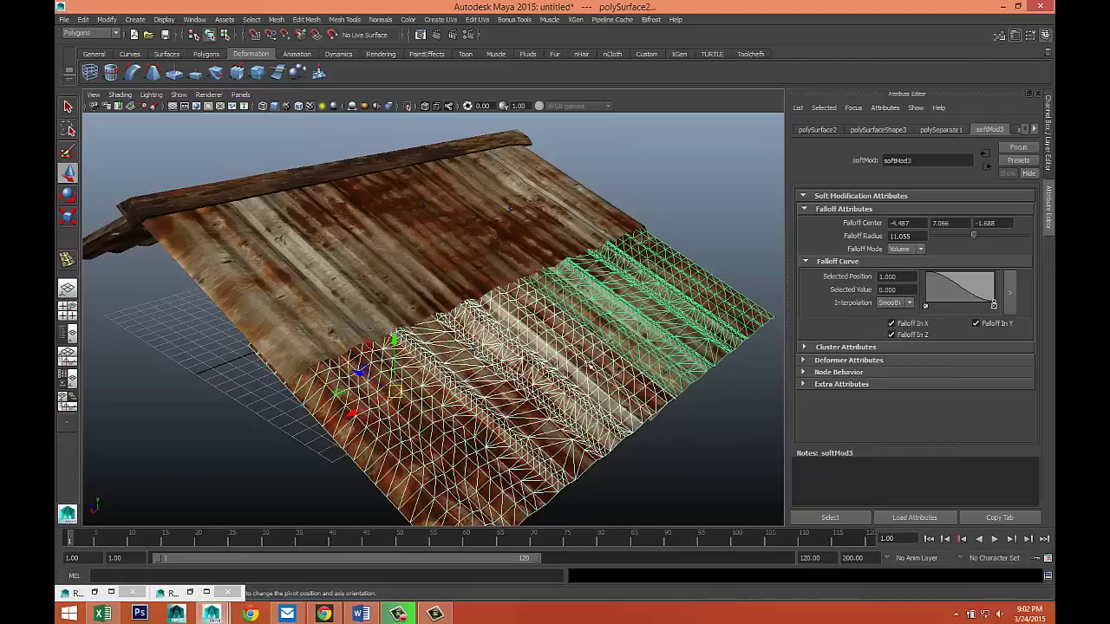
click(67, 311)
key(space)
alt+drag(611, 430, 590, 421)
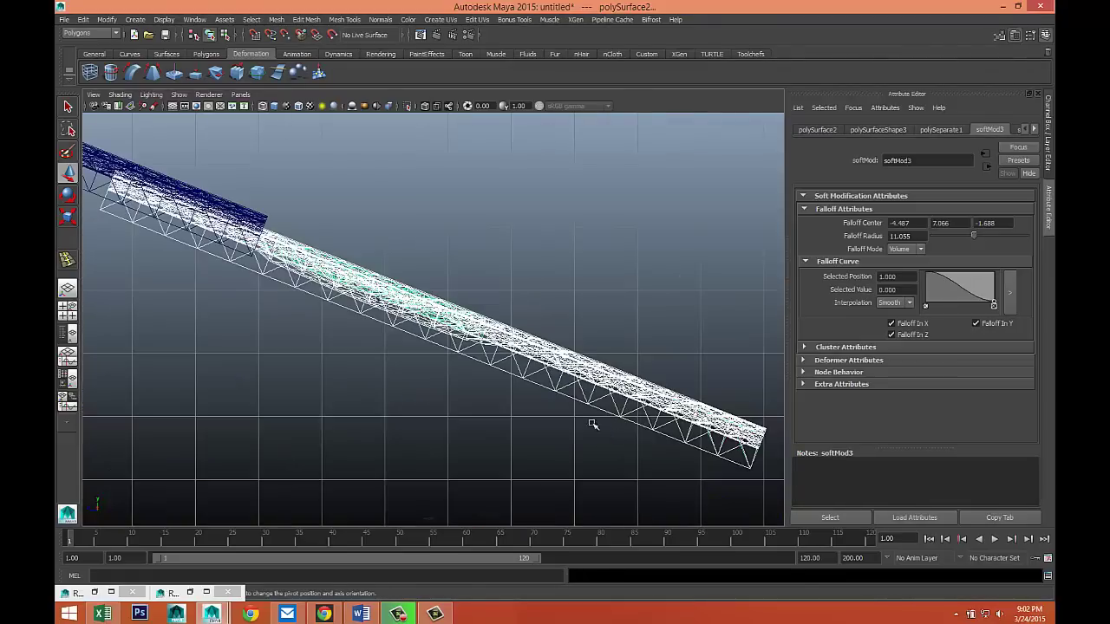
scroll(546, 408, down, 4)
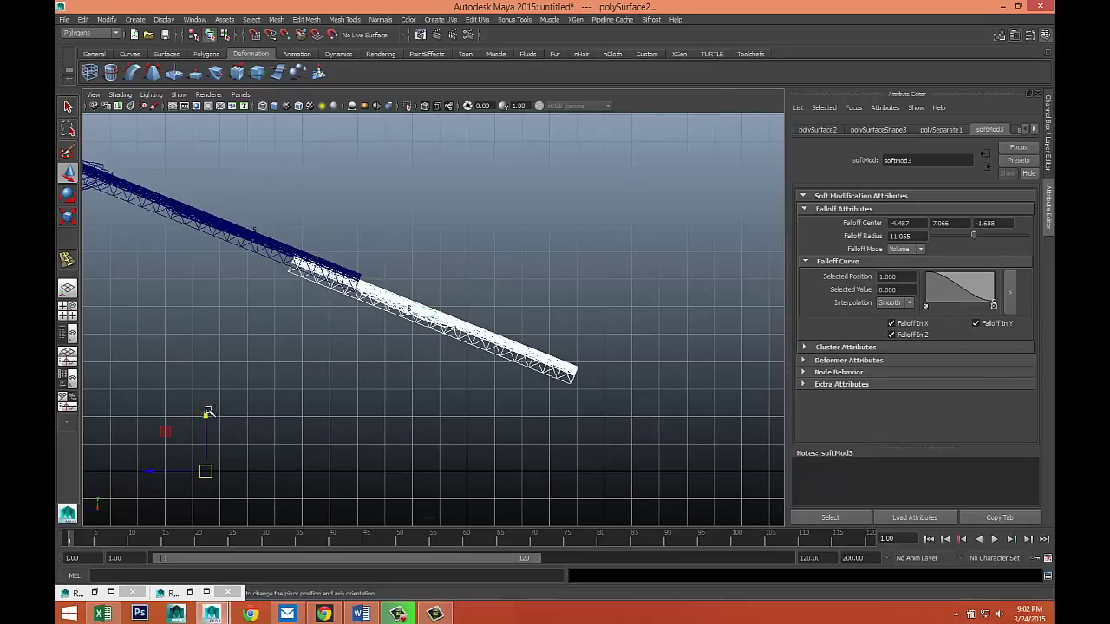
click(205, 414)
drag(206, 414, 206, 412)
click(67, 308)
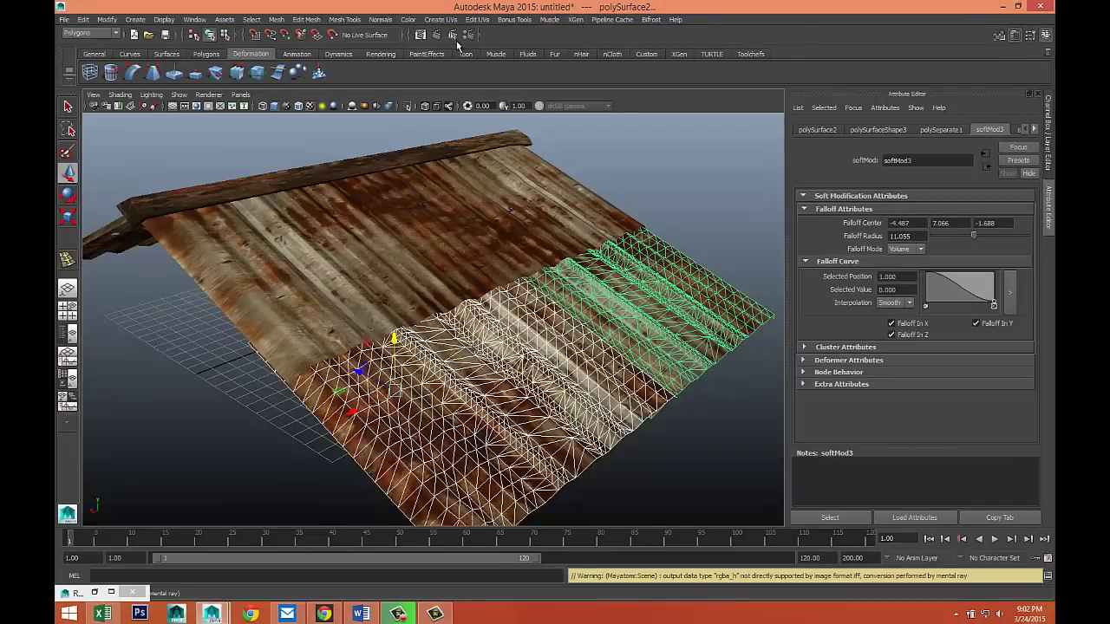
Launch a new mental ray render of the separated, overlapping roof panels.
click(438, 35)
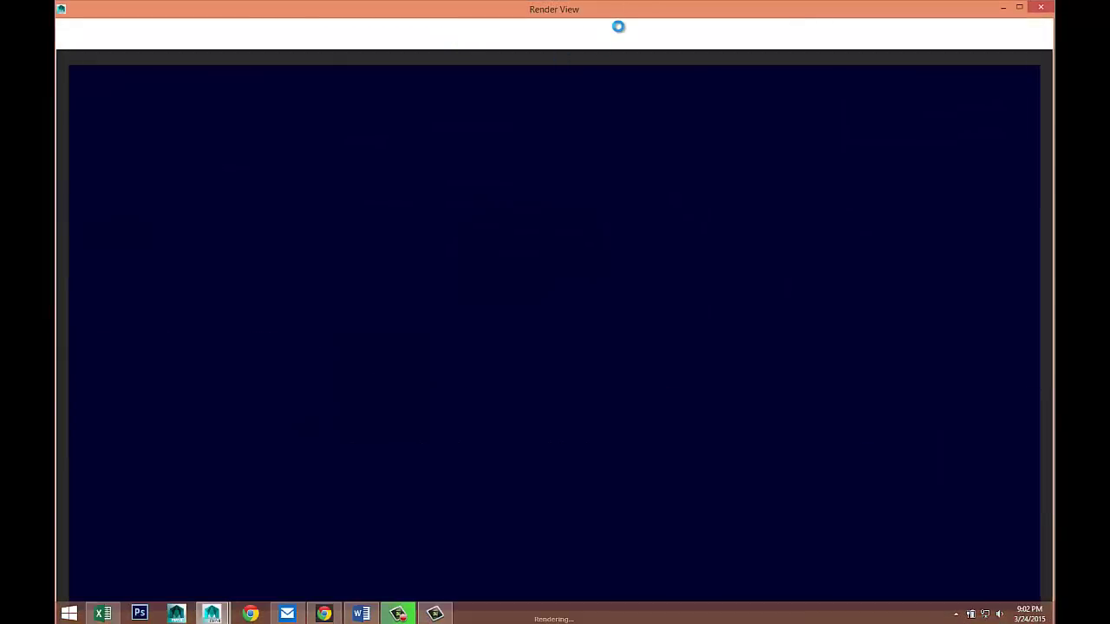